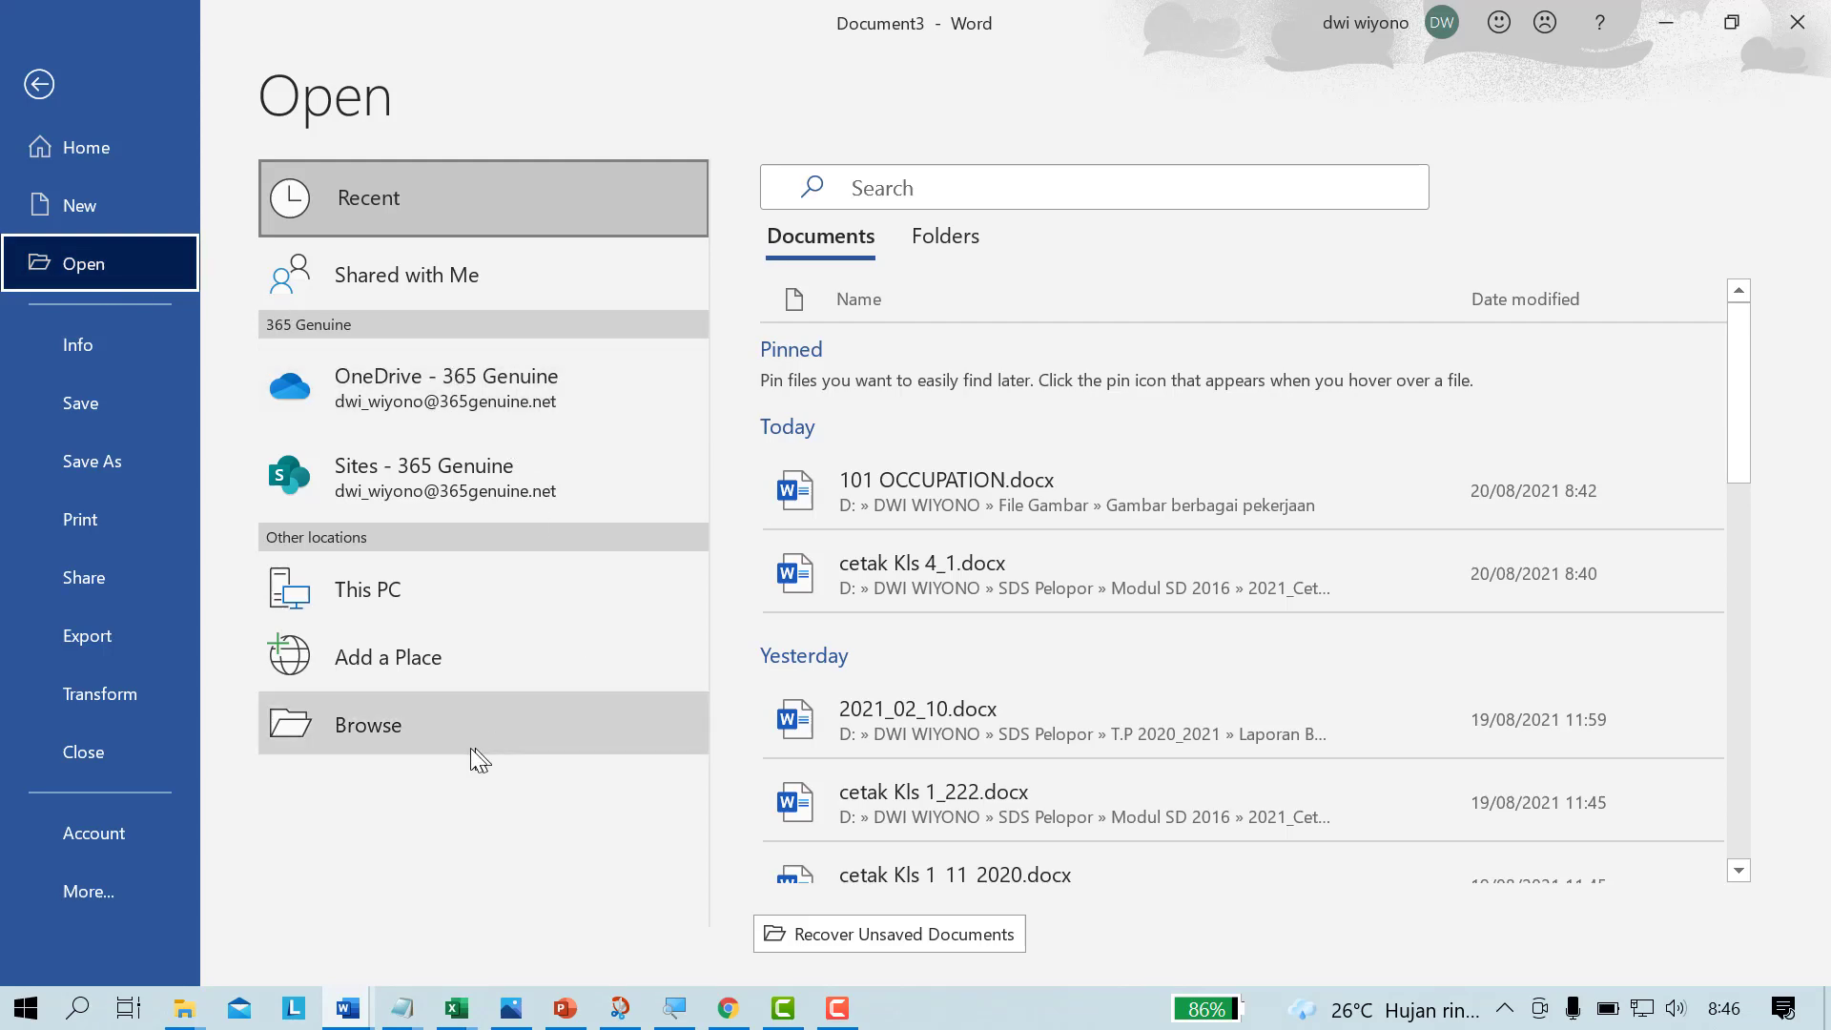
Step: Browse for a document to open and go to the personal folder on the DATA (D:) drive
{"action": "left_click", "coordinate": [428, 732]}
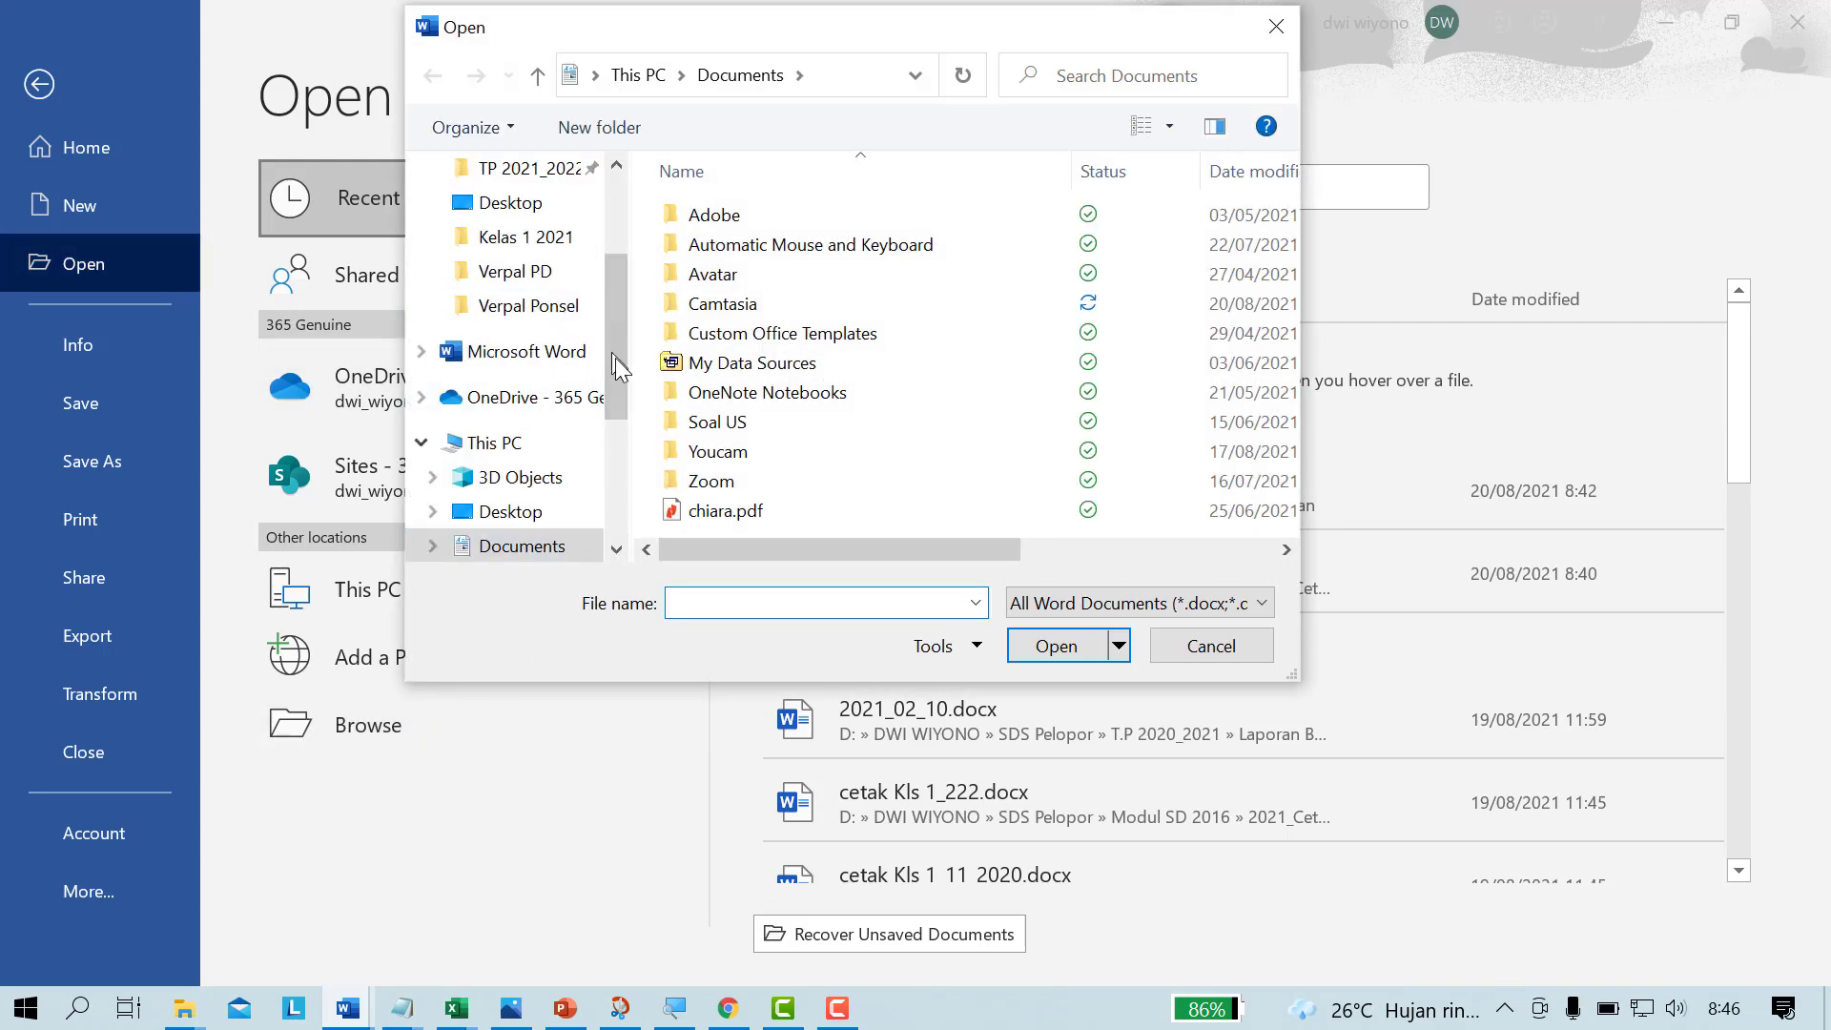
{"action": "left_click_drag", "start_coordinate": [615, 358], "coordinate": [609, 499]}
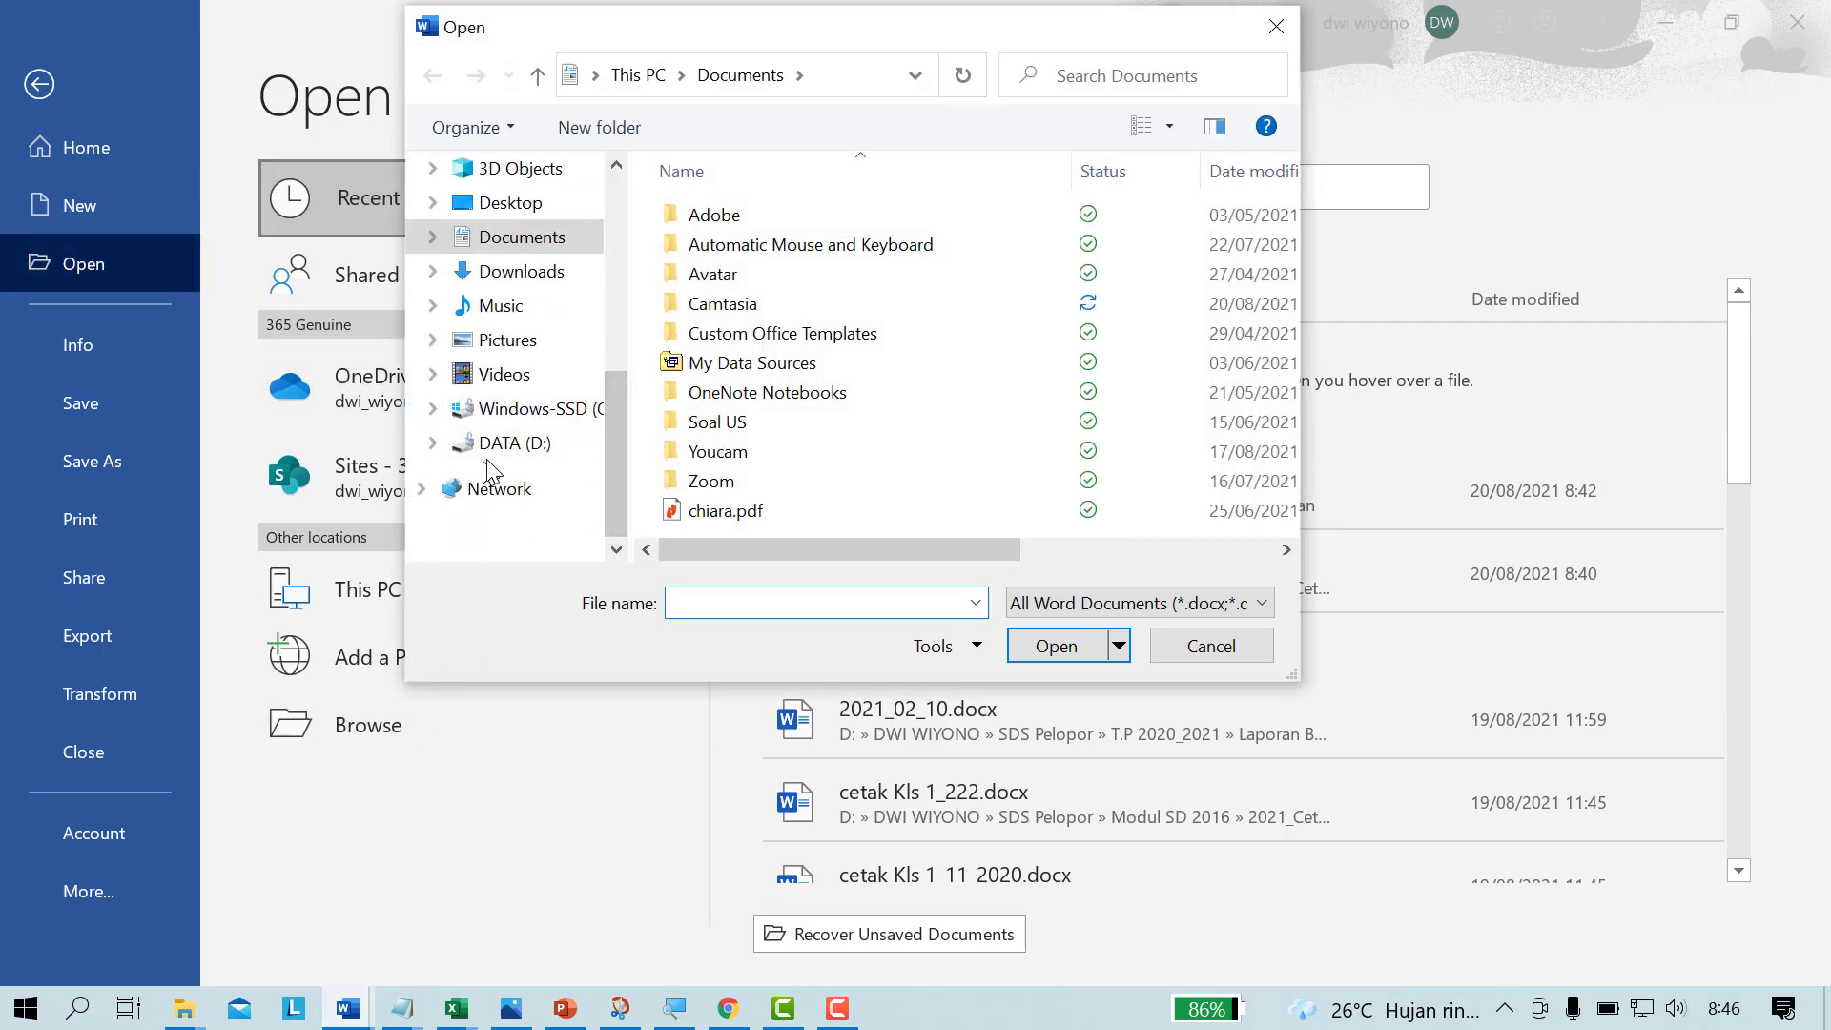
{"action": "left_click", "coordinate": [510, 445]}
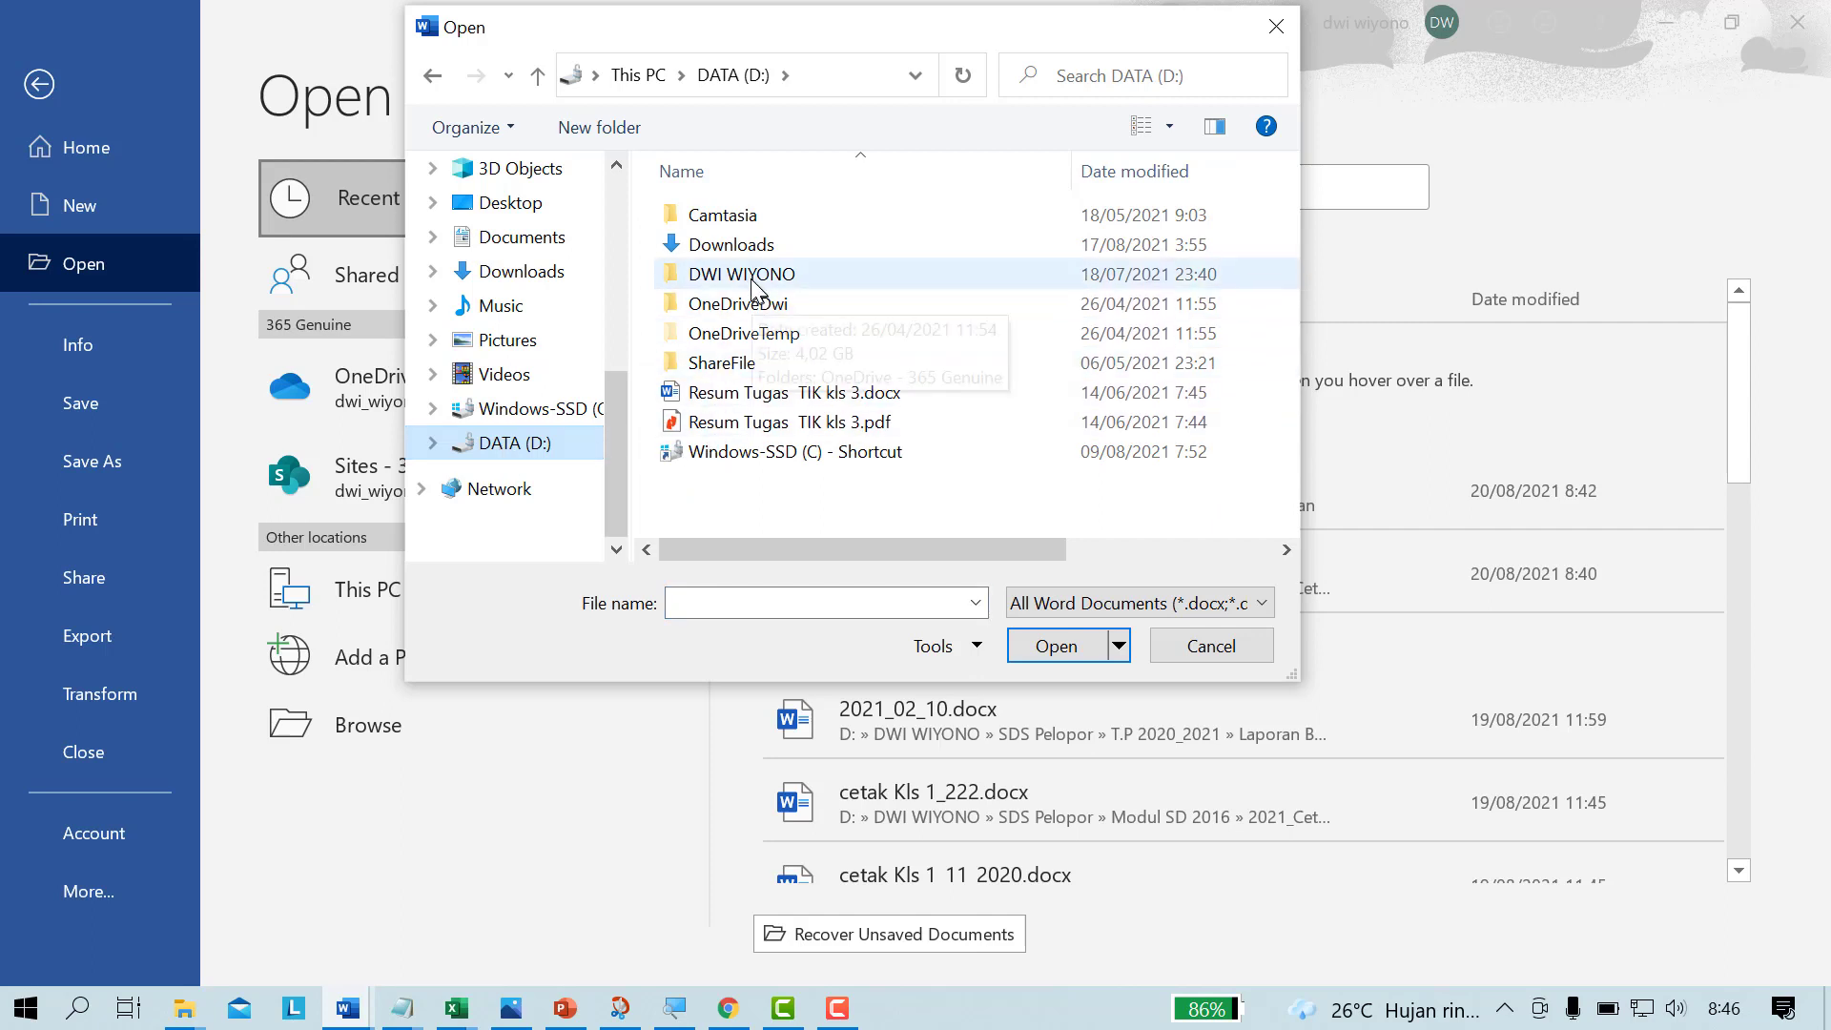
{"action": "double_click", "coordinate": [739, 276]}
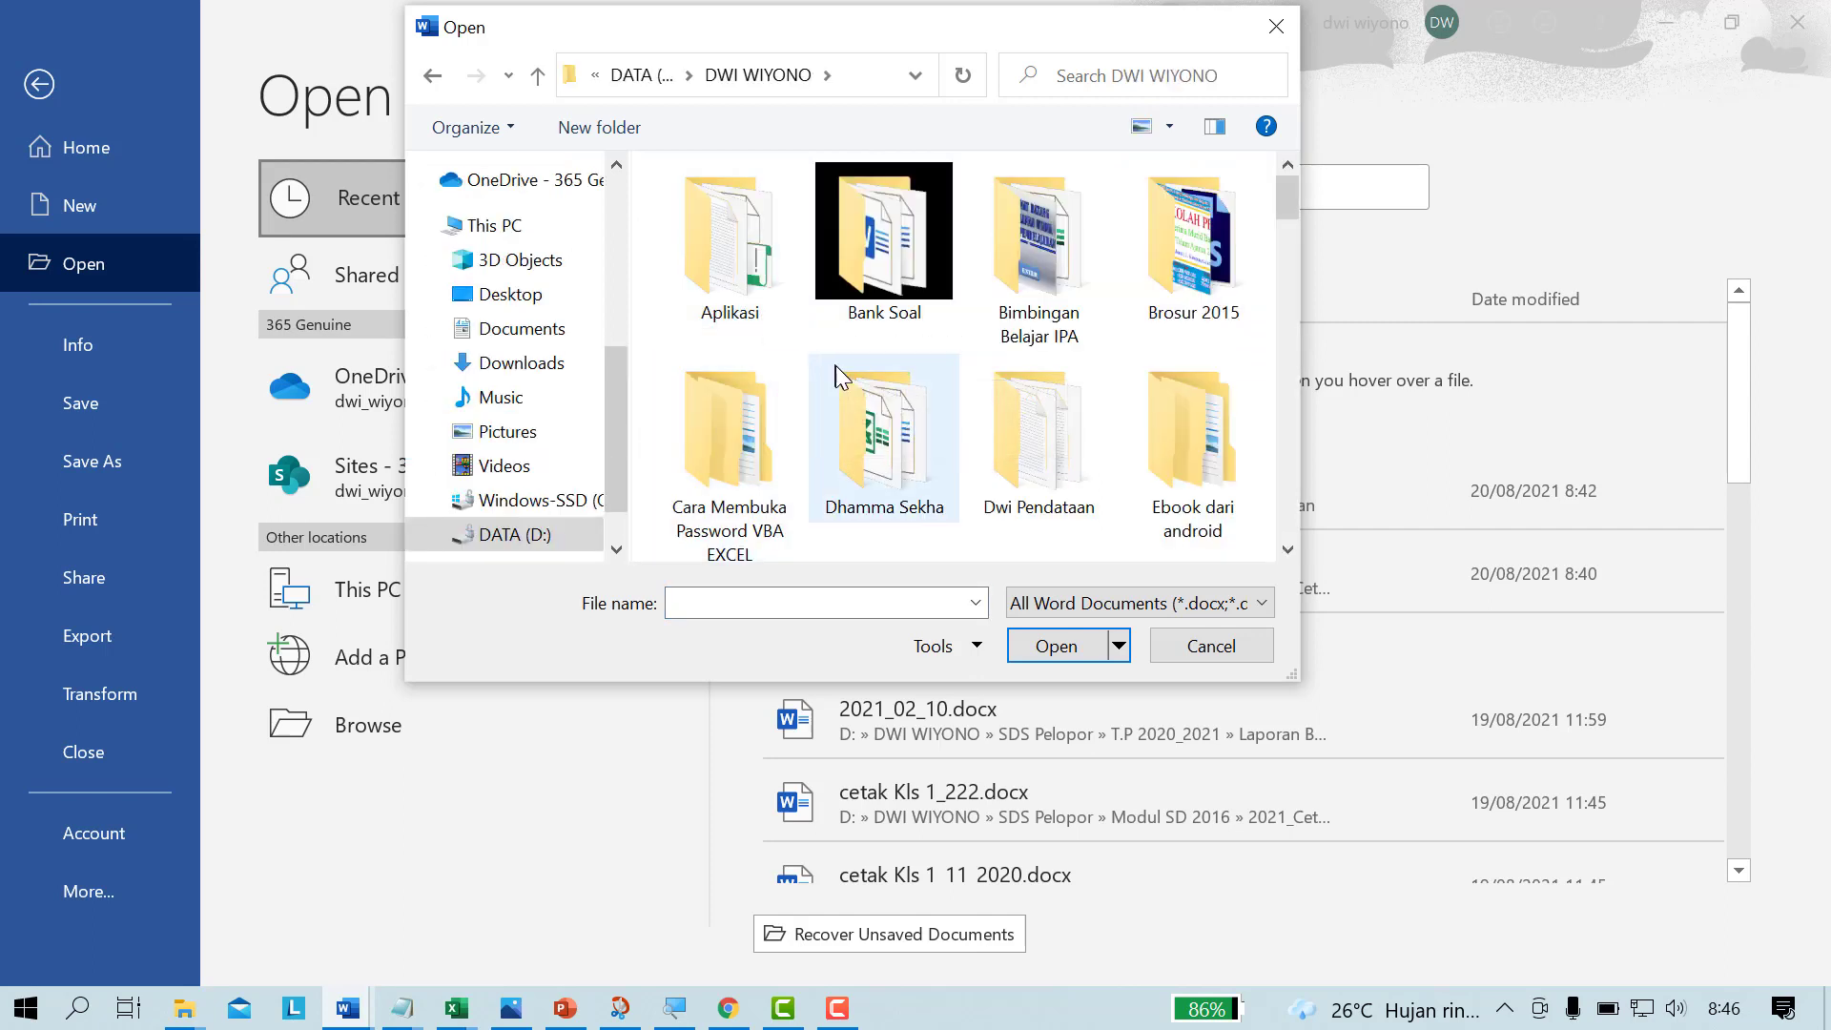
Step: Find and open the File Gambar folder
{"action": "mouse_move", "coordinate": [849, 366]}
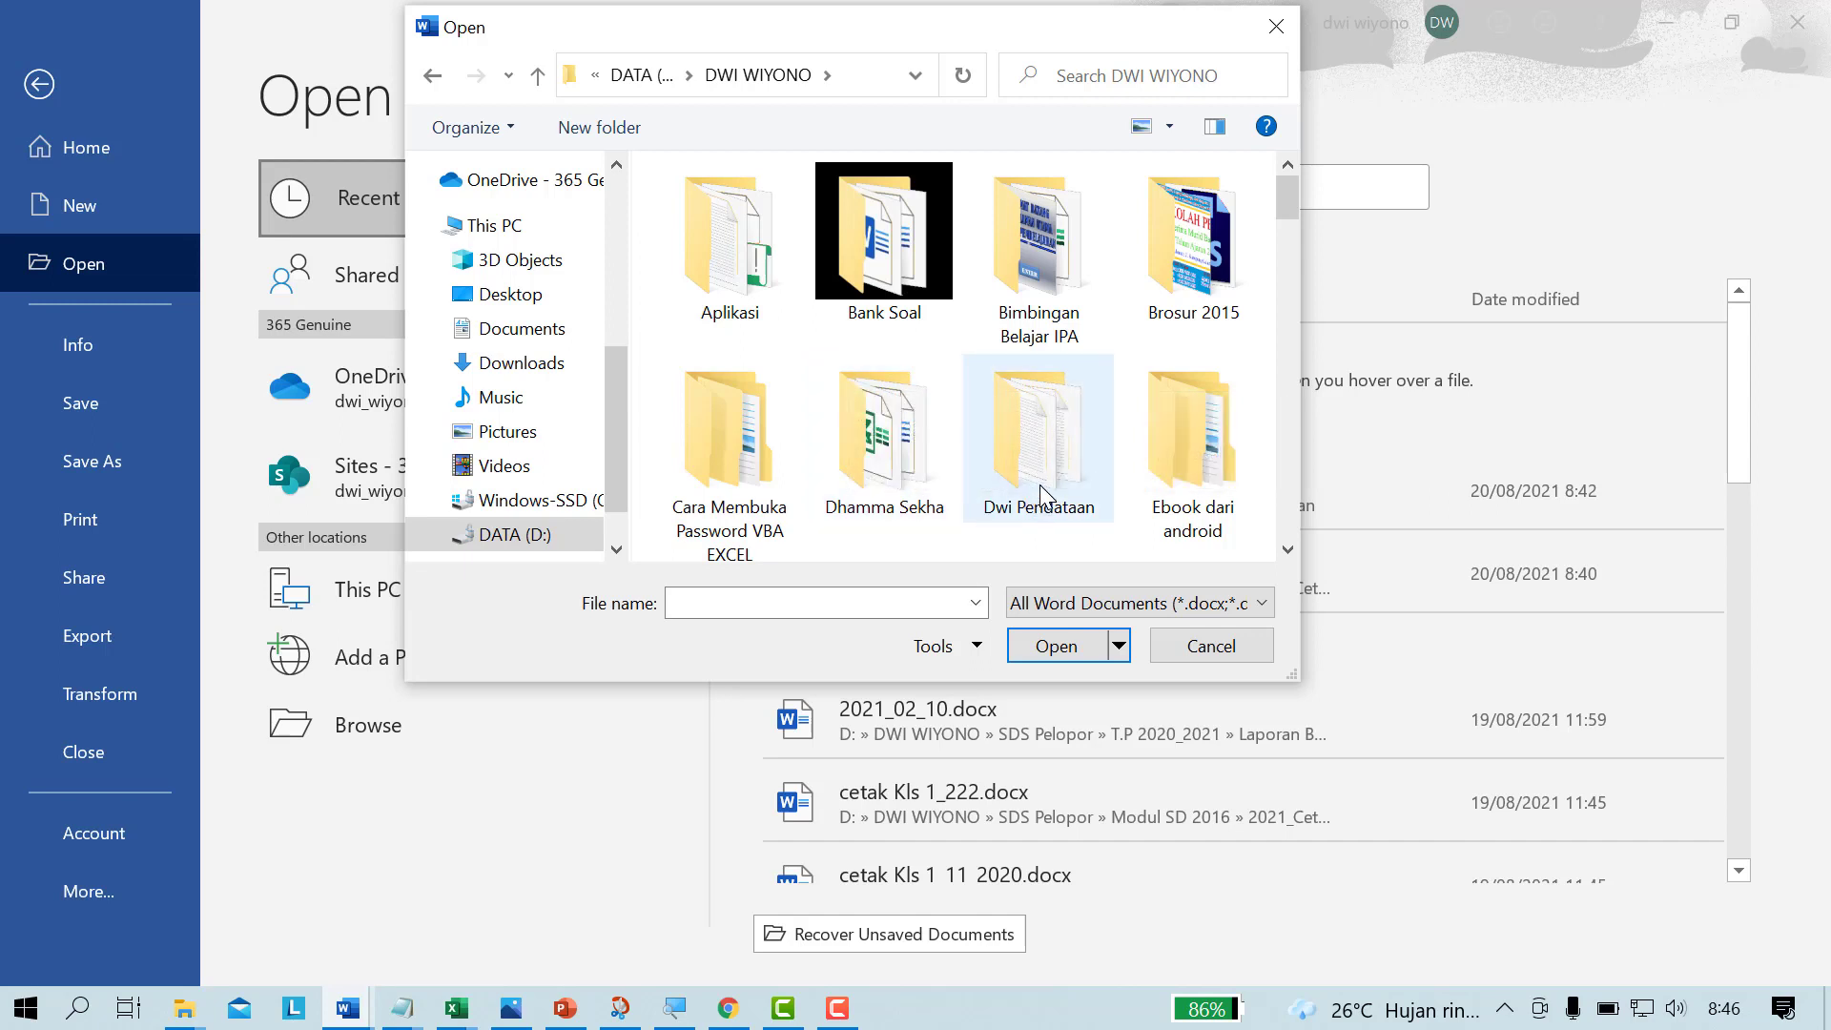
{"action": "scroll", "coordinate": [1044, 496], "scroll_direction": "down", "scroll_amount": 1}
{"action": "scroll", "coordinate": [1045, 496], "scroll_direction": "down", "scroll_amount": 3}
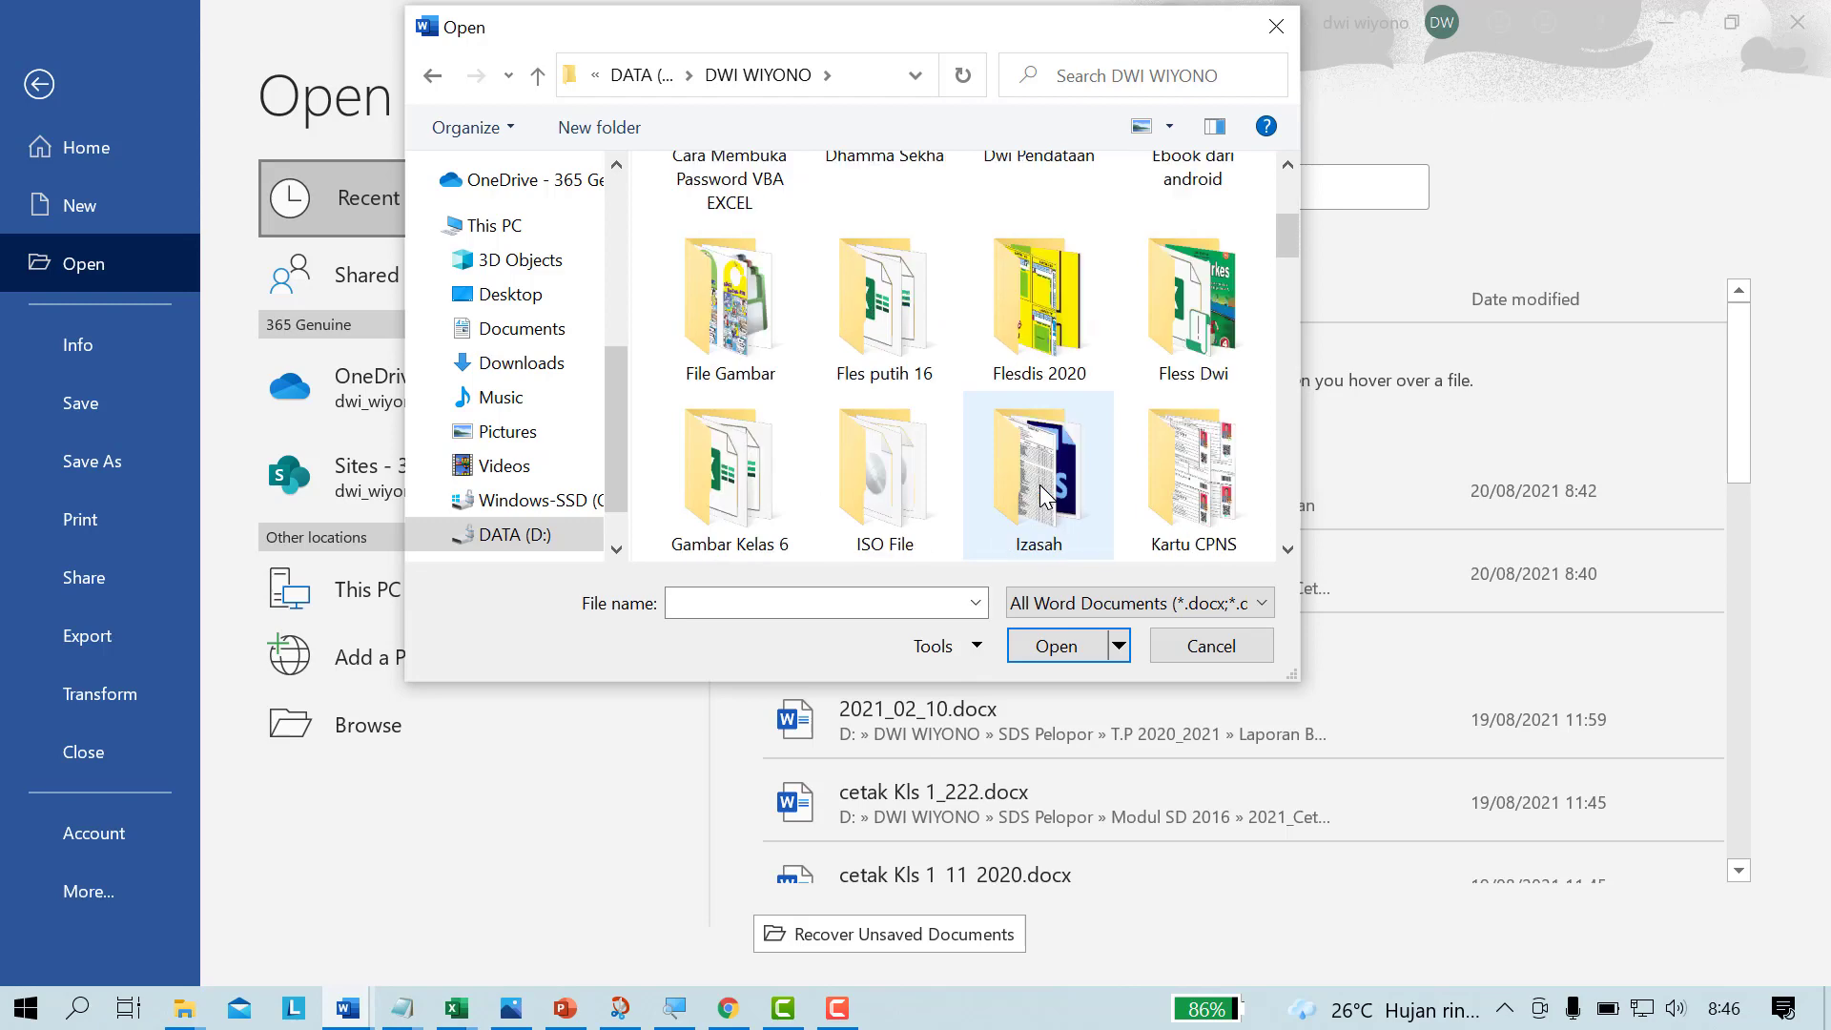
{"action": "scroll", "coordinate": [1043, 493], "scroll_direction": "down", "scroll_amount": 3}
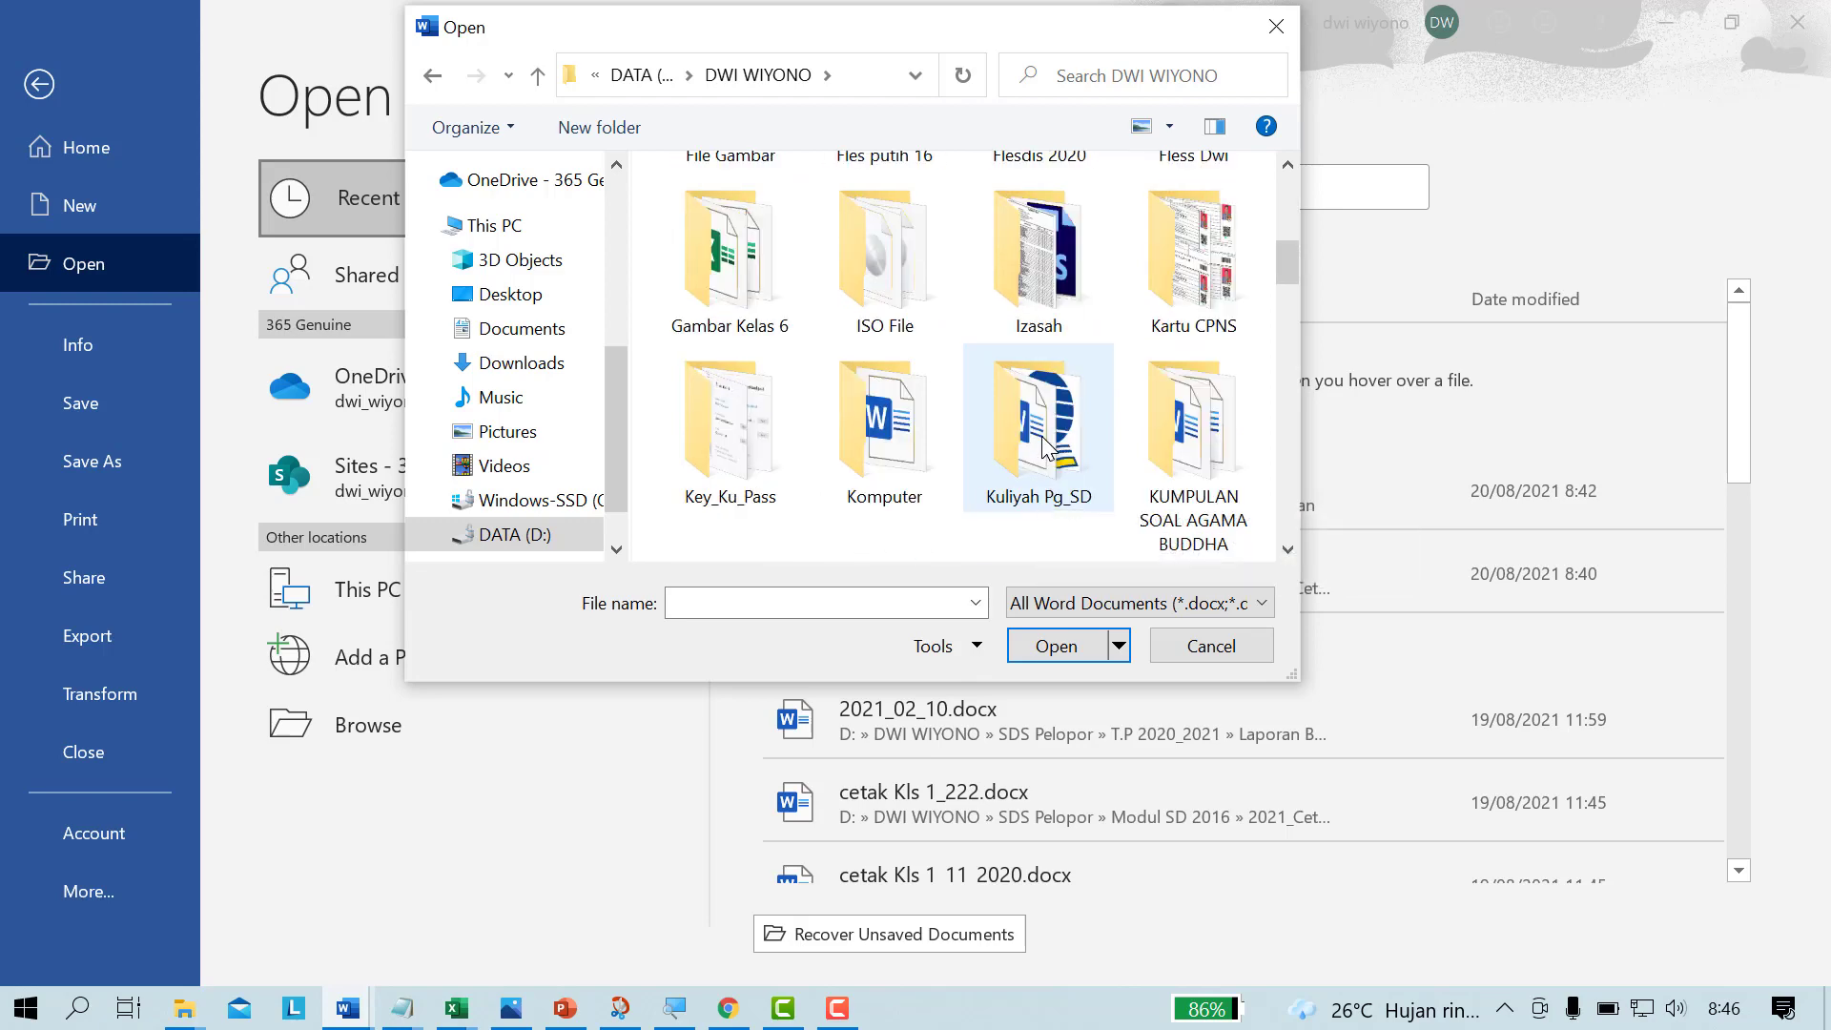
{"action": "scroll", "coordinate": [1043, 444], "scroll_direction": "down", "scroll_amount": 6}
{"action": "left_click", "coordinate": [693, 233]}
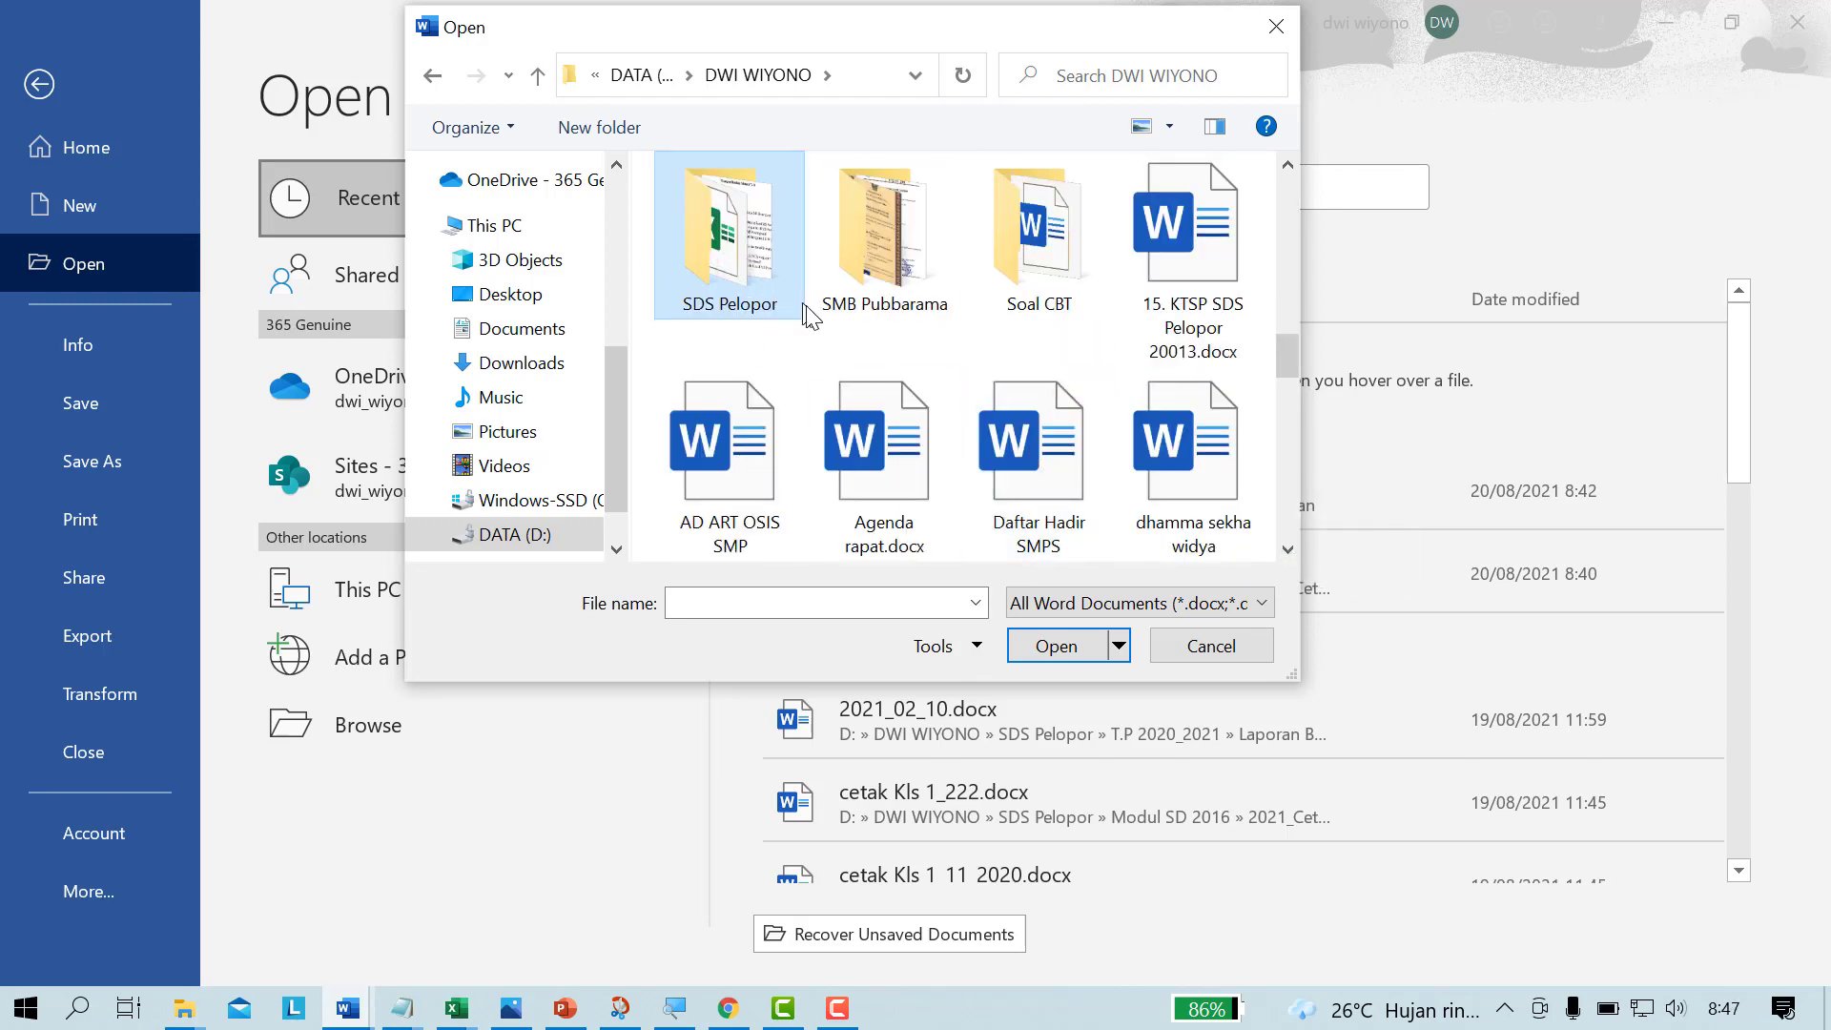
{"action": "scroll", "coordinate": [811, 319], "scroll_direction": "up", "scroll_amount": 15}
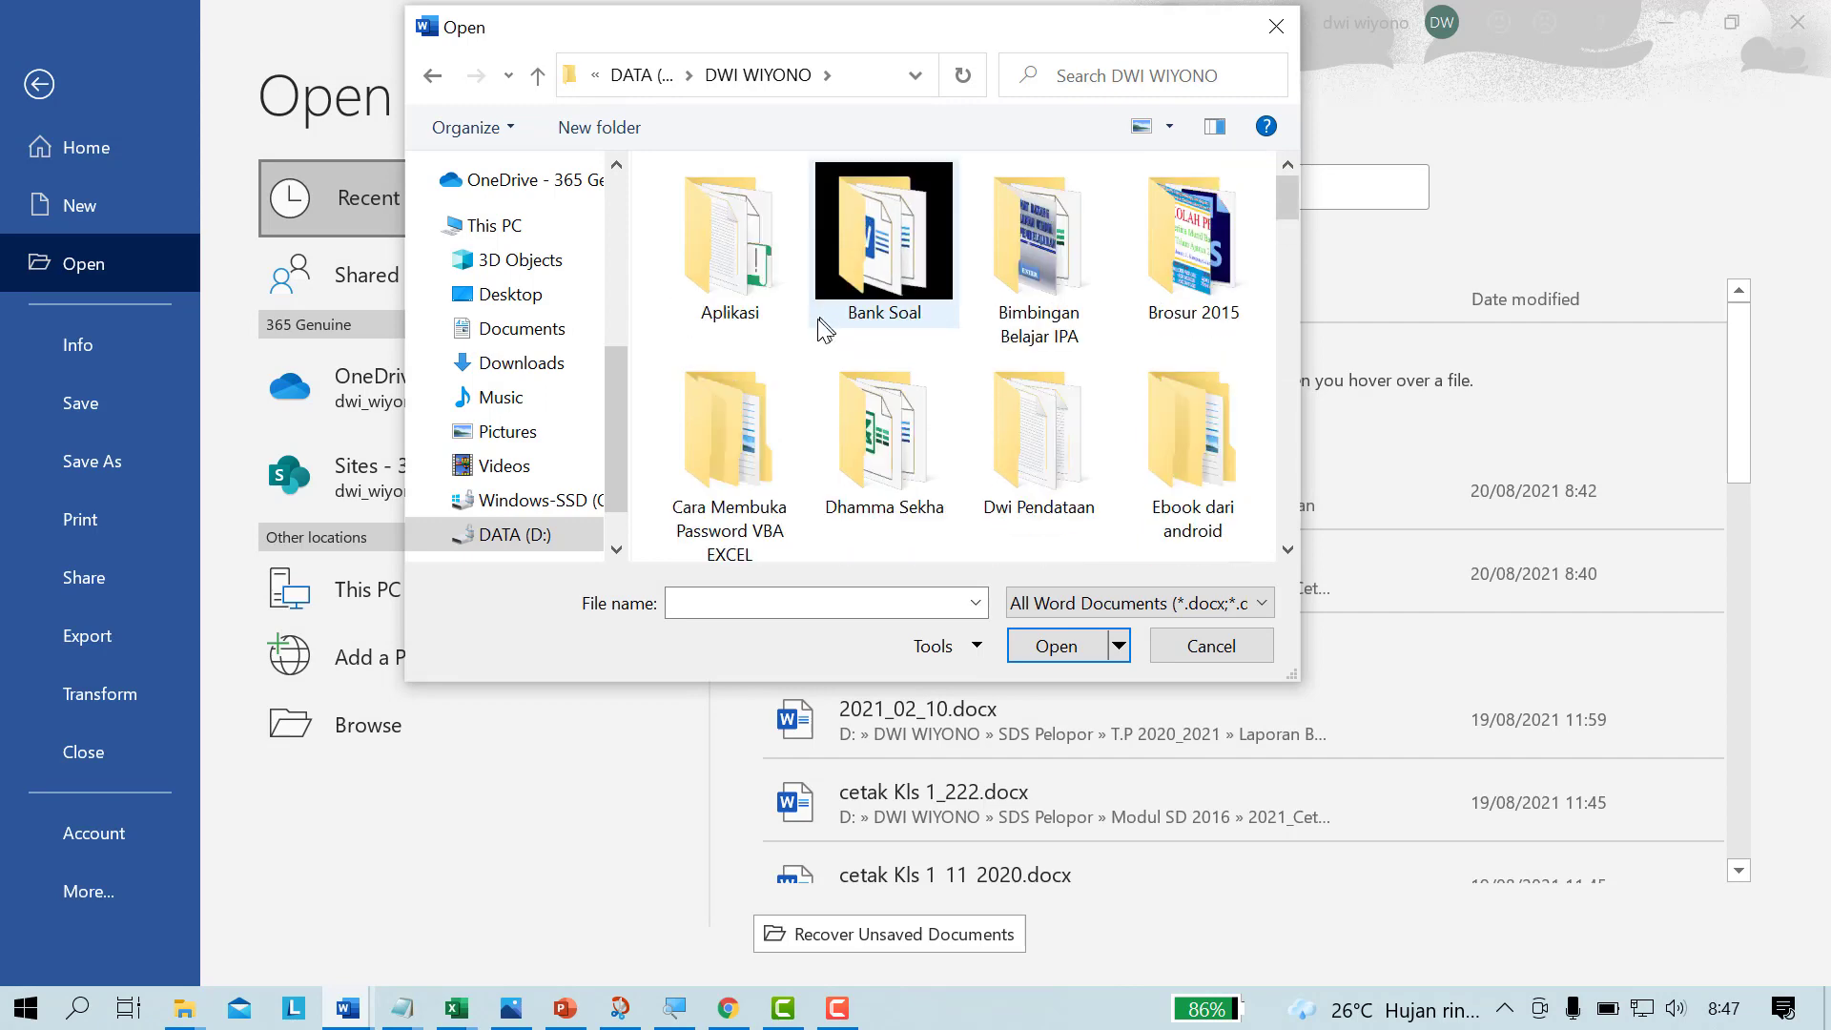
{"action": "scroll", "coordinate": [810, 343], "scroll_direction": "down", "scroll_amount": 5}
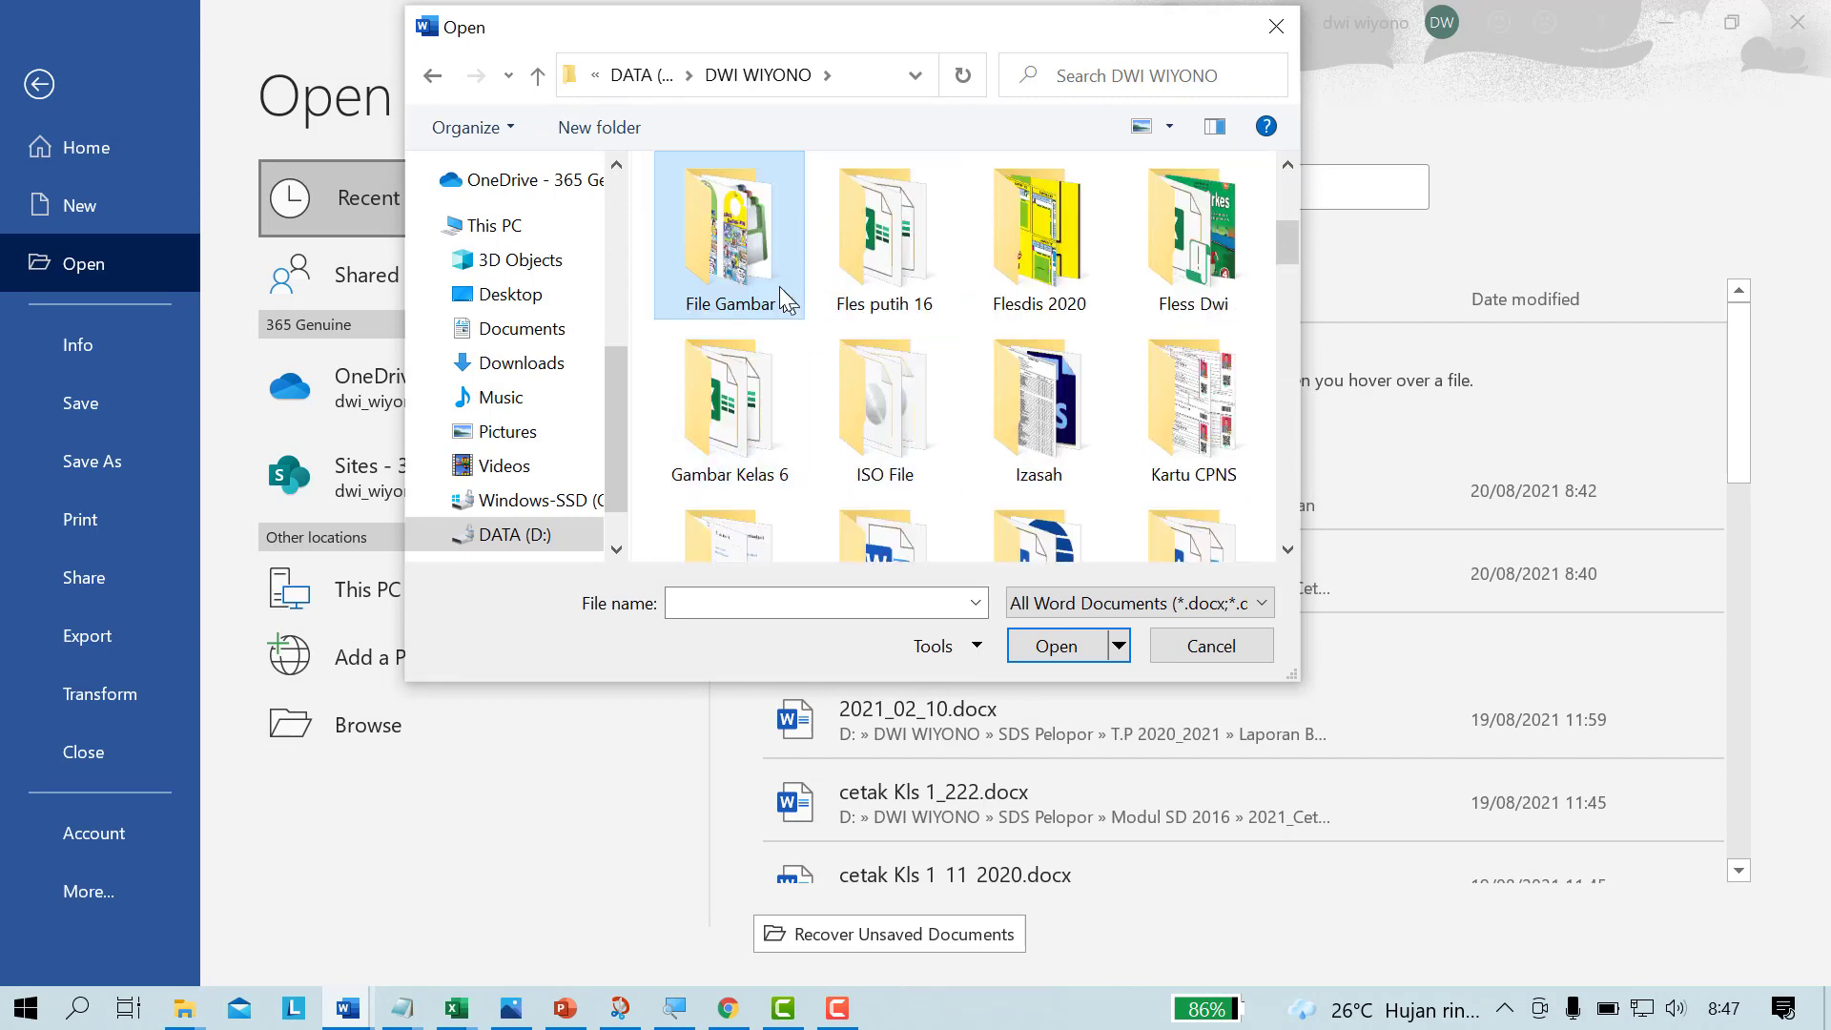
{"action": "double_click", "coordinate": [743, 268]}
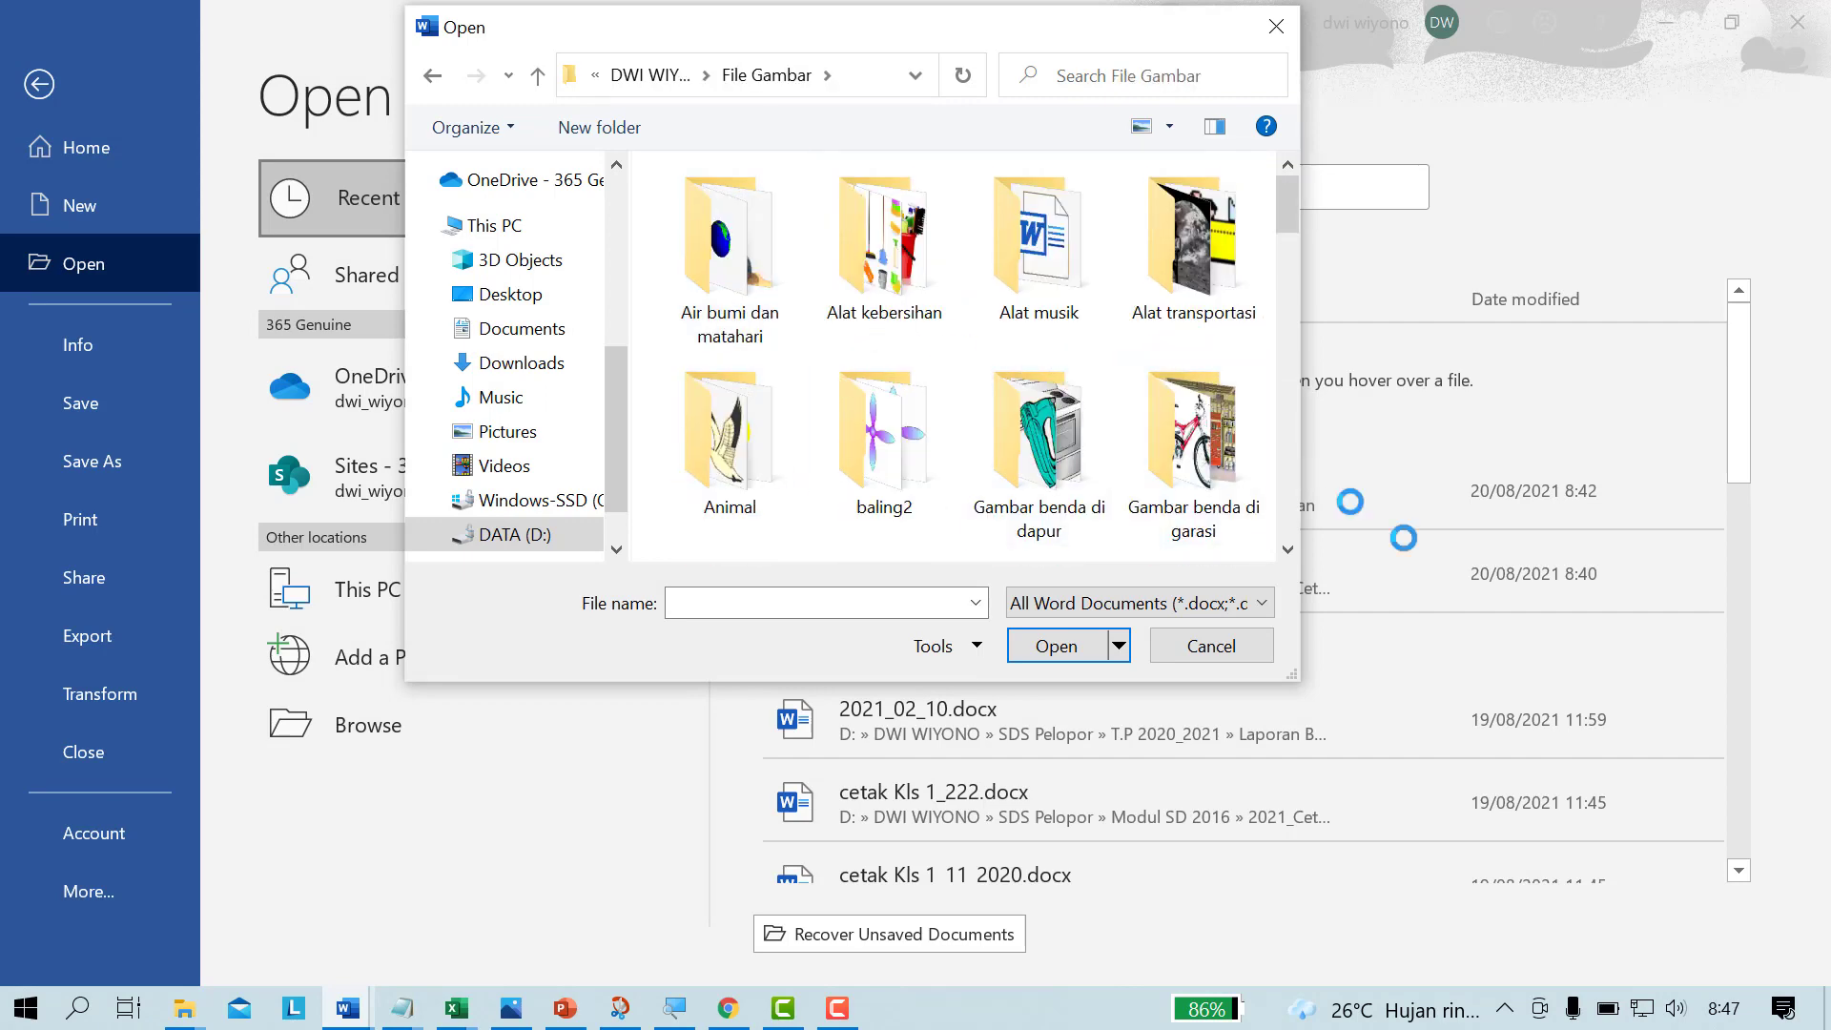
Step: Open 101 OCCUPATION.docx from the Gambar berbagai pekerjaan folder
{"action": "left_click", "coordinate": [1288, 550]}
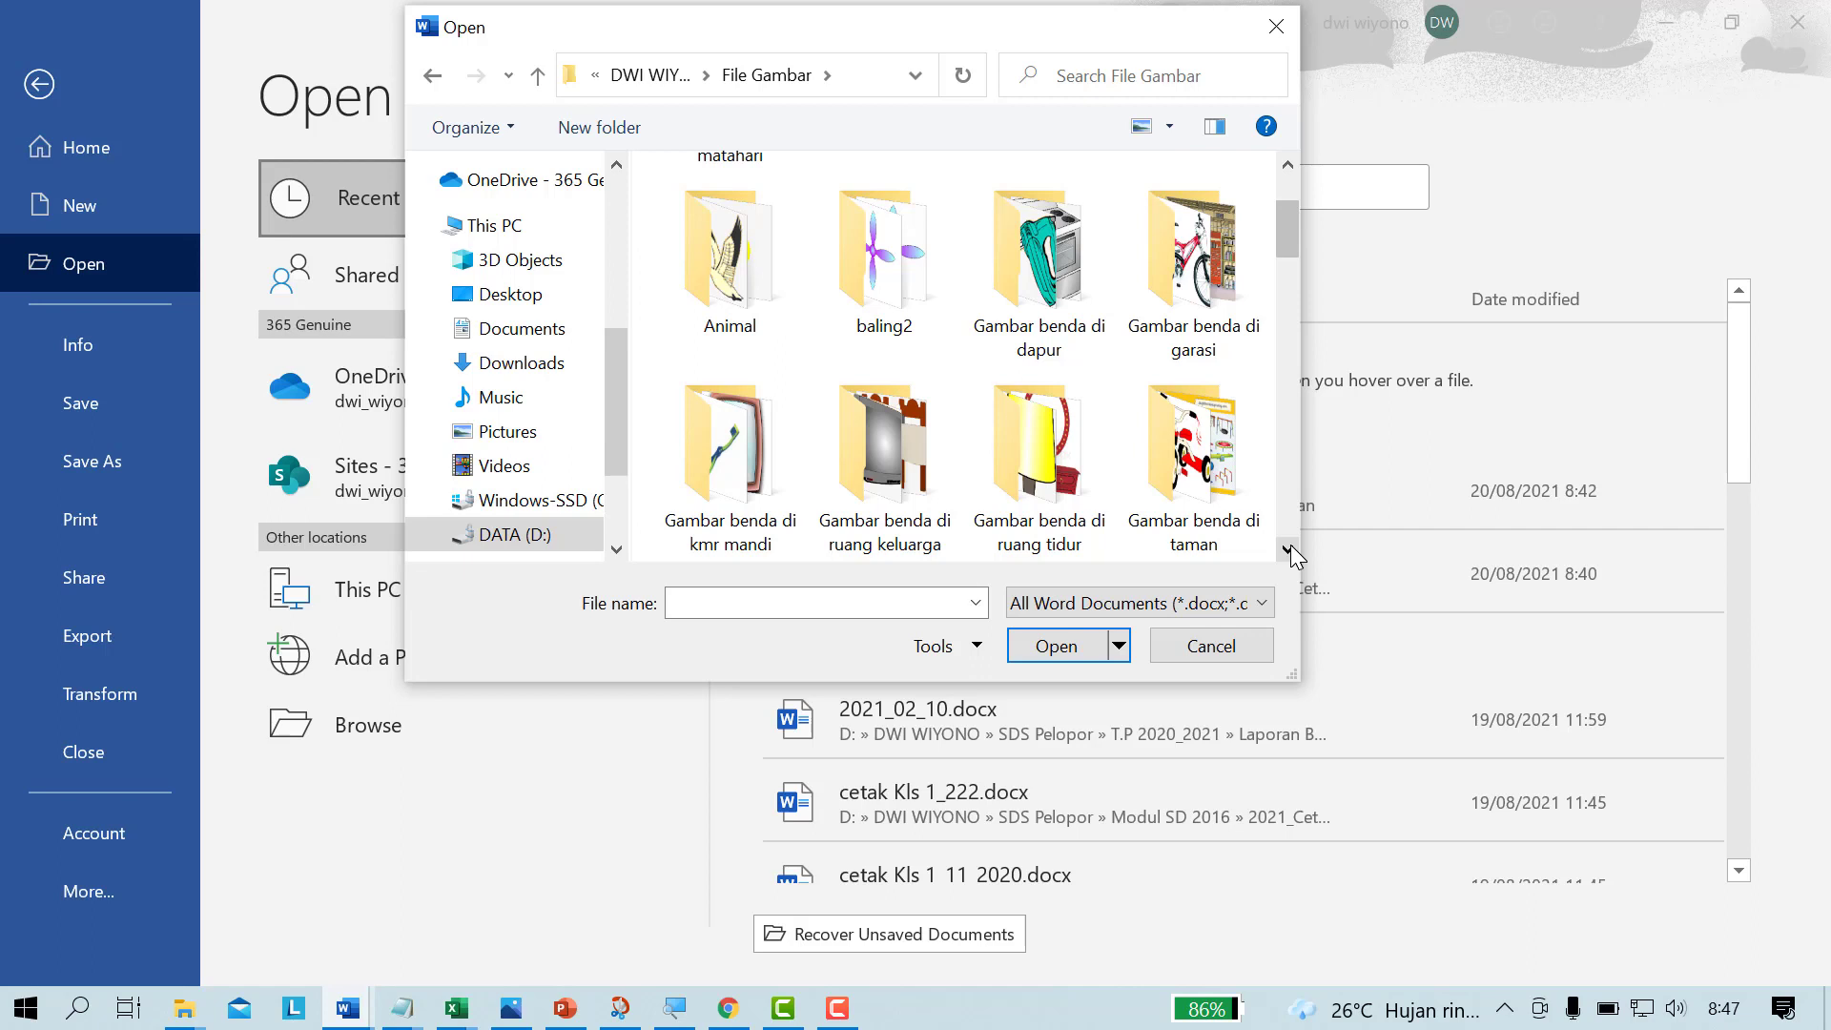
{"action": "left_click", "coordinate": [1288, 550]}
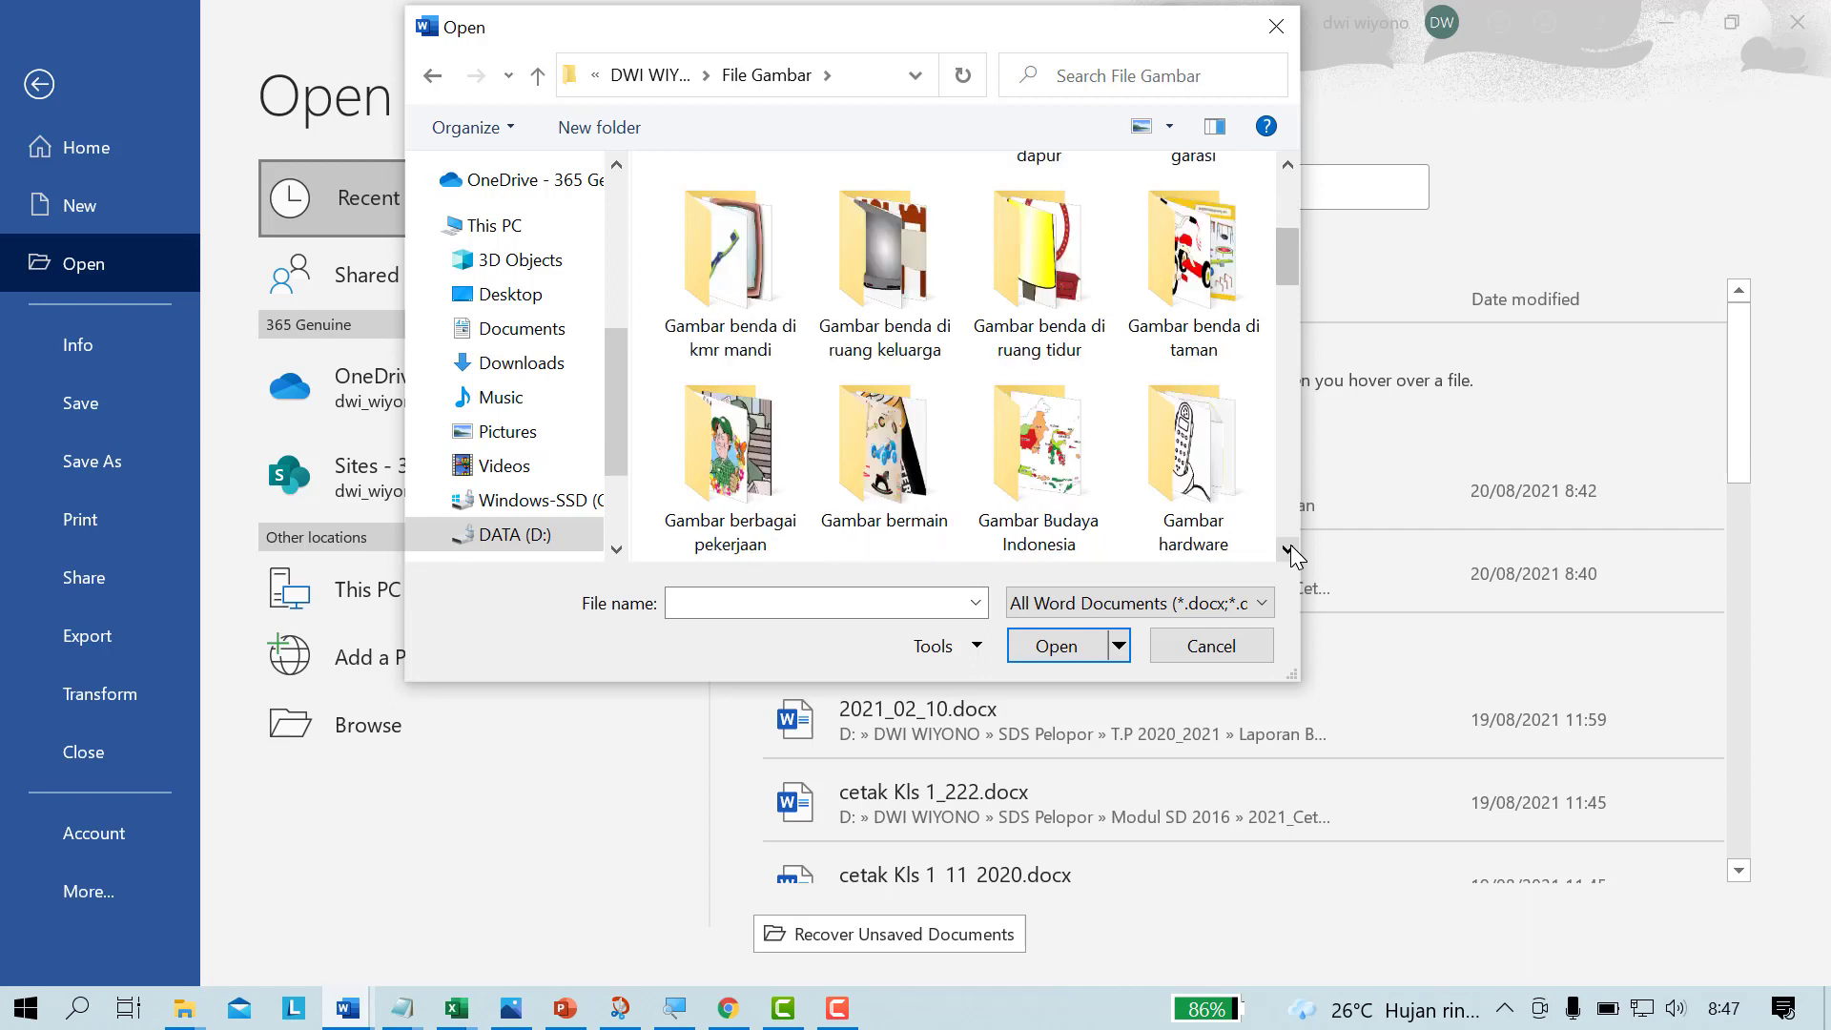
{"action": "left_click", "coordinate": [724, 439]}
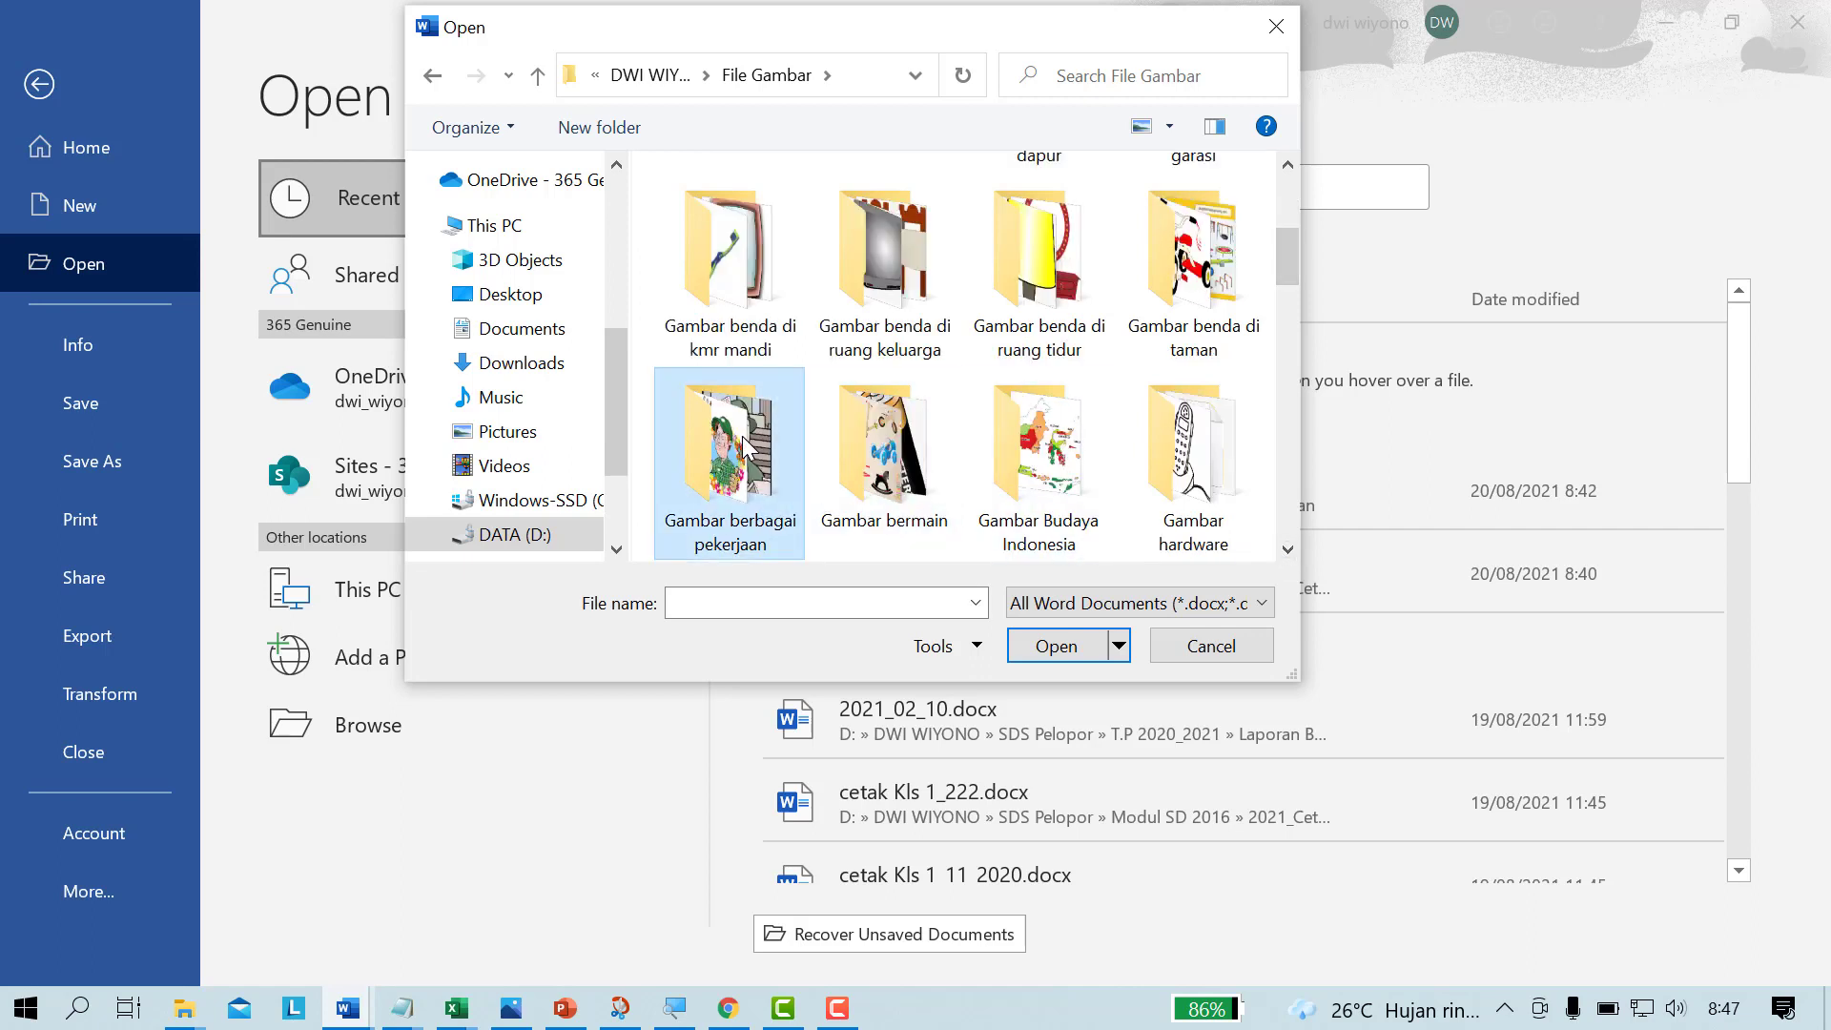
{"action": "left_click", "coordinate": [1060, 646]}
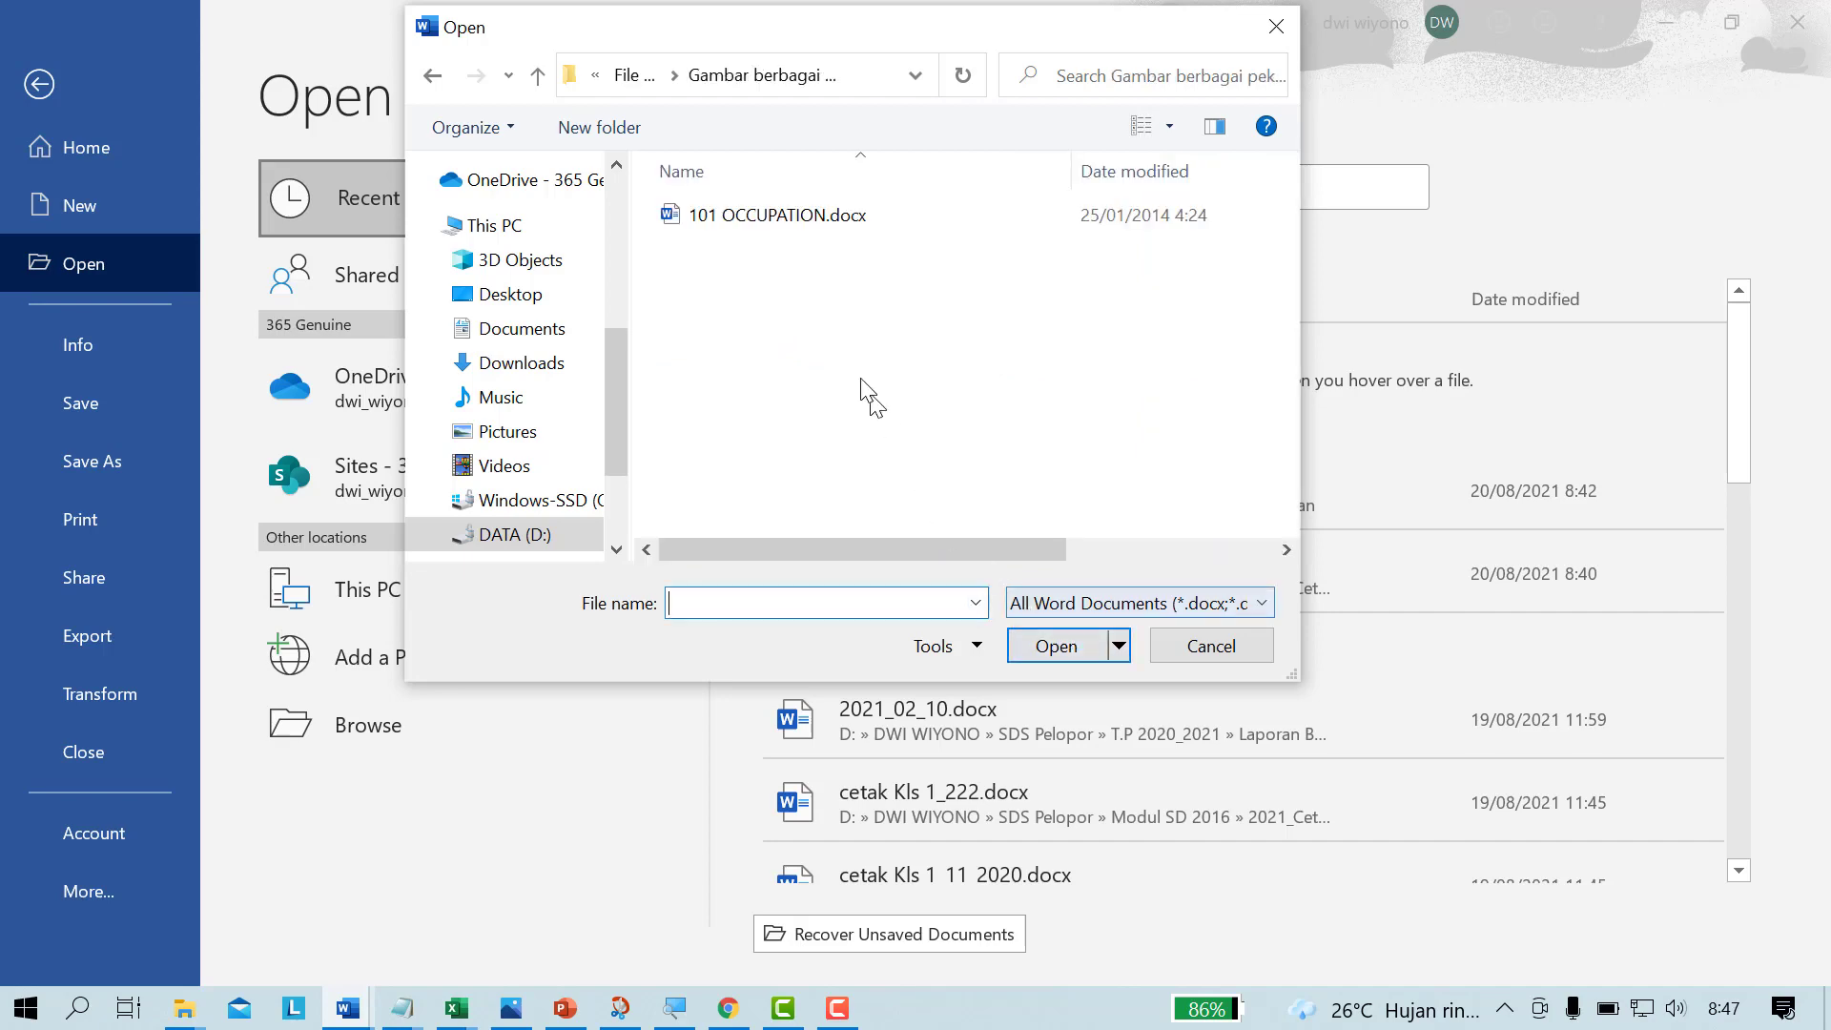
{"action": "left_click", "coordinate": [777, 215]}
{"action": "left_click", "coordinate": [1044, 649]}
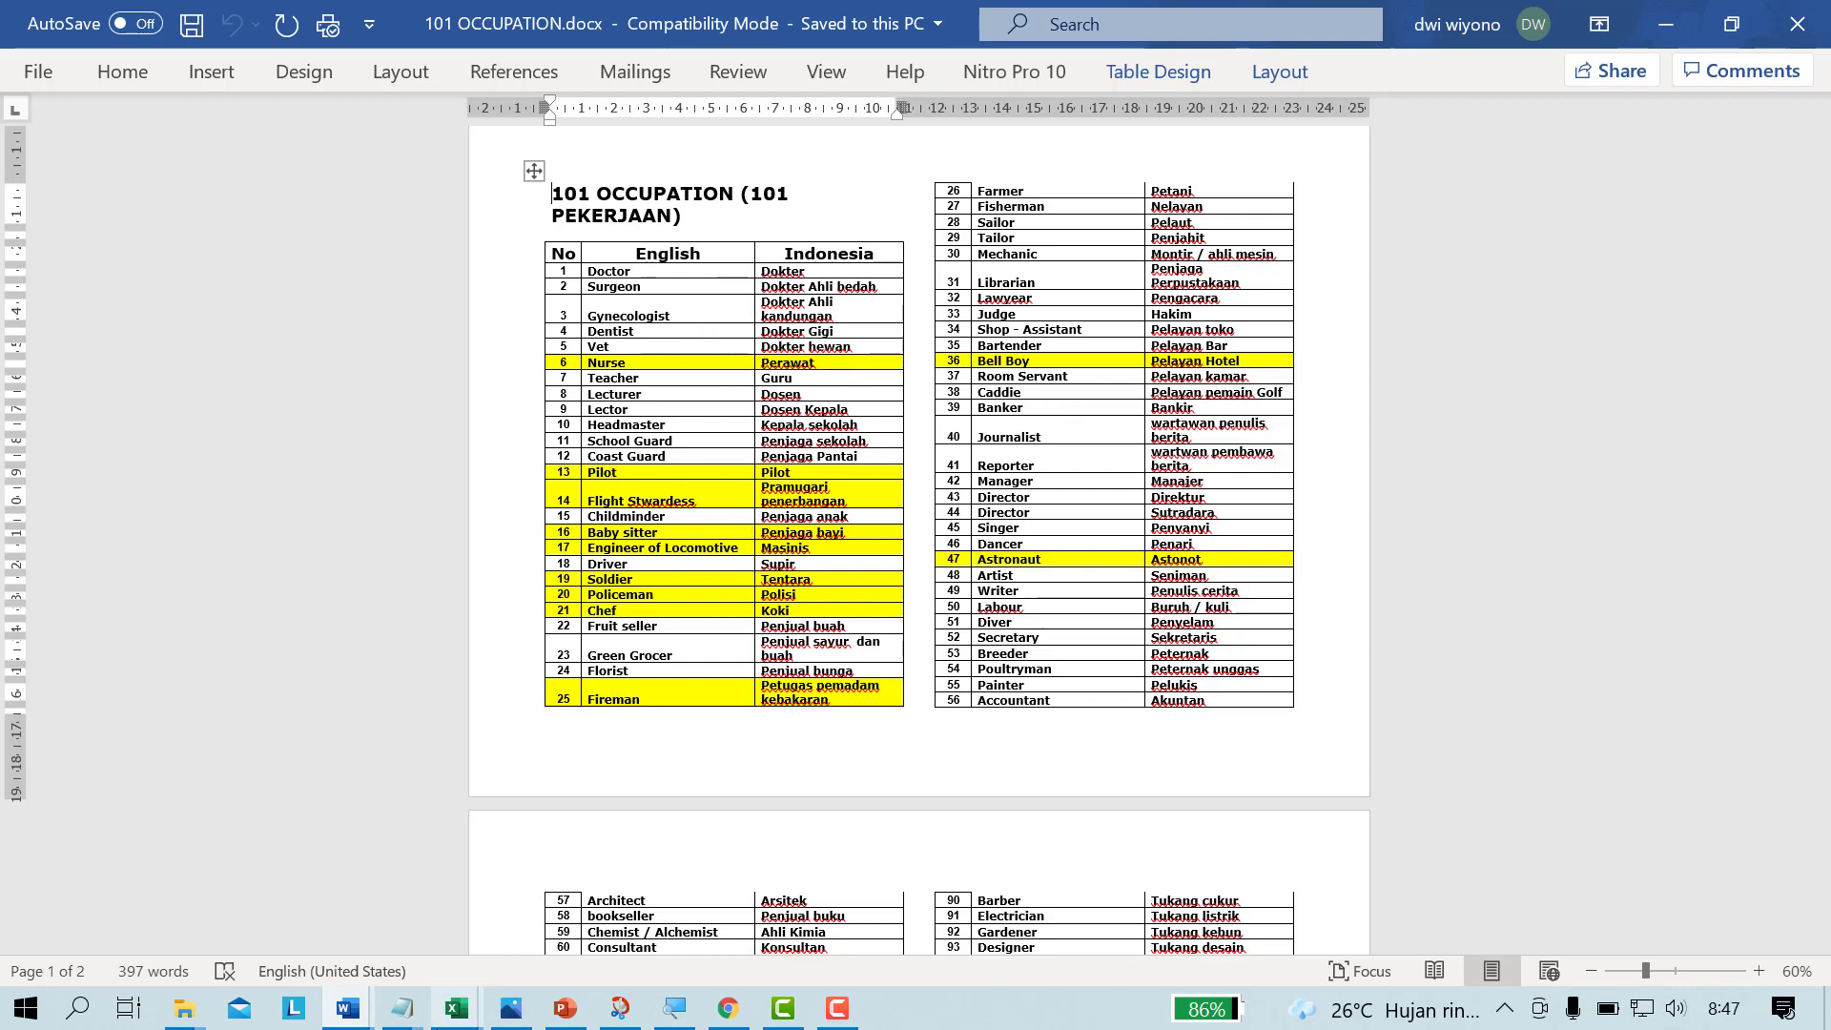
Step: Switch to Excel and insert an online picture of a uniformed mannequin at cell D3, using the search term "polisi"
{"action": "left_click", "coordinate": [456, 1011]}
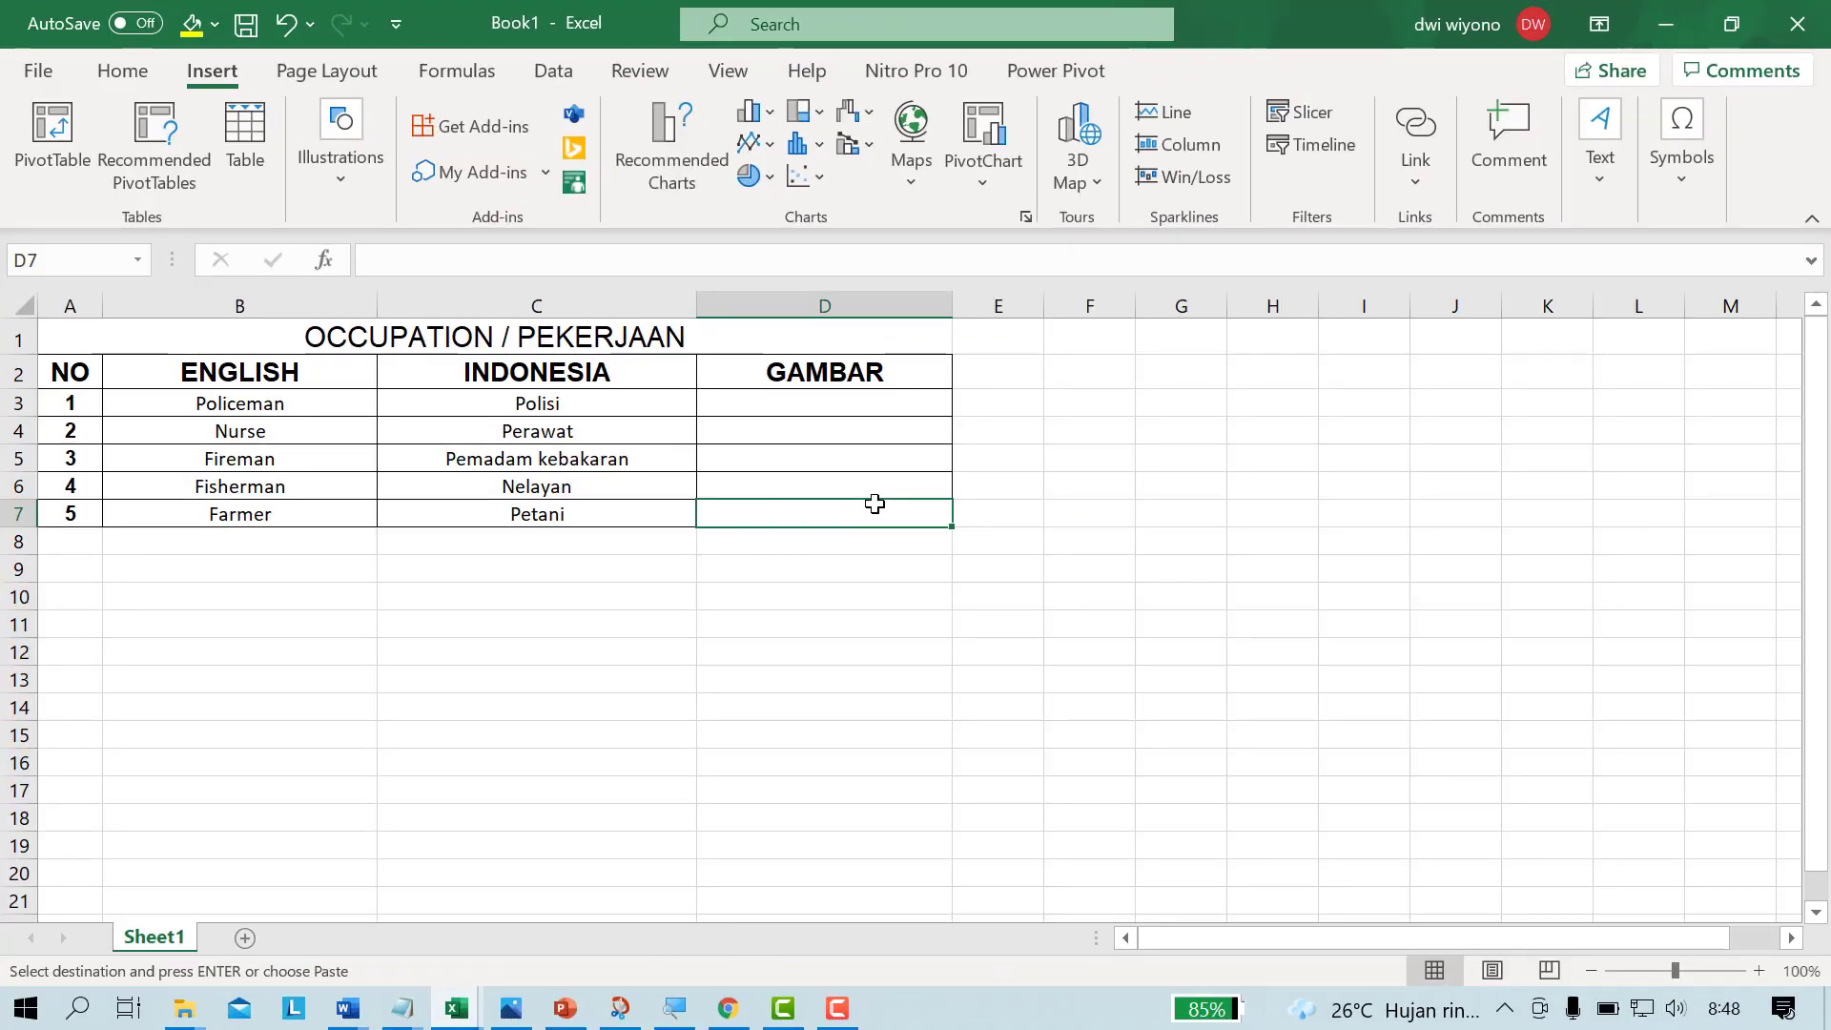
{"action": "left_click", "coordinate": [834, 403]}
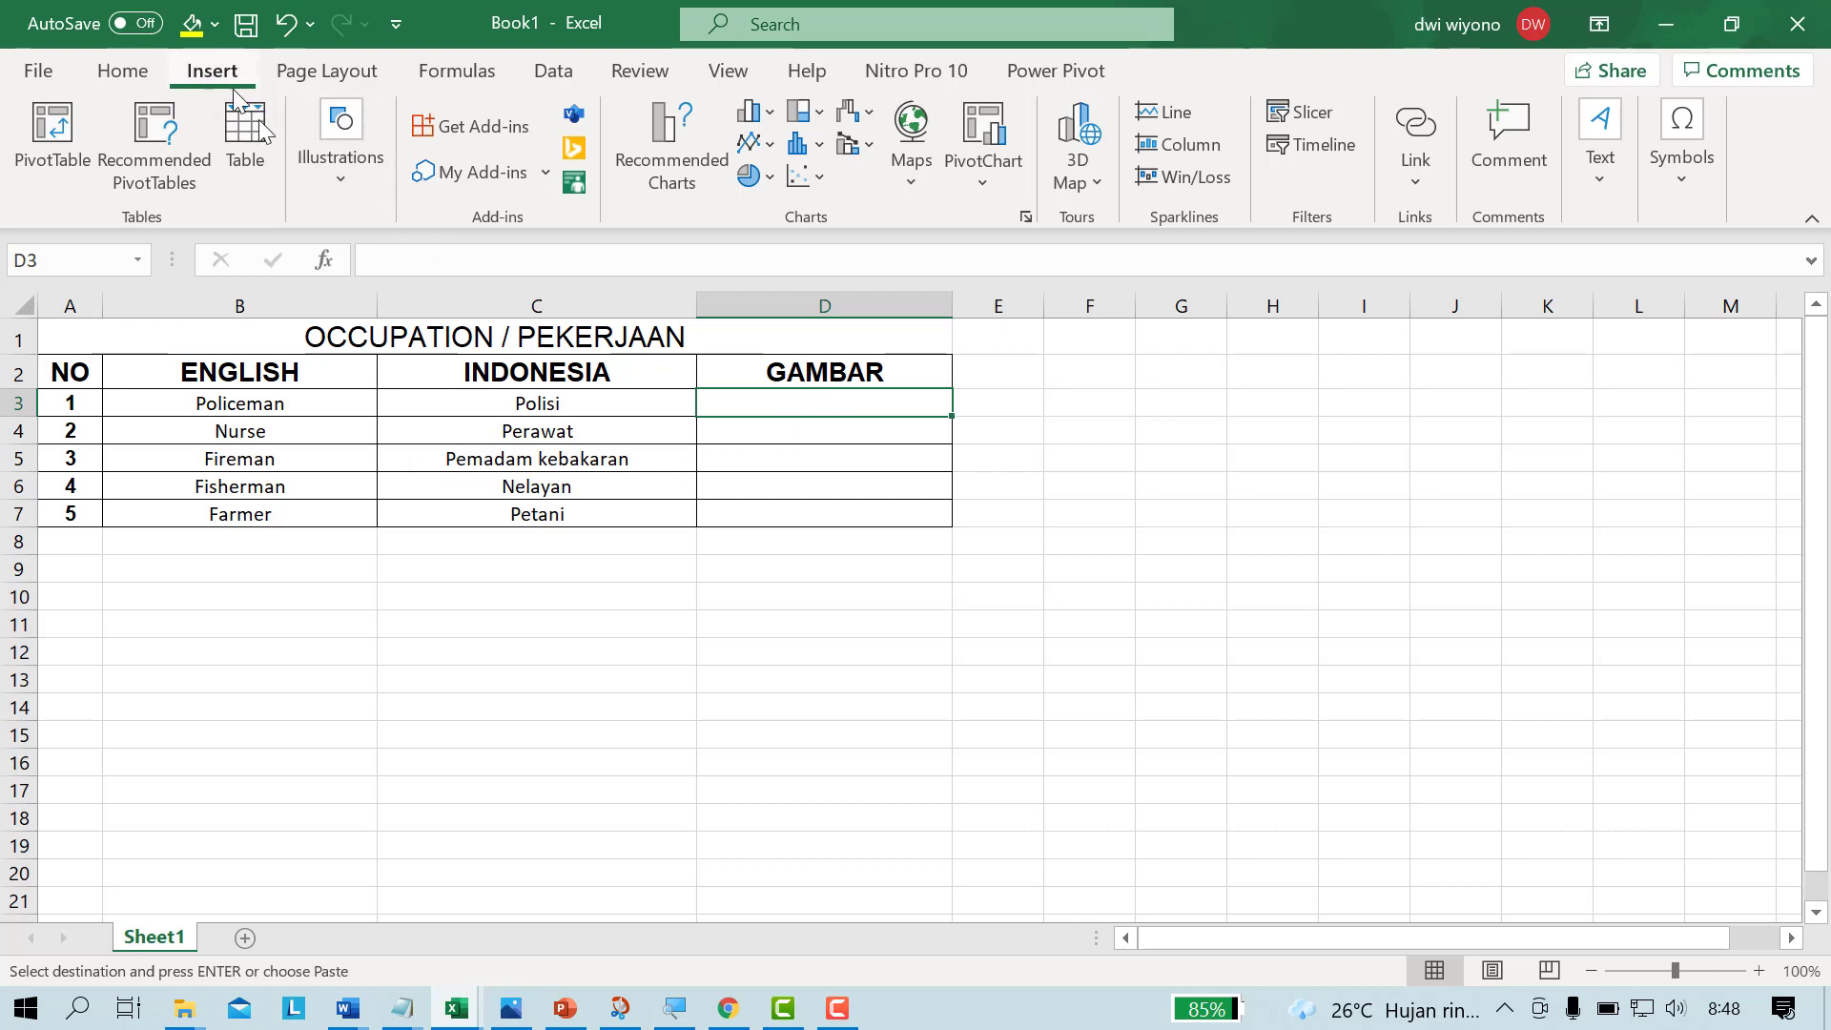
{"action": "left_click", "coordinate": [341, 181]}
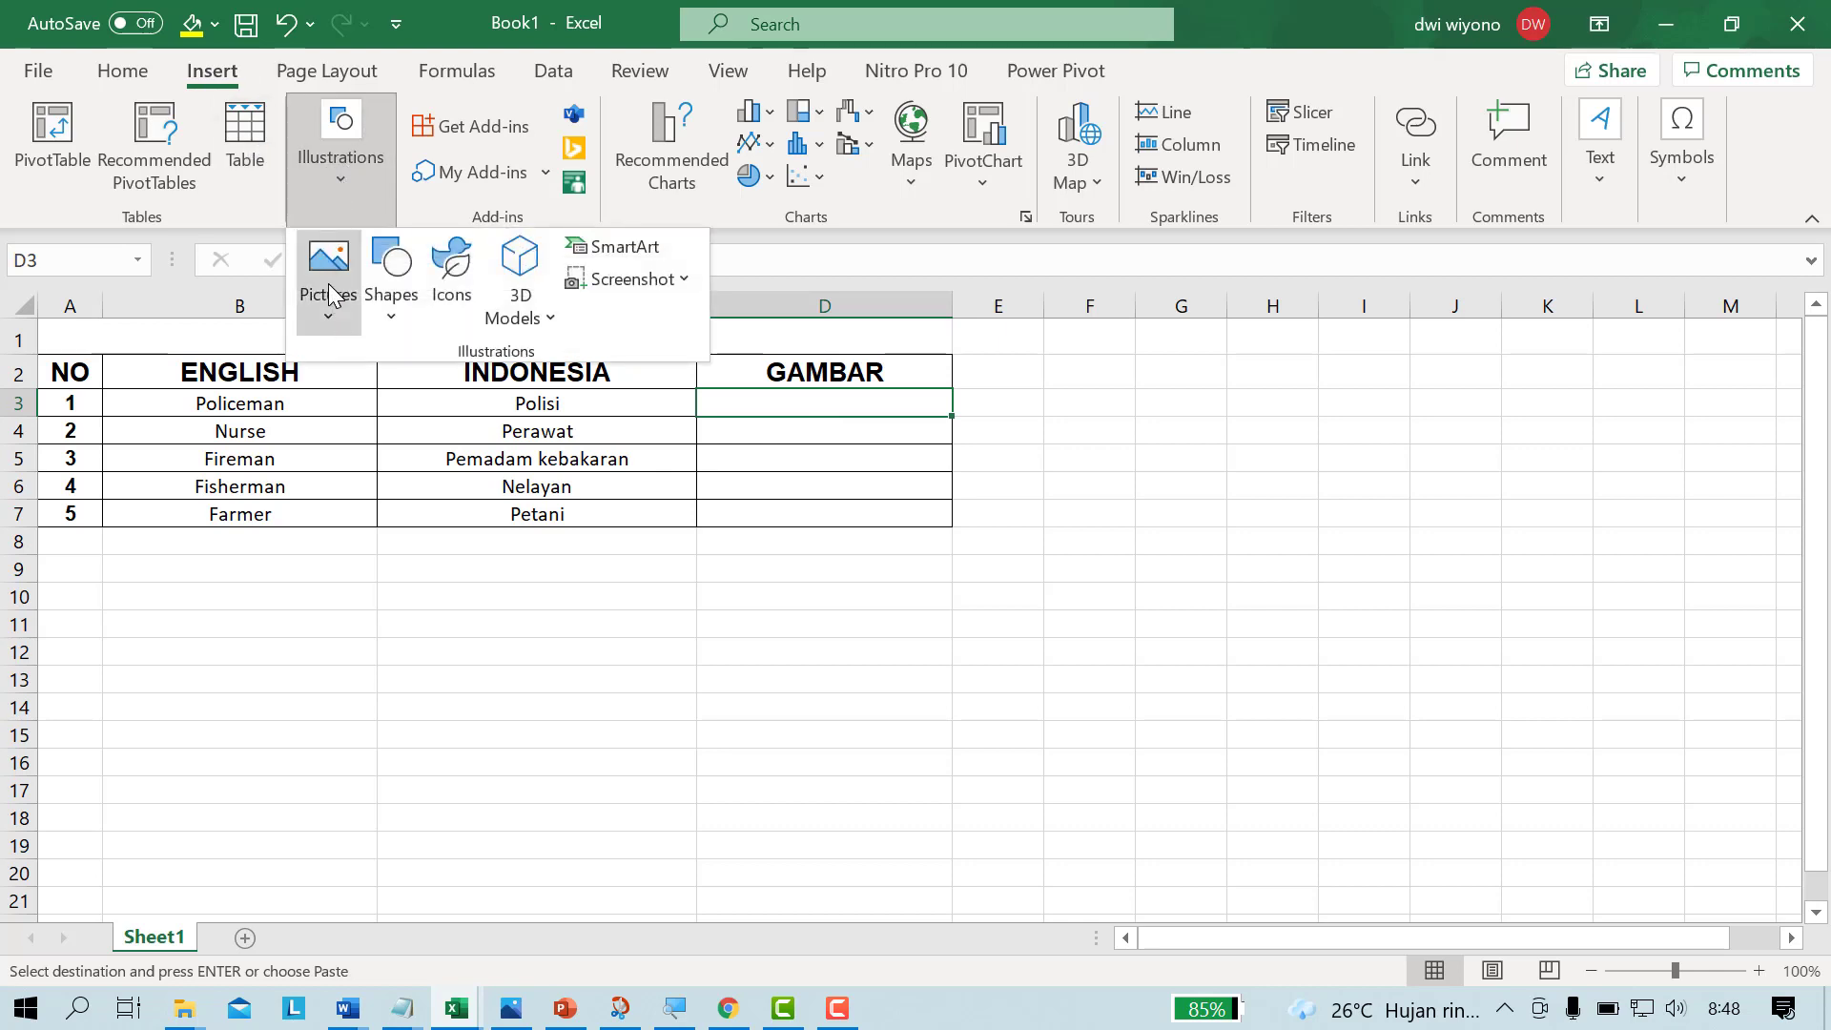
{"action": "left_click", "coordinate": [334, 318]}
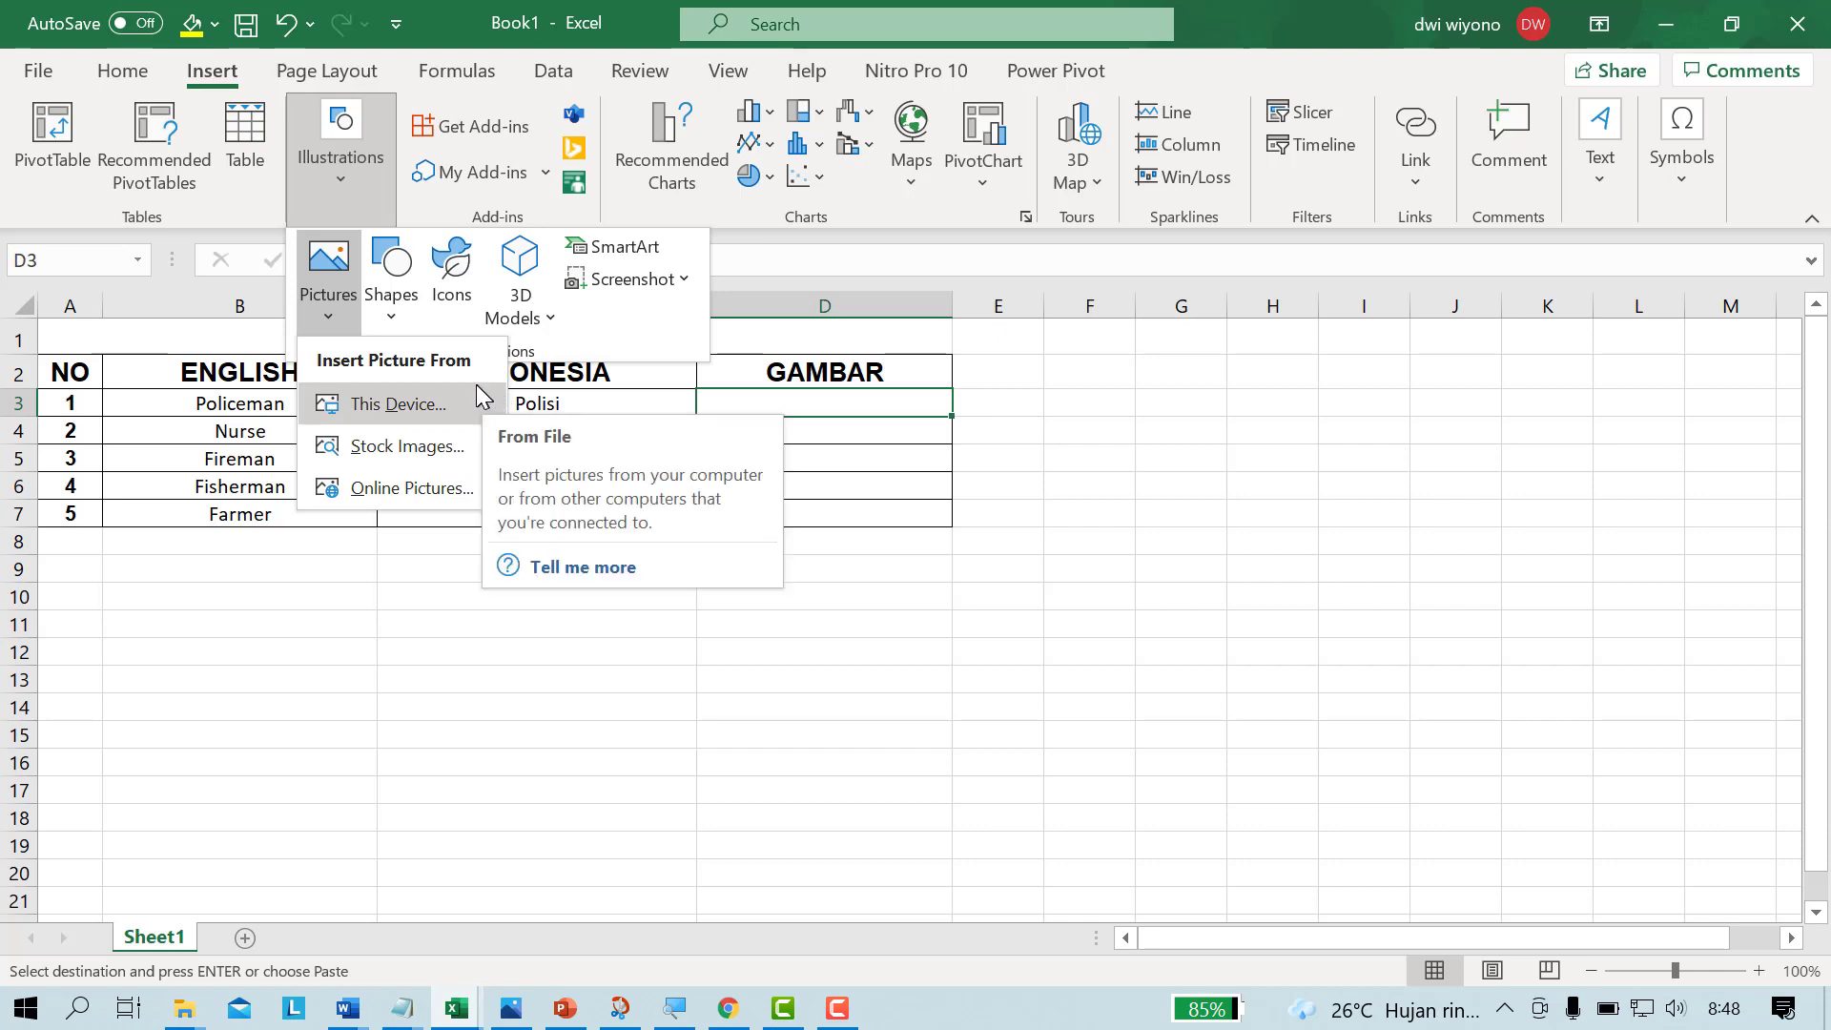
{"action": "left_click", "coordinate": [410, 492]}
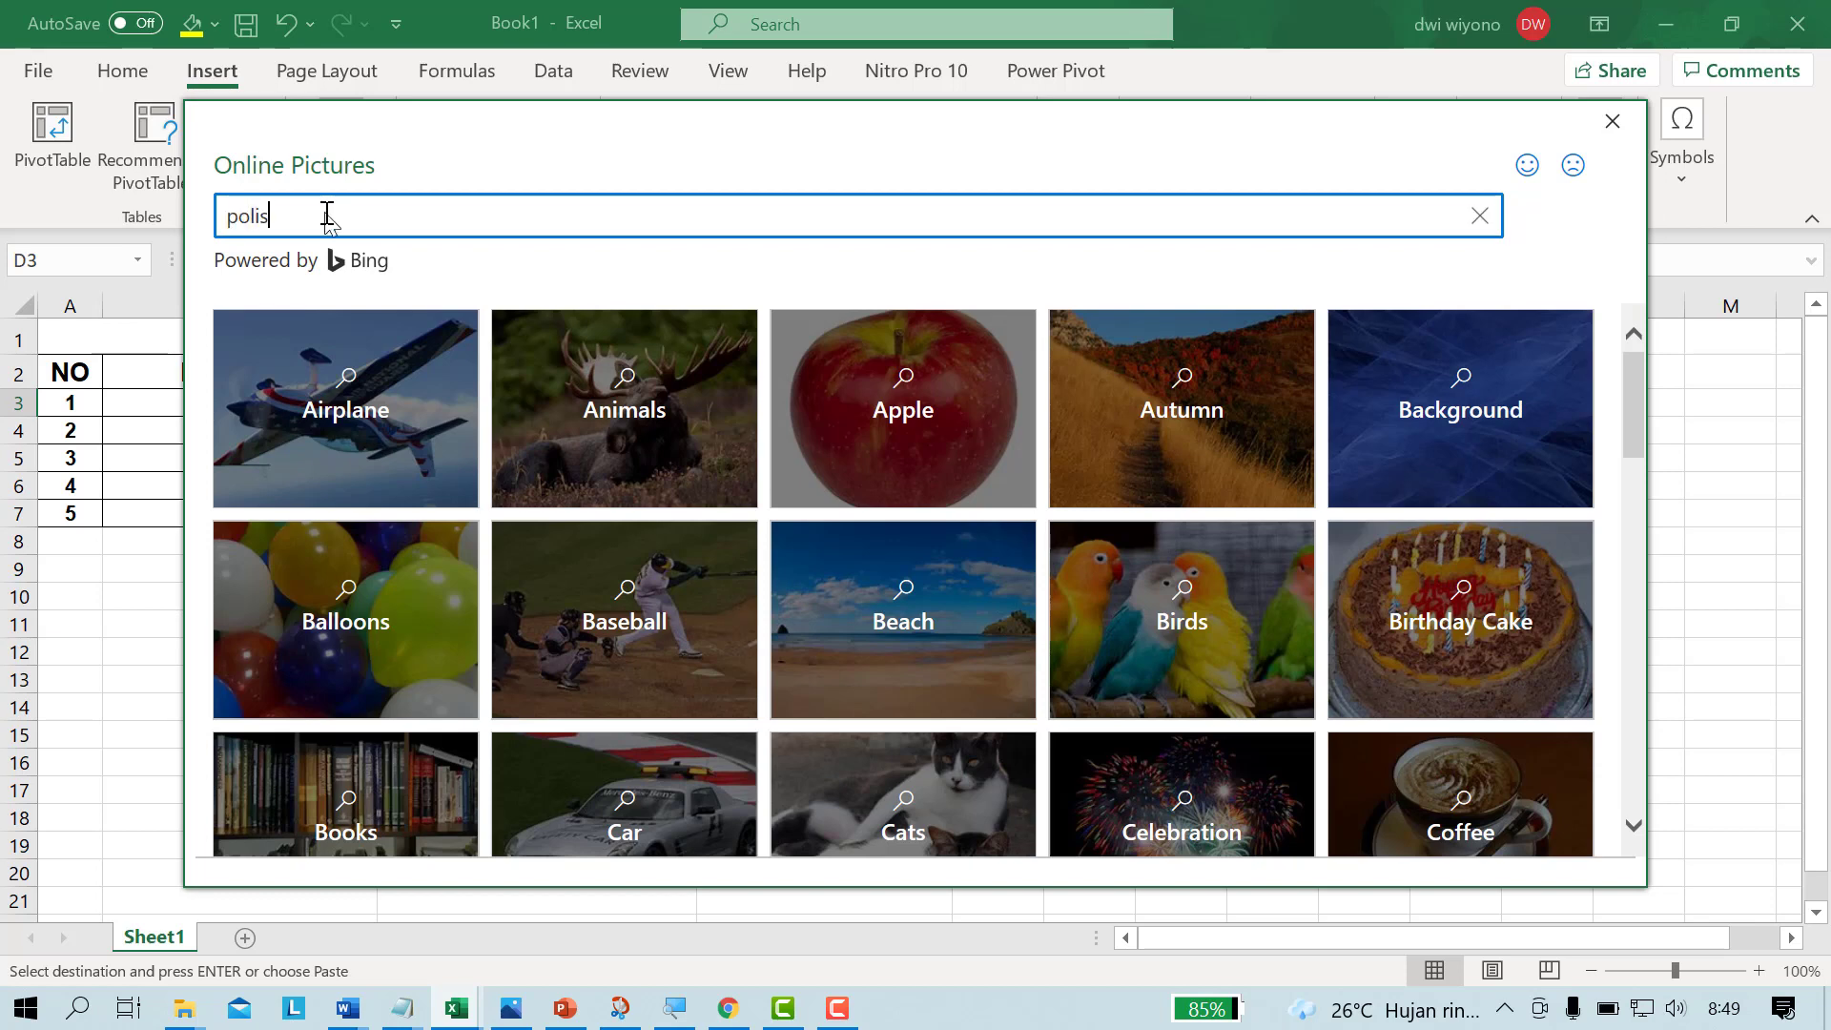
{"action": "key", "text": "Return"}
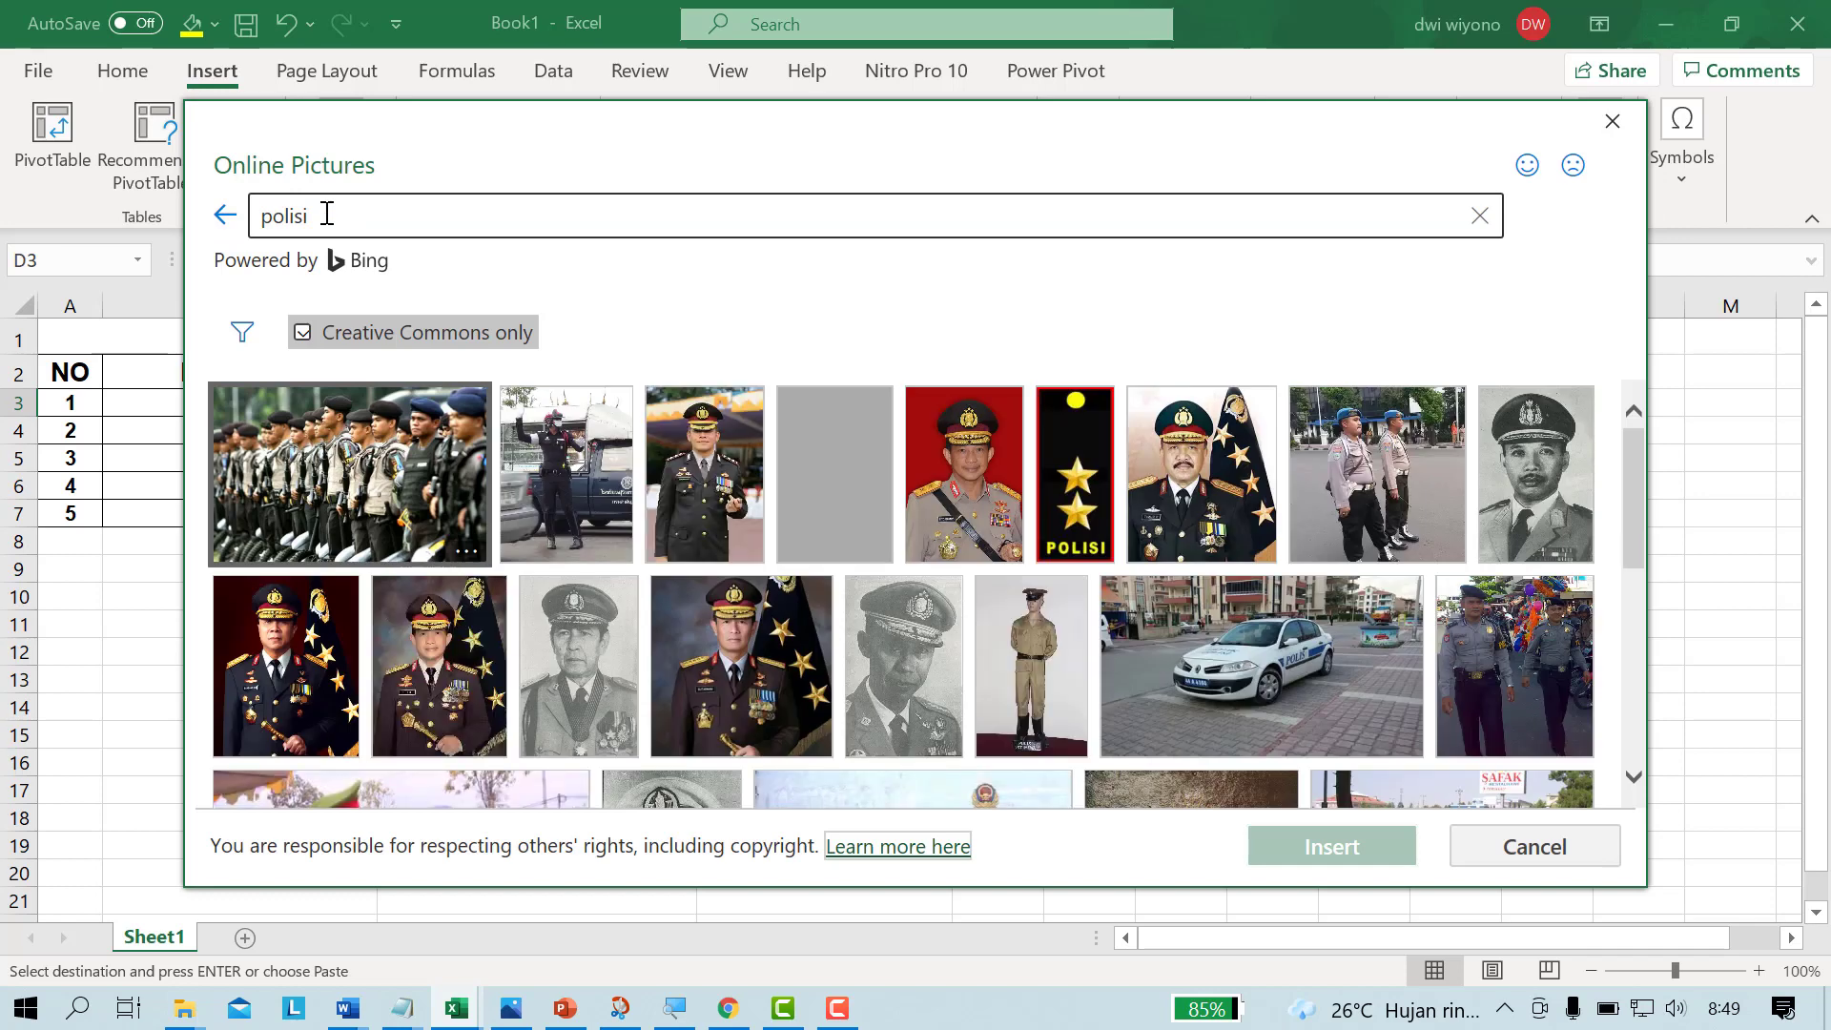
{"action": "left_click", "coordinate": [1037, 649]}
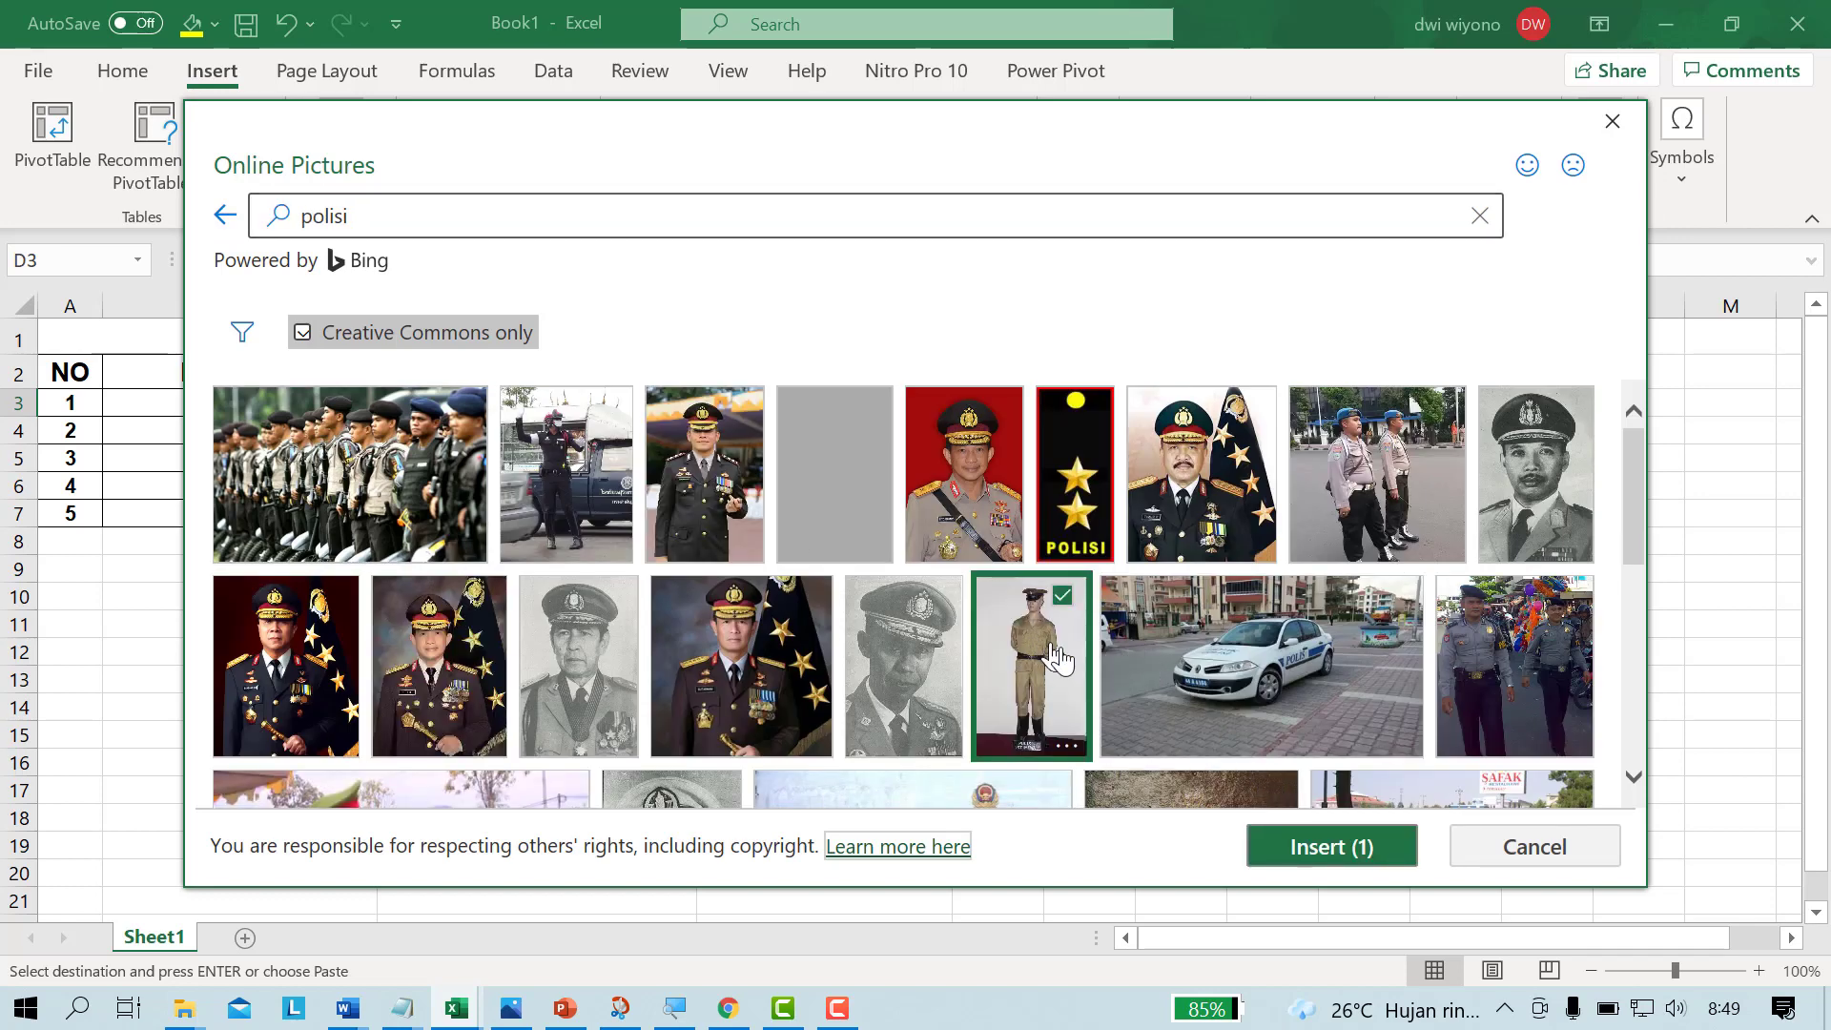
{"action": "left_click", "coordinate": [1311, 865]}
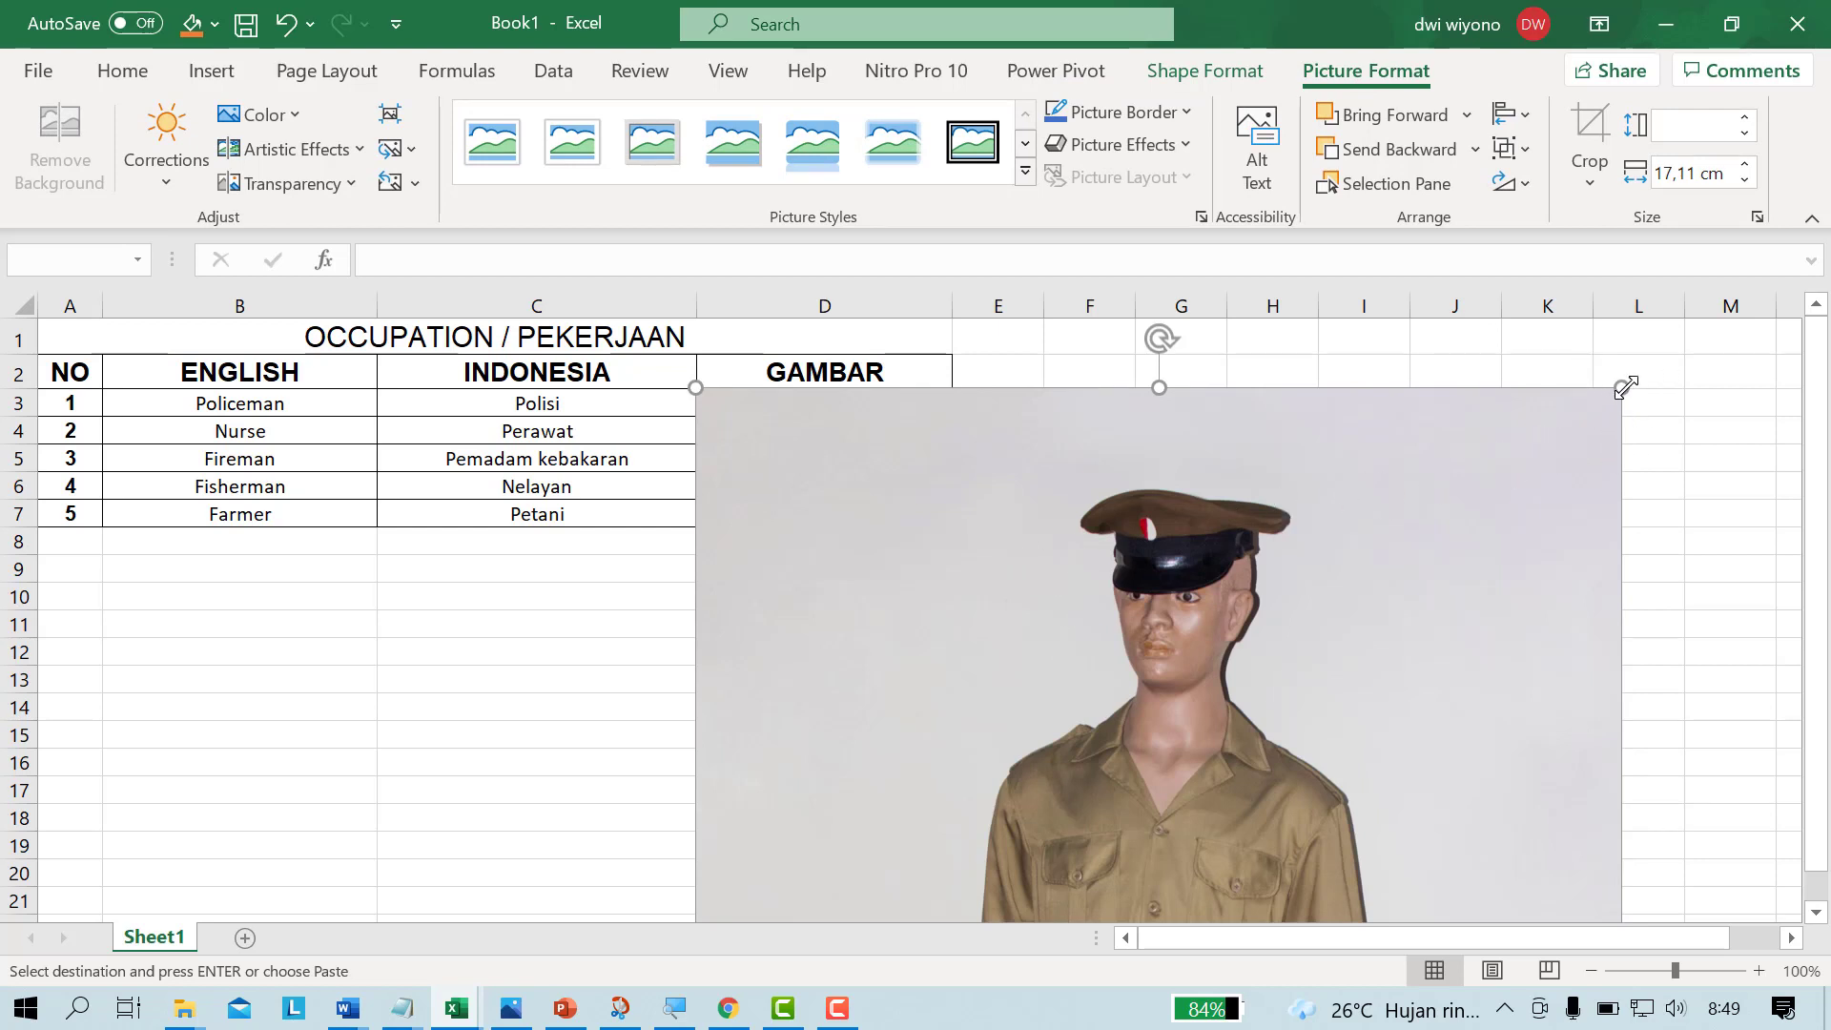
Step: Shrink the police picture and move it beside the table, over columns E to G
{"action": "left_click_drag", "start_coordinate": [1625, 386], "coordinate": [1072, 405]}
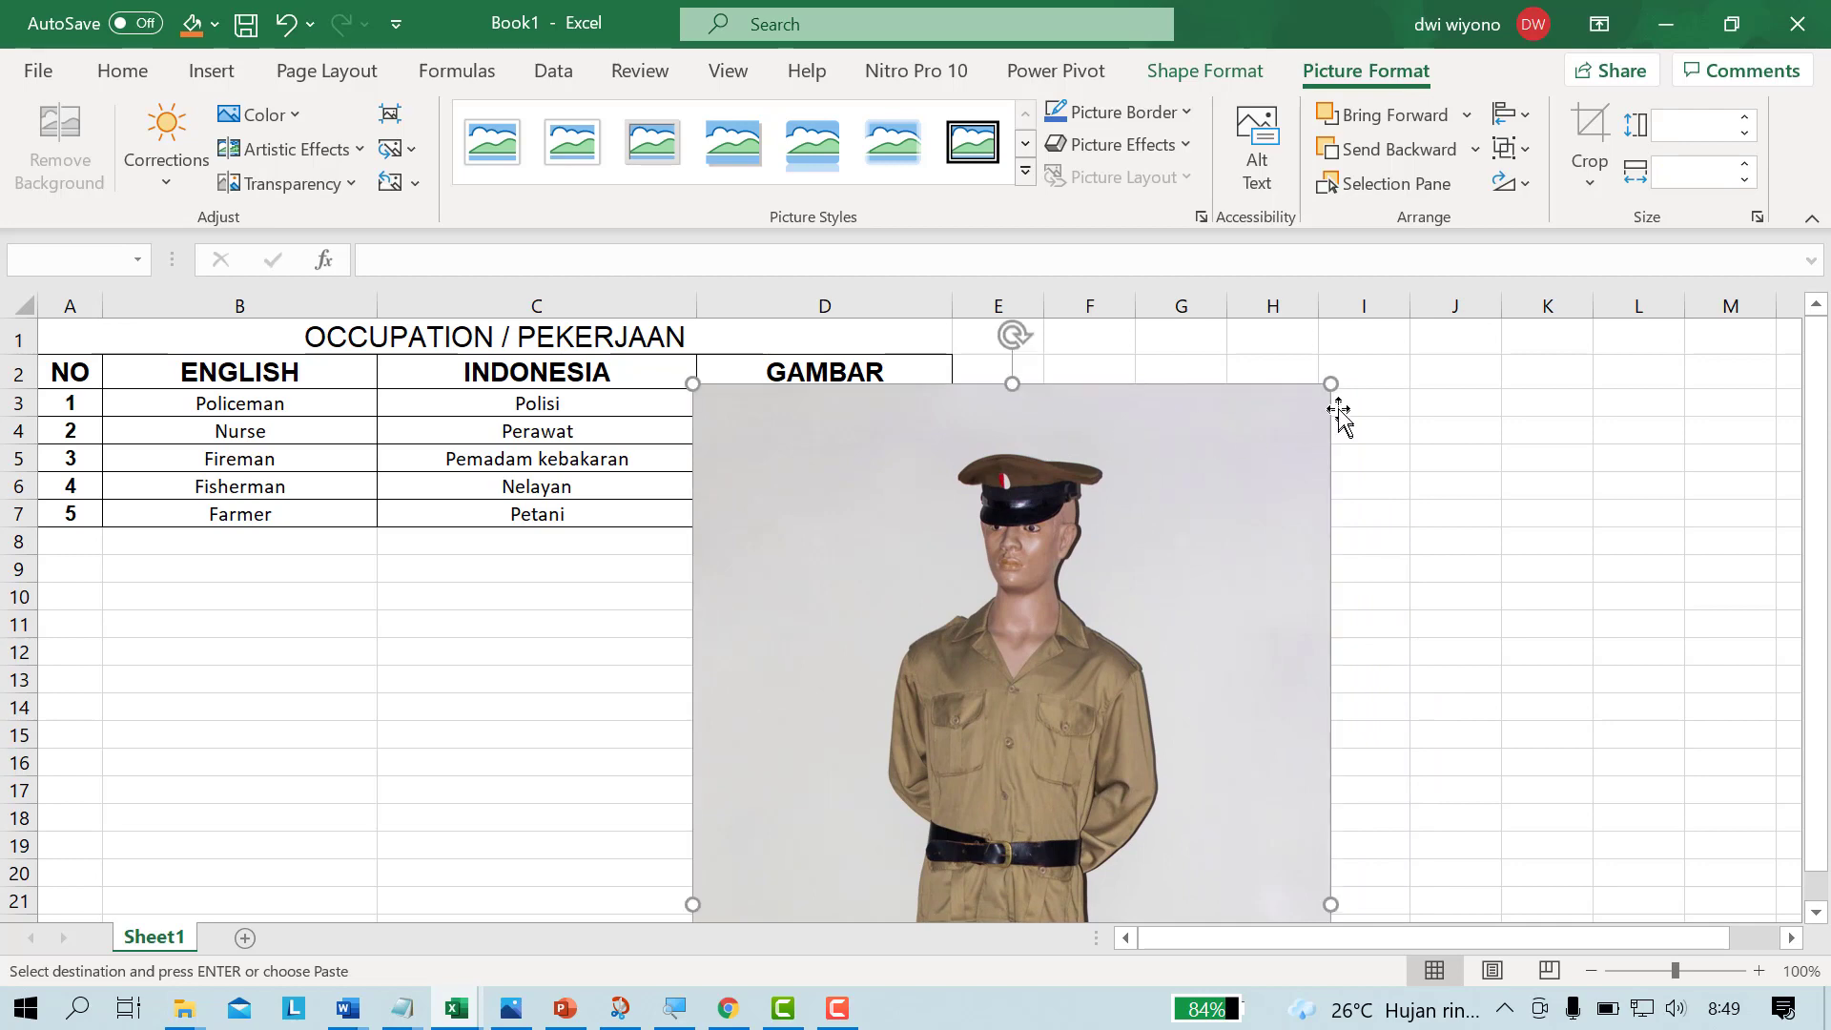
{"action": "left_click_drag", "start_coordinate": [1337, 391], "coordinate": [963, 419]}
{"action": "left_click", "coordinate": [845, 1024]}
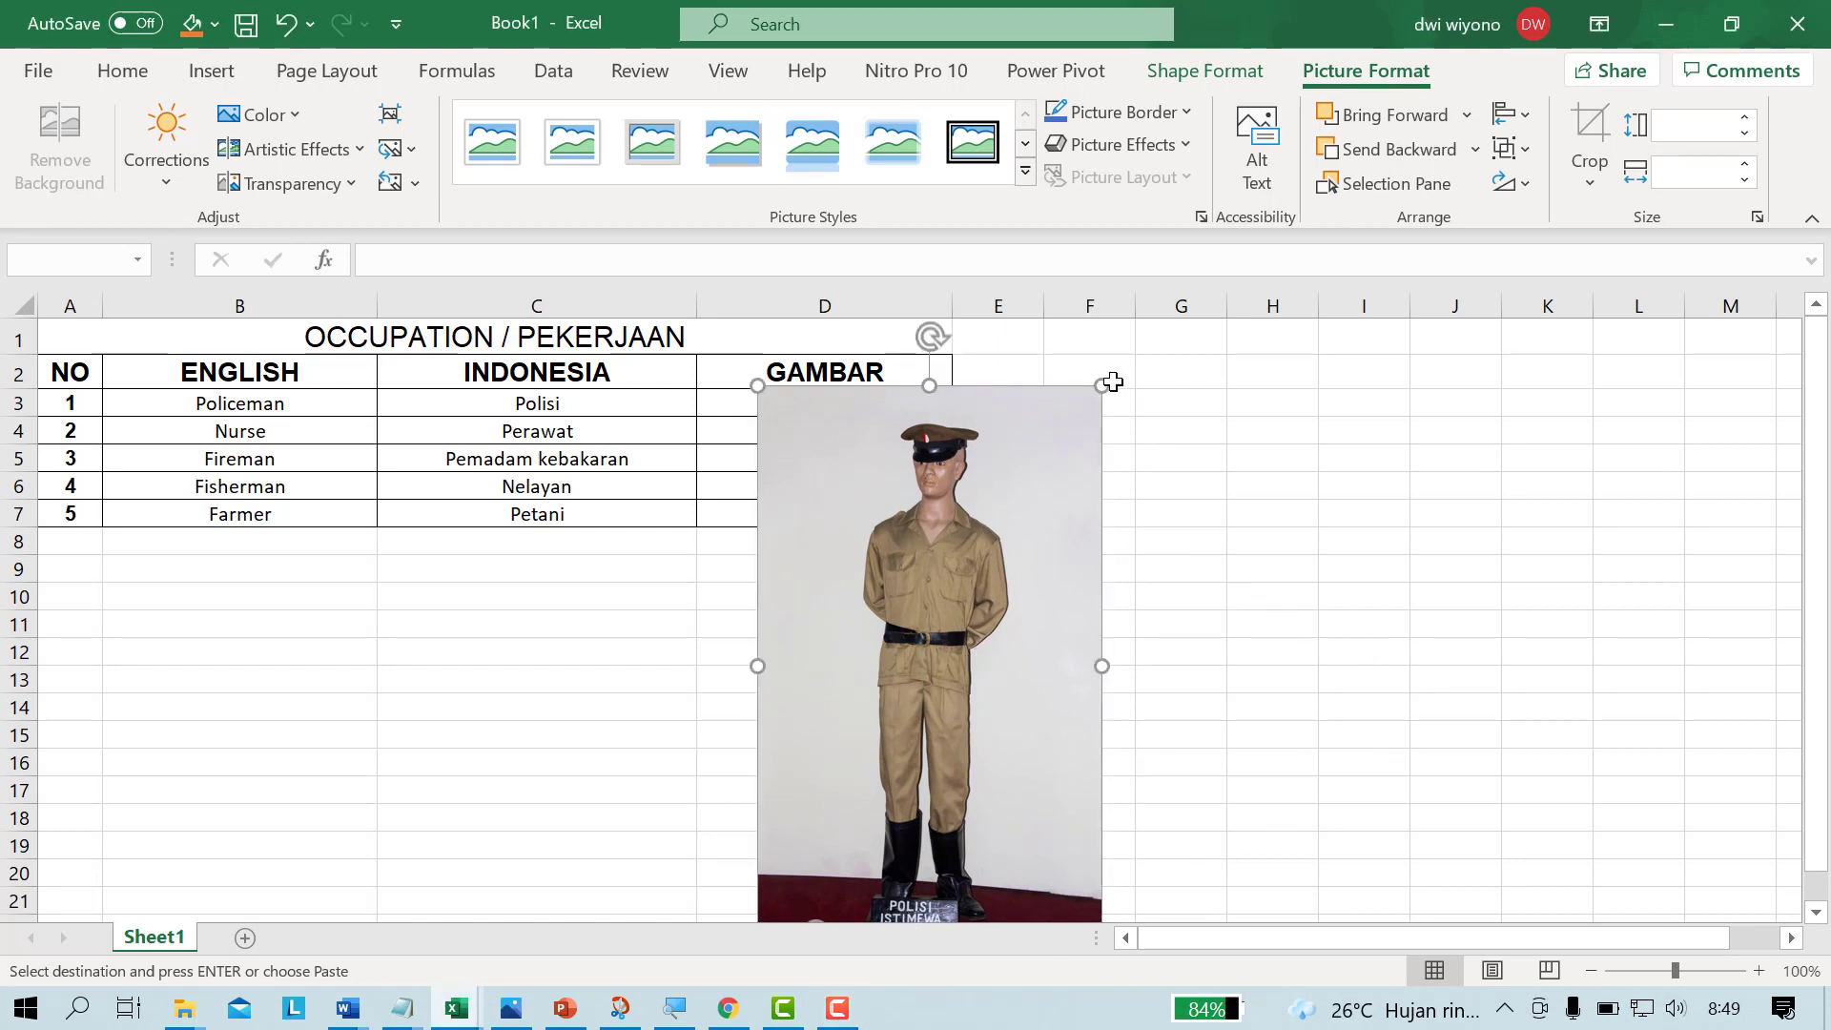
{"action": "left_click_drag", "start_coordinate": [1101, 385], "coordinate": [1181, 422]}
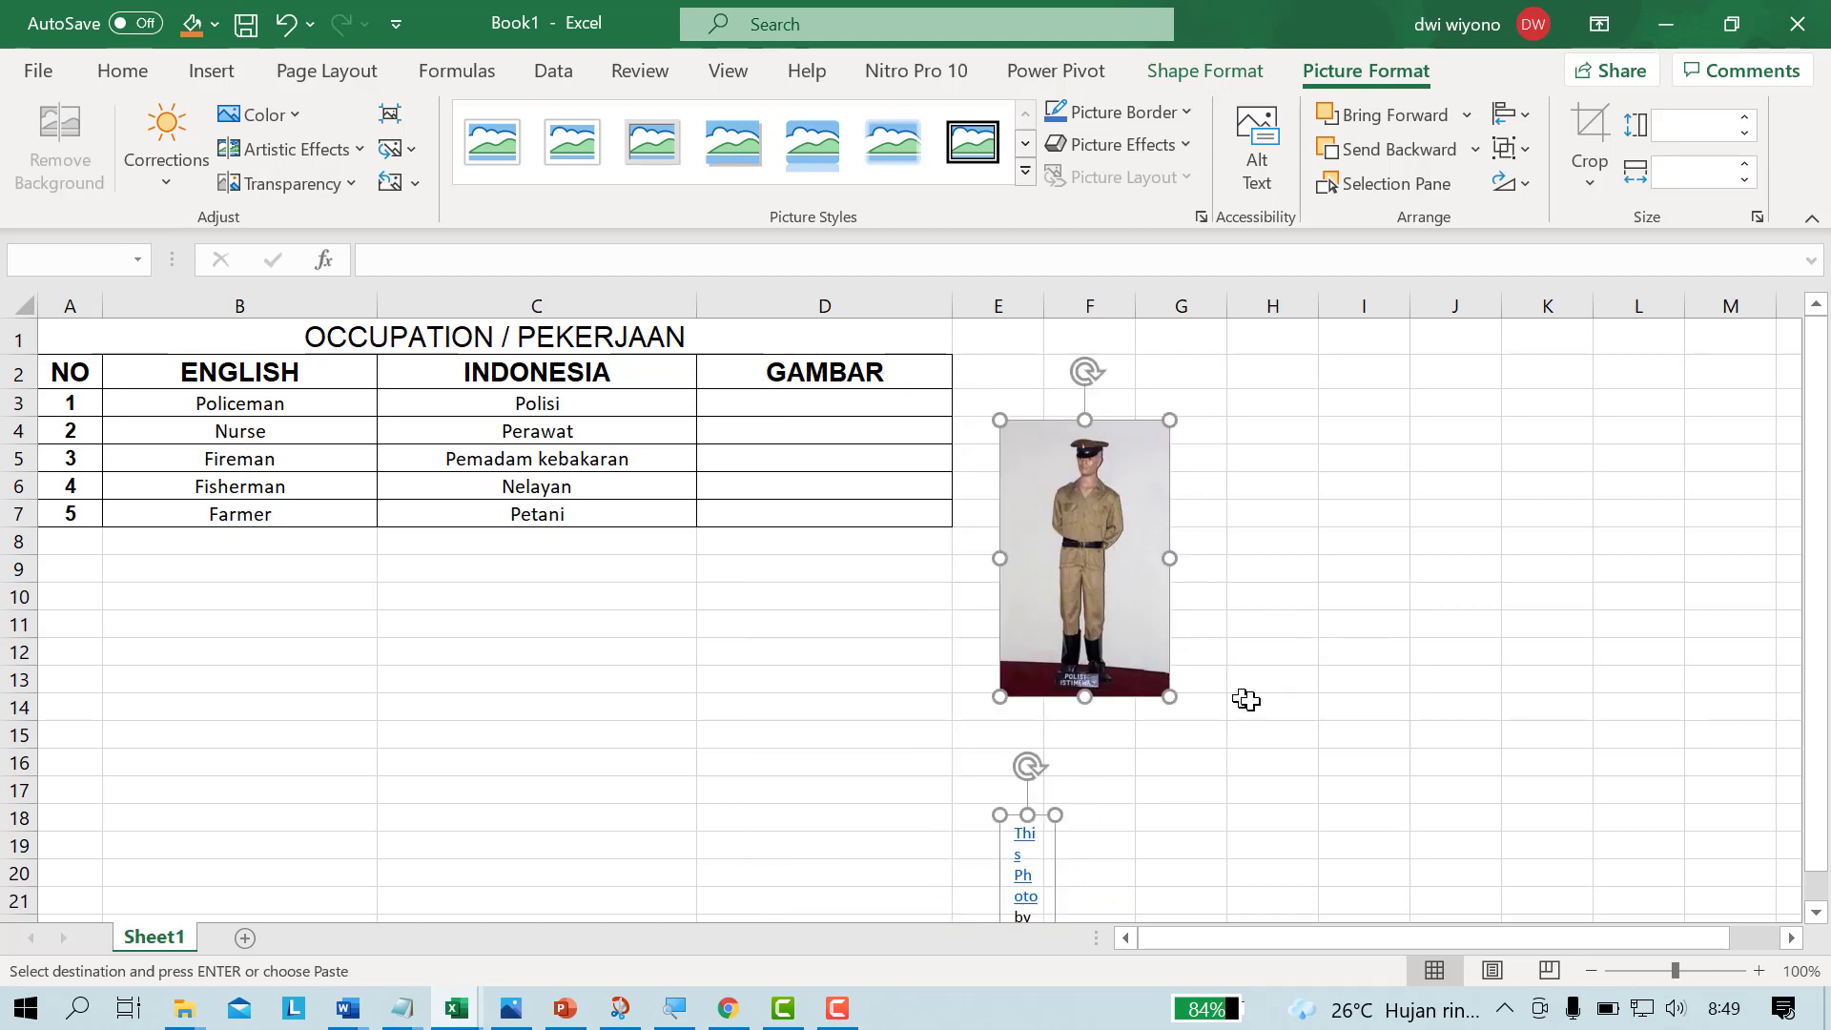
Step: Delete the photo attribution text box below the police picture
{"action": "left_click", "coordinate": [1236, 783]}
{"action": "left_click", "coordinate": [1029, 821]}
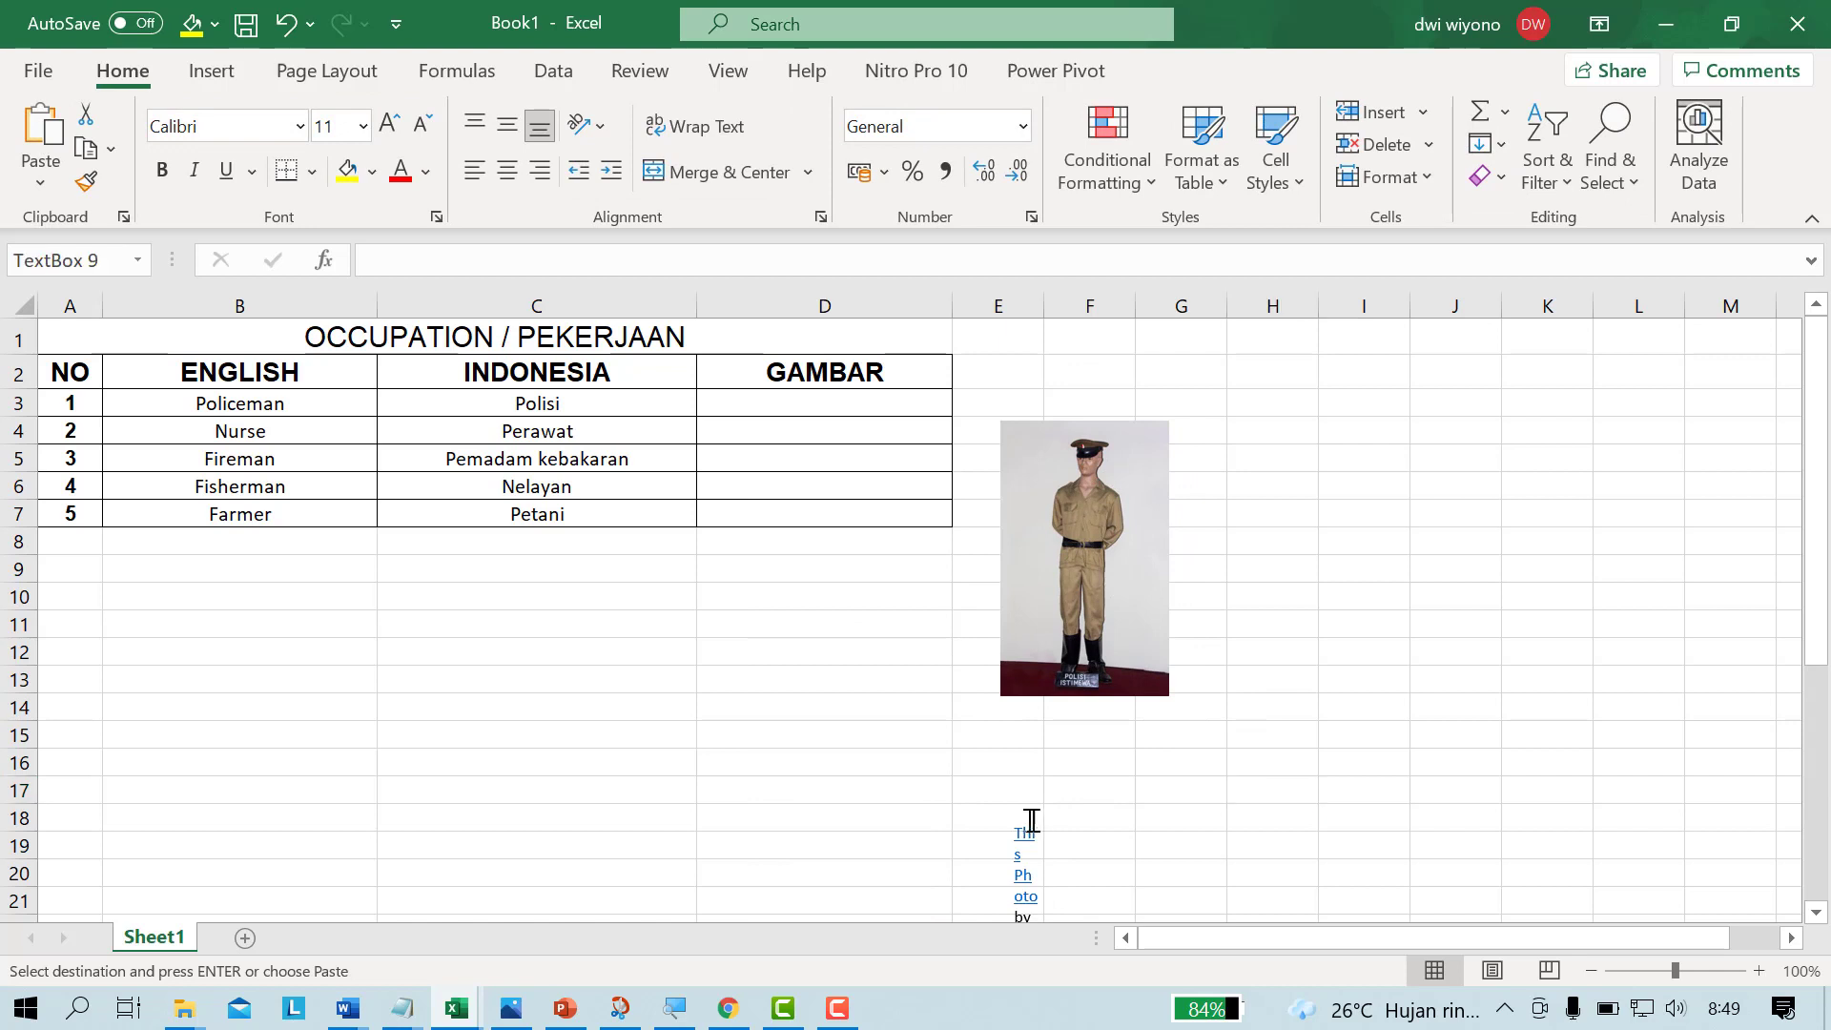
{"action": "left_click", "coordinate": [1058, 811]}
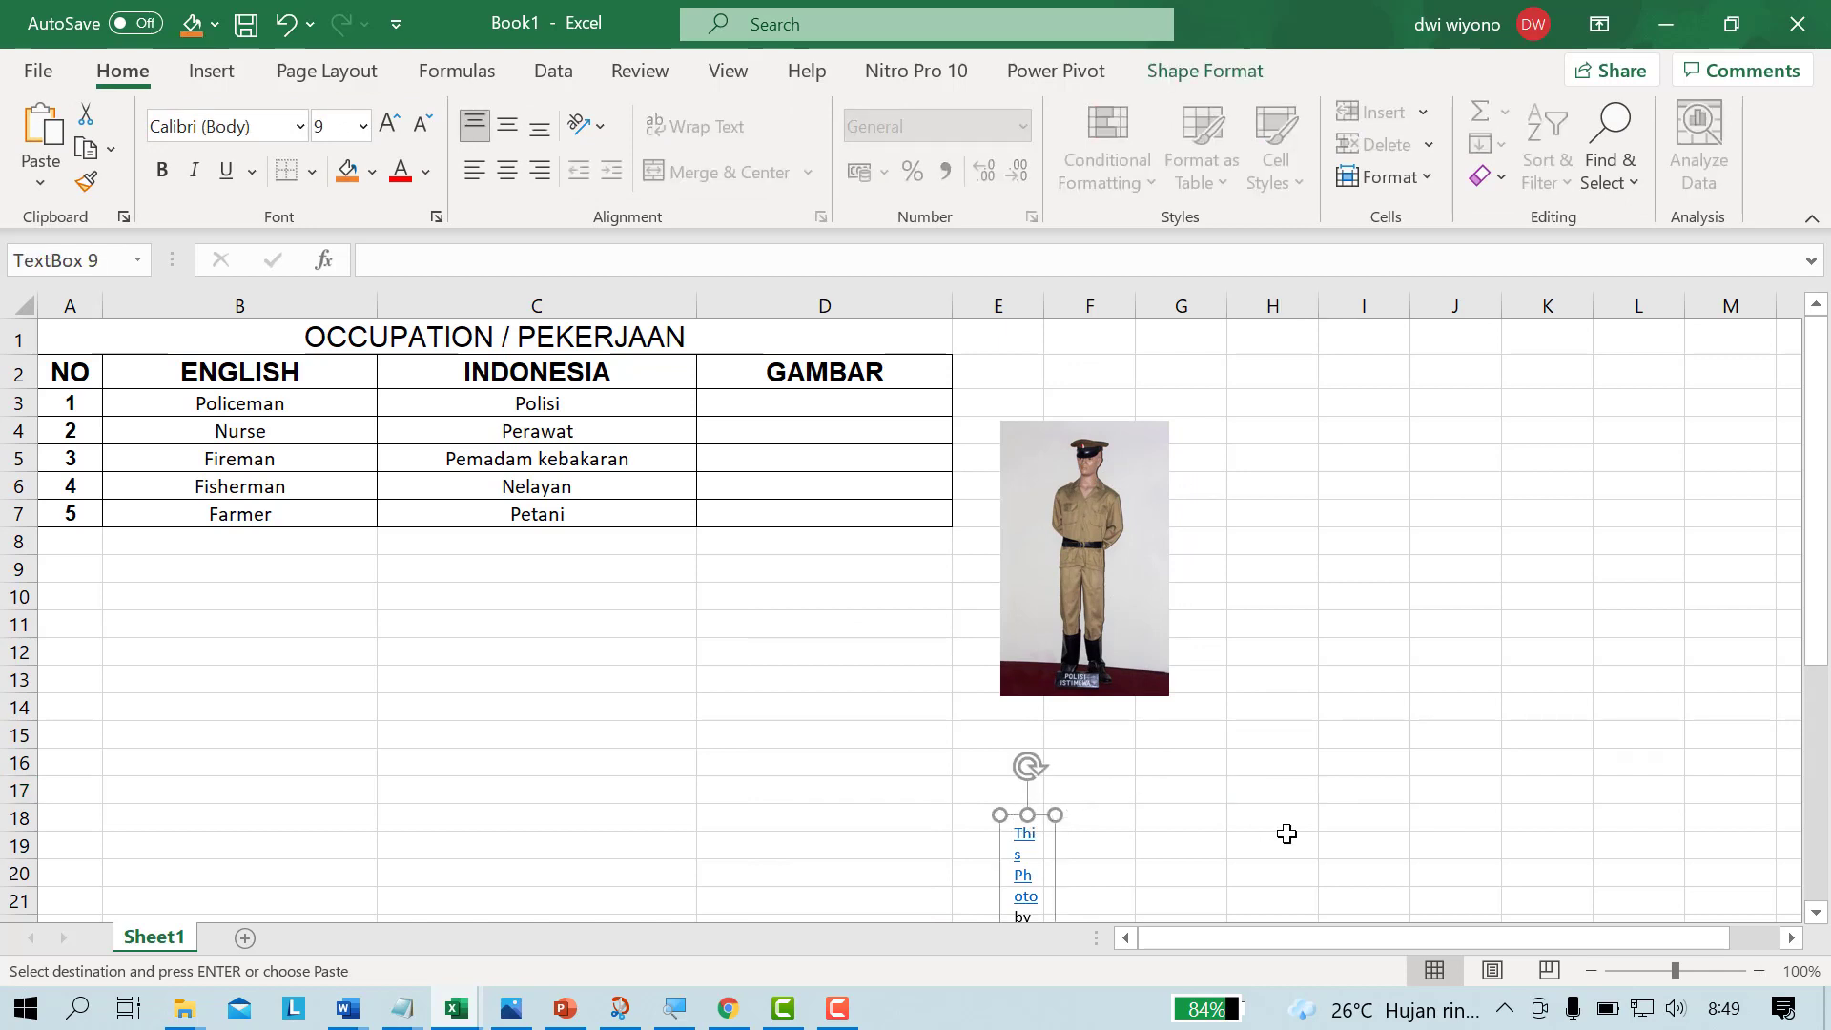
{"action": "key", "text": "Delete"}
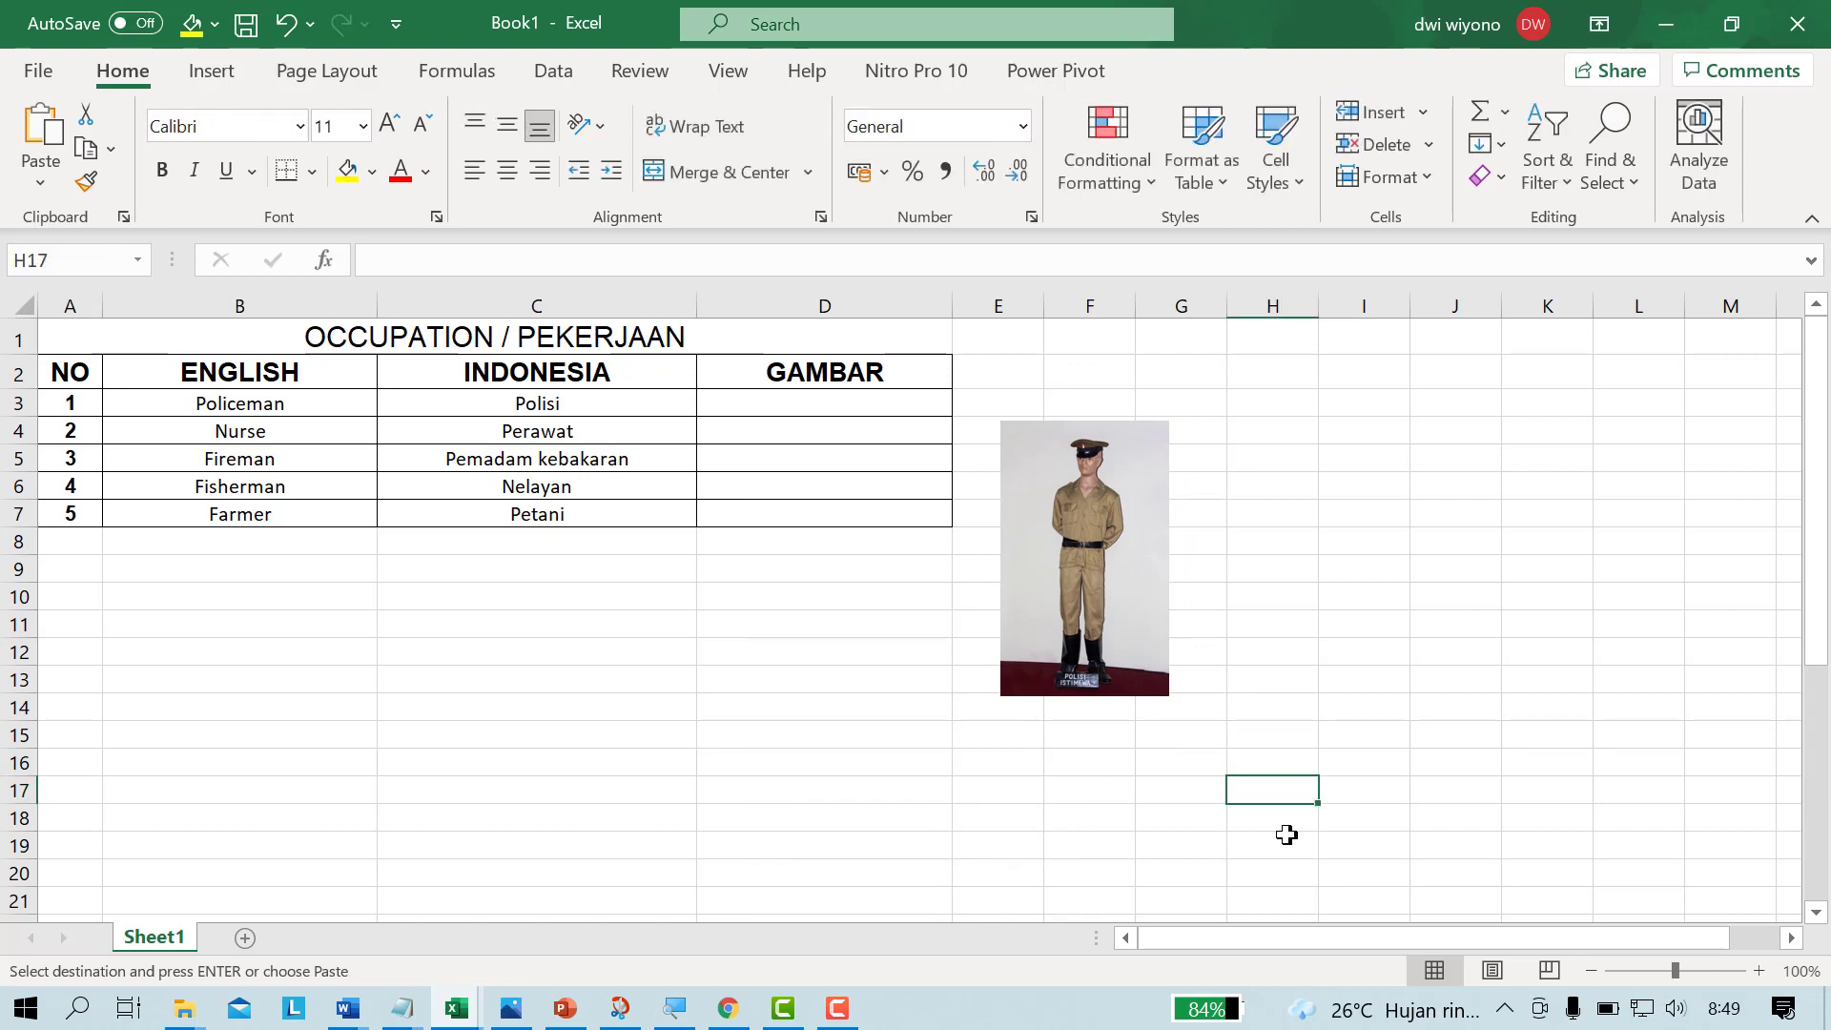
Step: Increase the height of row 3, the Policeman row, to make room for a picture
{"action": "left_click", "coordinate": [780, 412]}
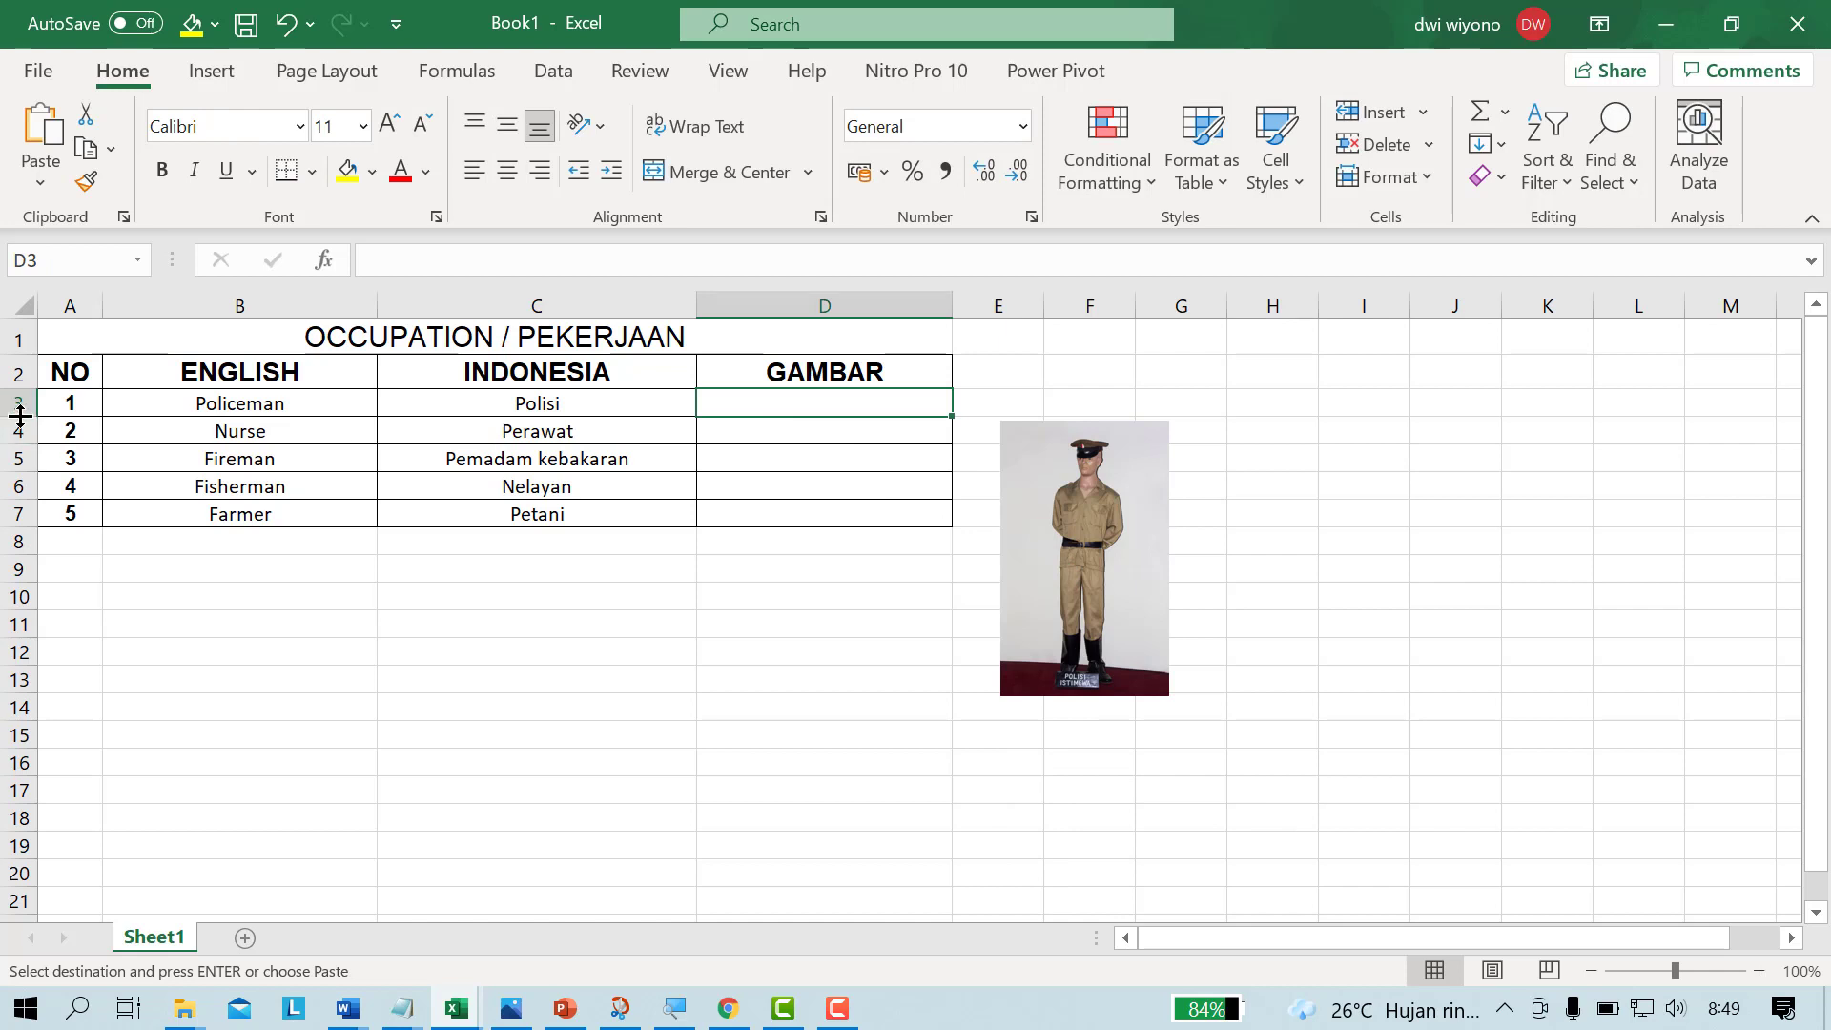
{"action": "left_click_drag", "start_coordinate": [20, 417], "coordinate": [18, 487]}
{"action": "key", "text": "ctrl+z"}
{"action": "left_click_drag", "start_coordinate": [20, 418], "coordinate": [10, 482]}
Step: Shrink the police picture further and place it inside cell D3 under GAMBAR
{"action": "left_click_drag", "start_coordinate": [1095, 642], "coordinate": [839, 549]}
{"action": "left_click_drag", "start_coordinate": [919, 667], "coordinate": [817, 439]}
{"action": "left_click", "coordinate": [964, 503]}
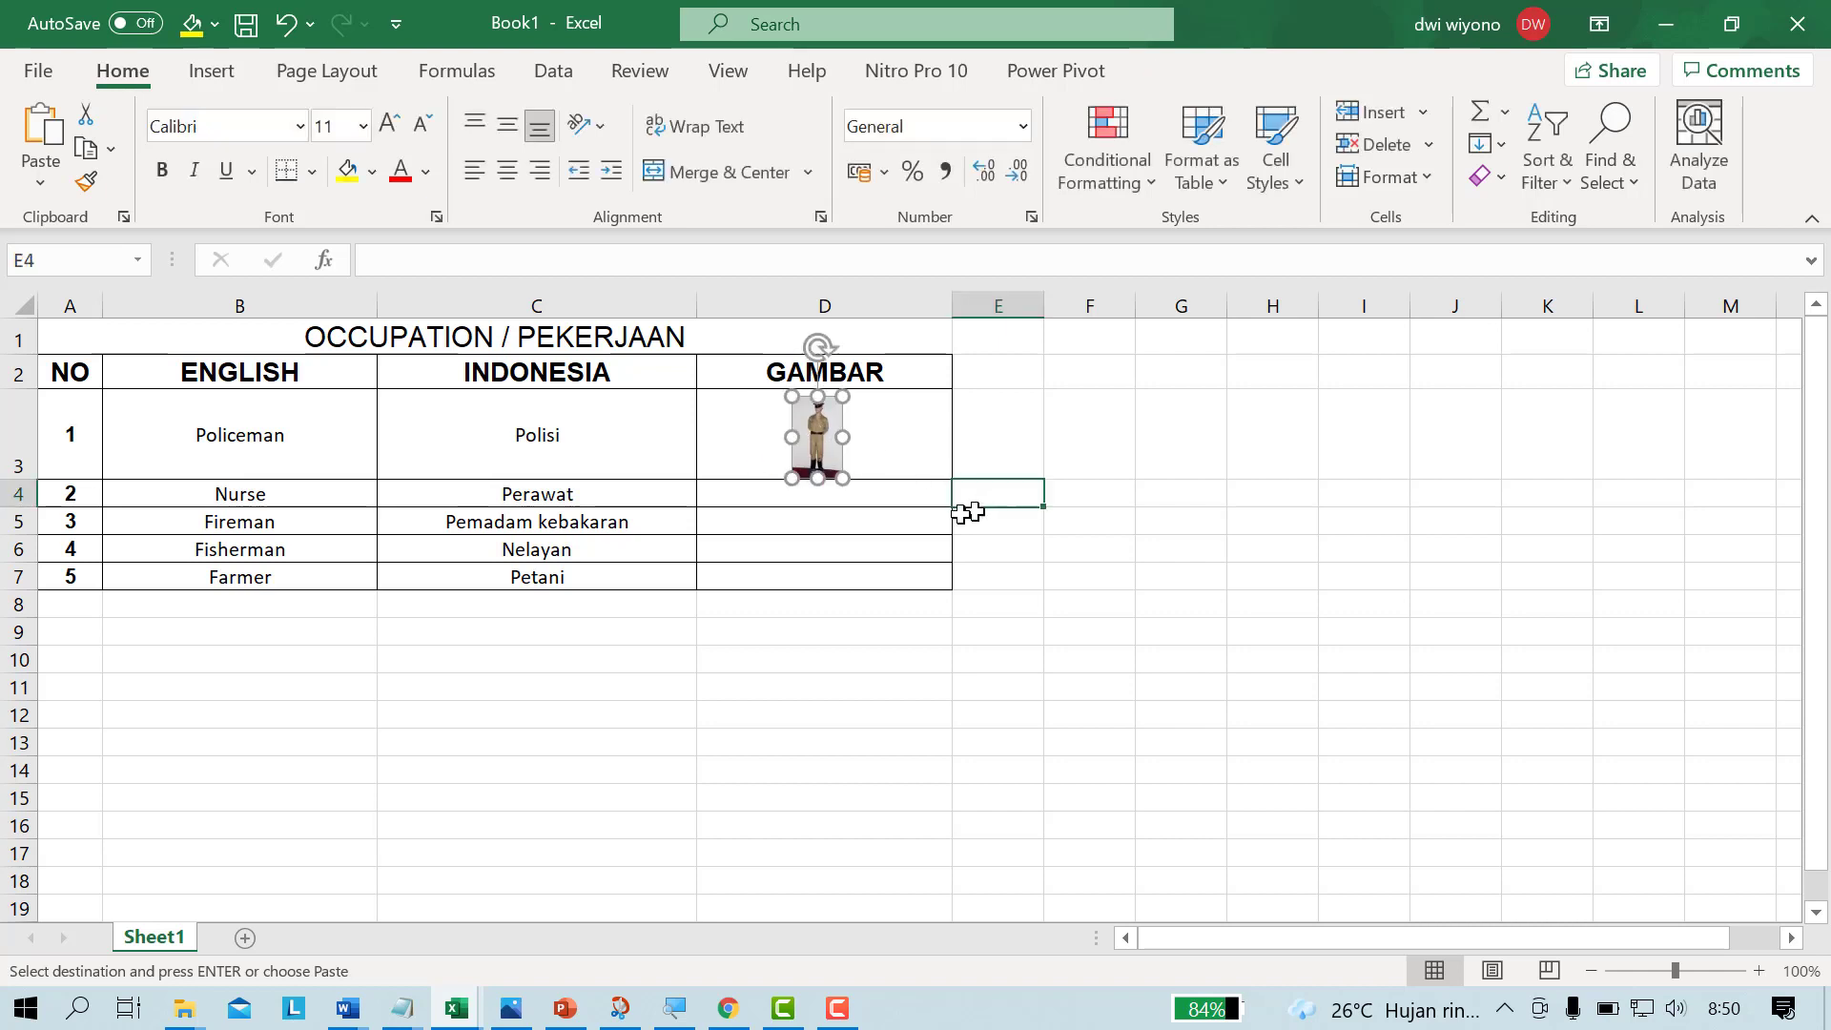
Step: Increase the height of row 4, the Nurse row, to about that of row 3
{"action": "left_click", "coordinate": [833, 484]}
{"action": "left_click", "coordinate": [835, 493]}
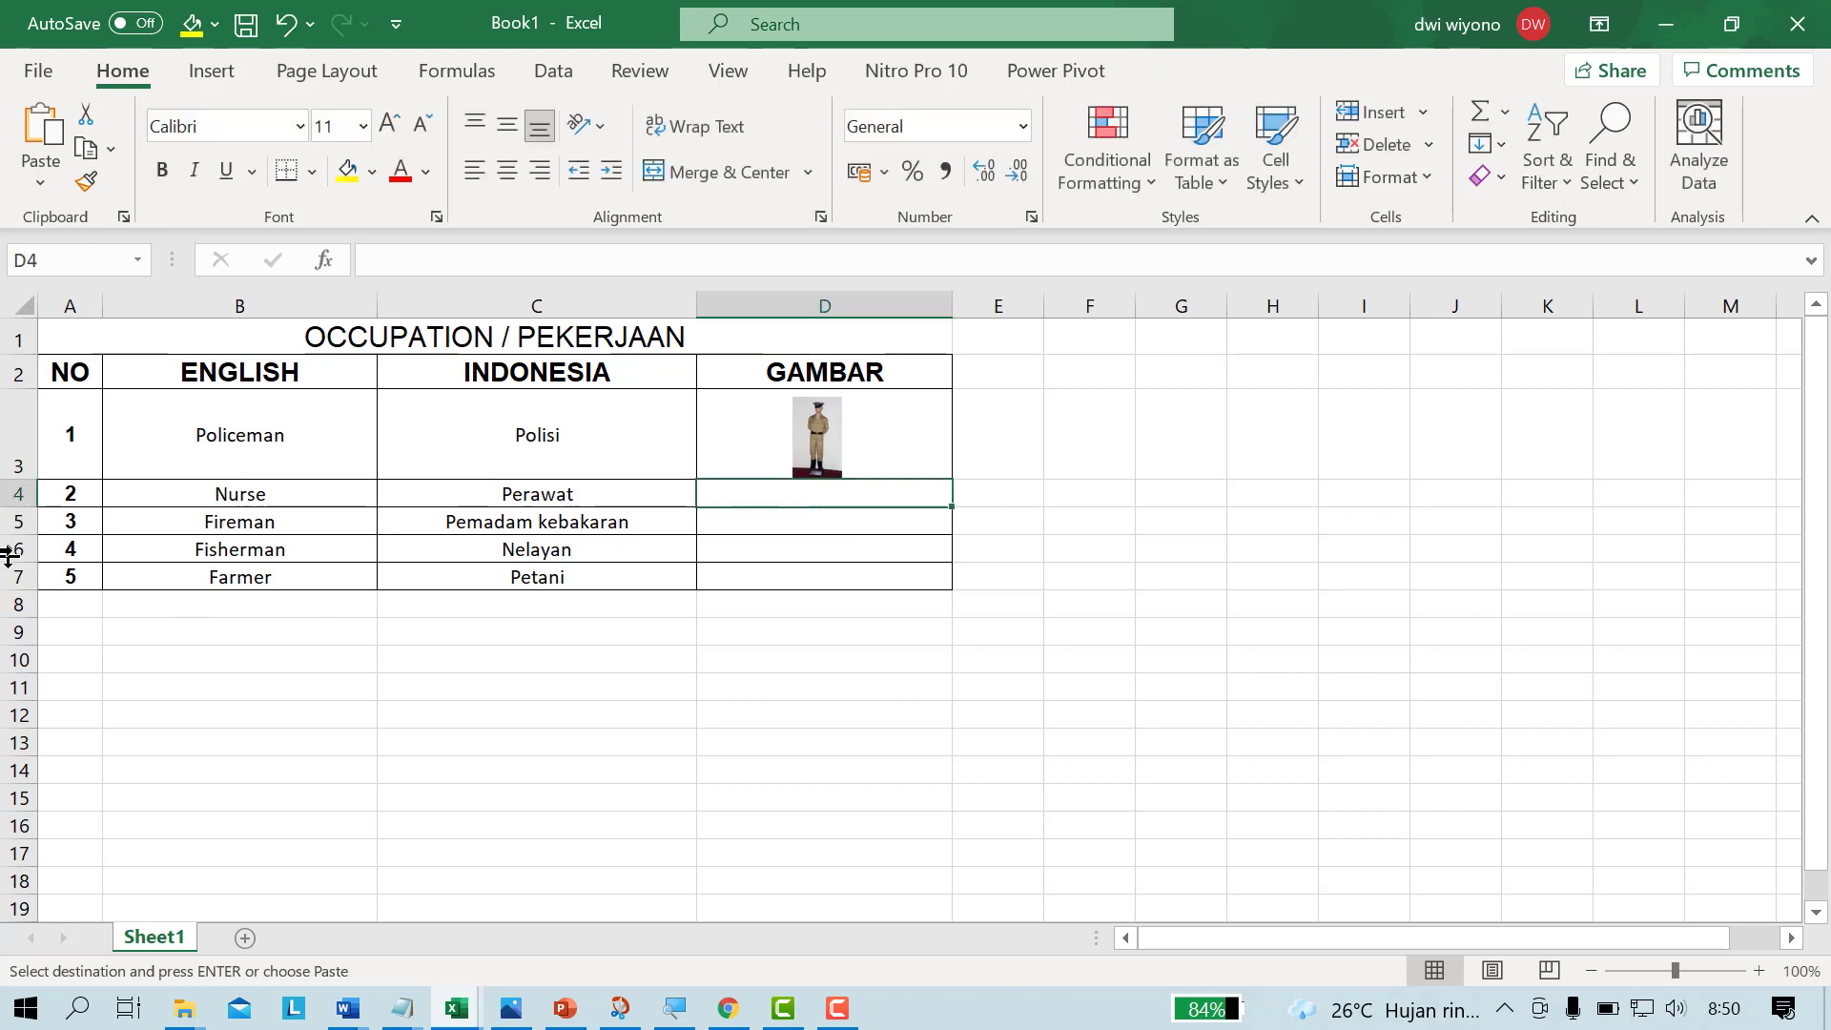
{"action": "left_click_drag", "start_coordinate": [21, 505], "coordinate": [10, 575]}
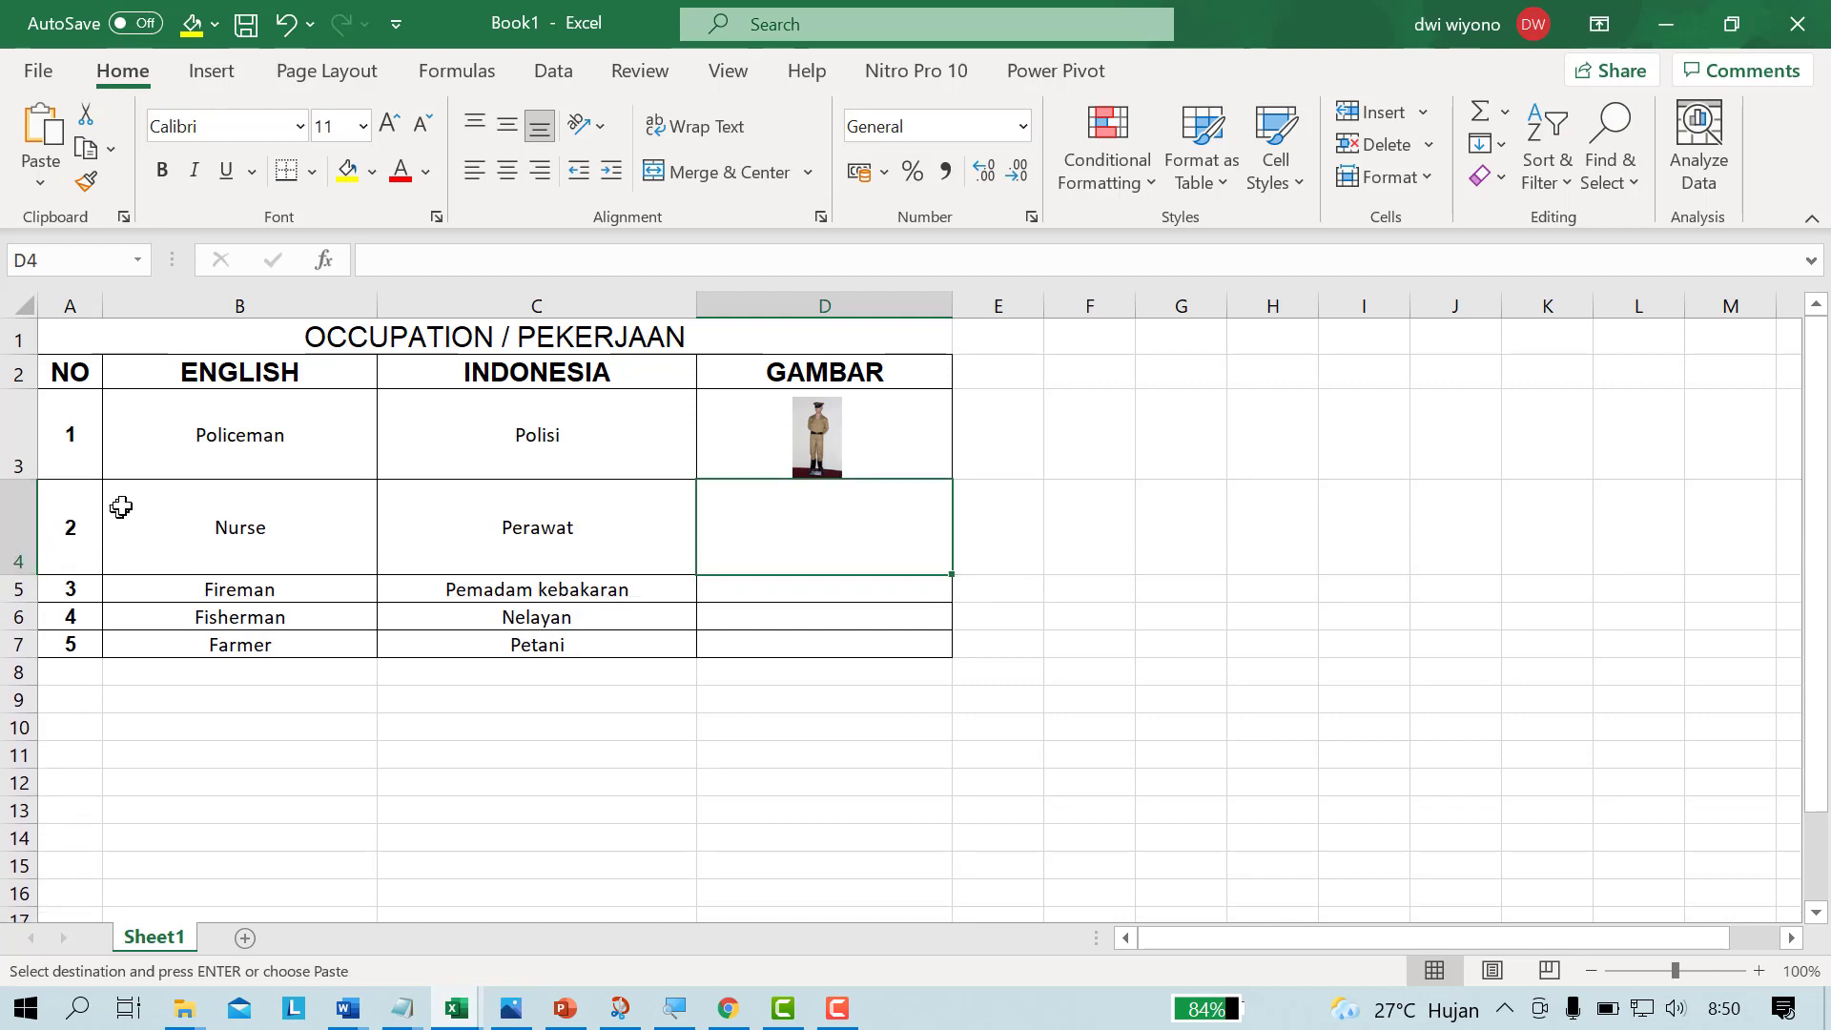
Step: Start inserting a picture from this device into cell D4 and browse to the DATA (D:) drive
{"action": "left_click", "coordinate": [209, 77]}
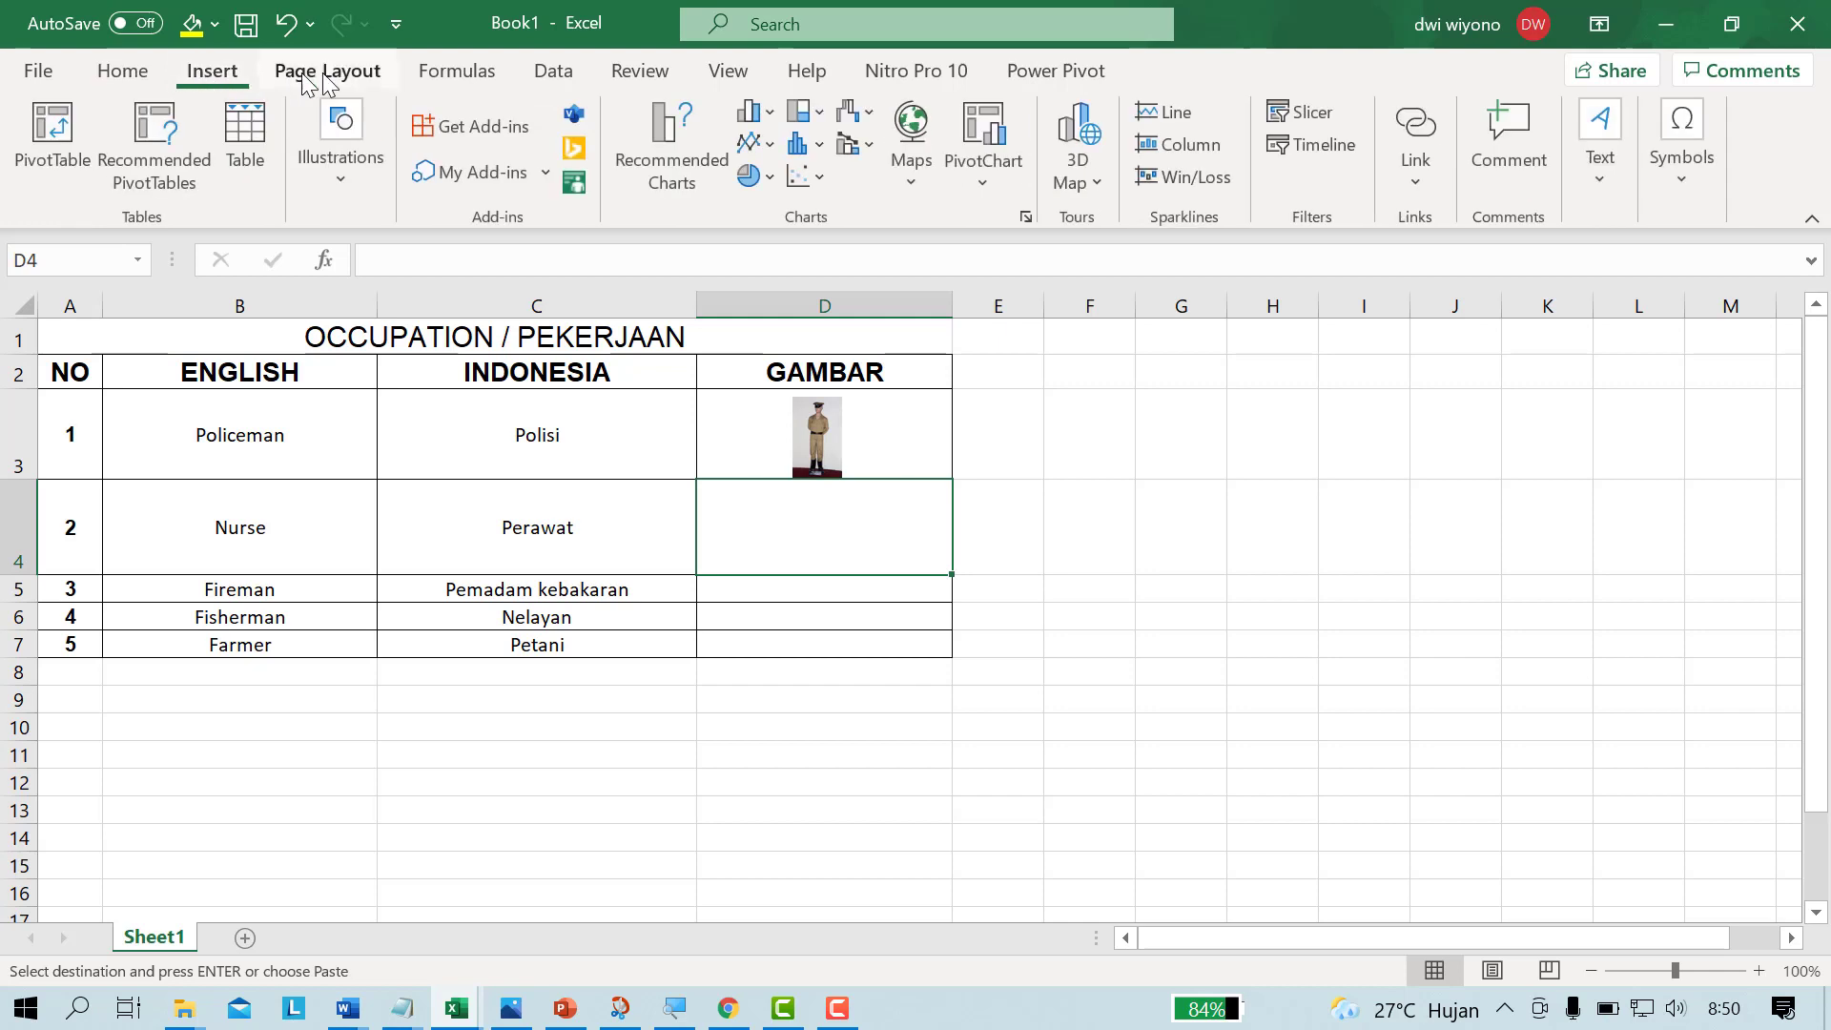
{"action": "left_click", "coordinate": [343, 175]}
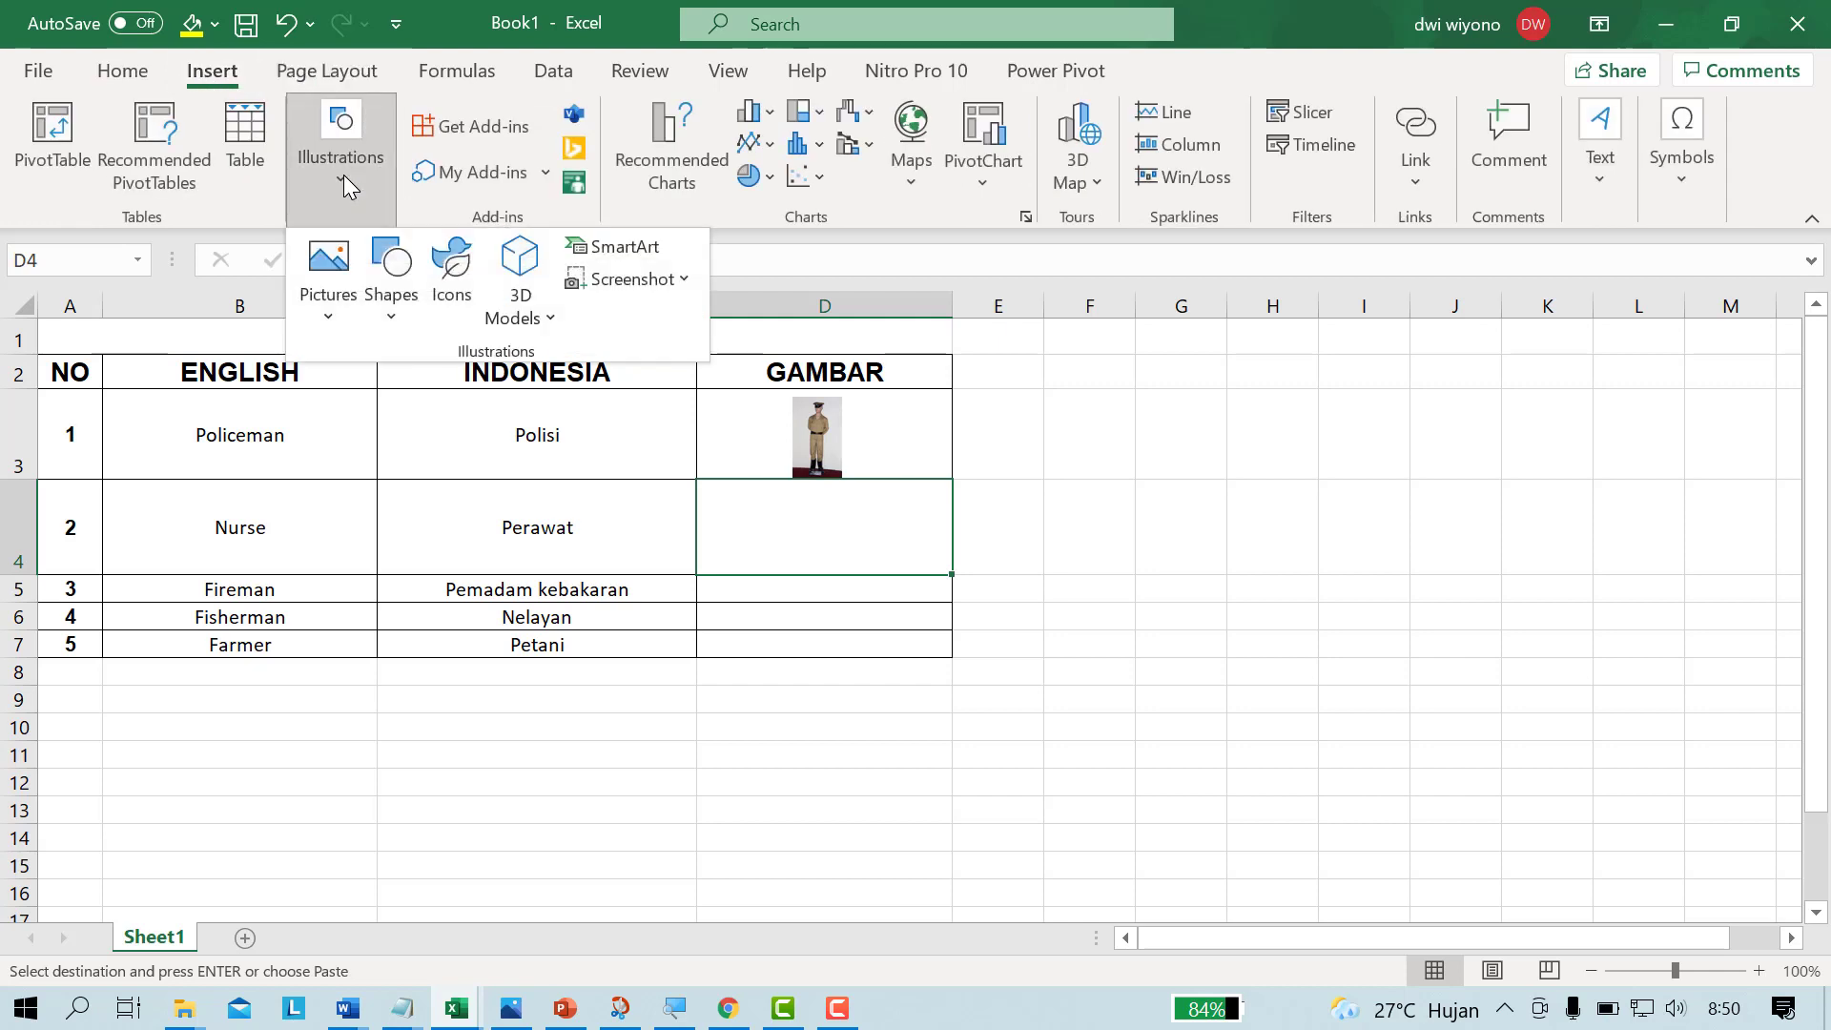
{"action": "left_click", "coordinate": [328, 318]}
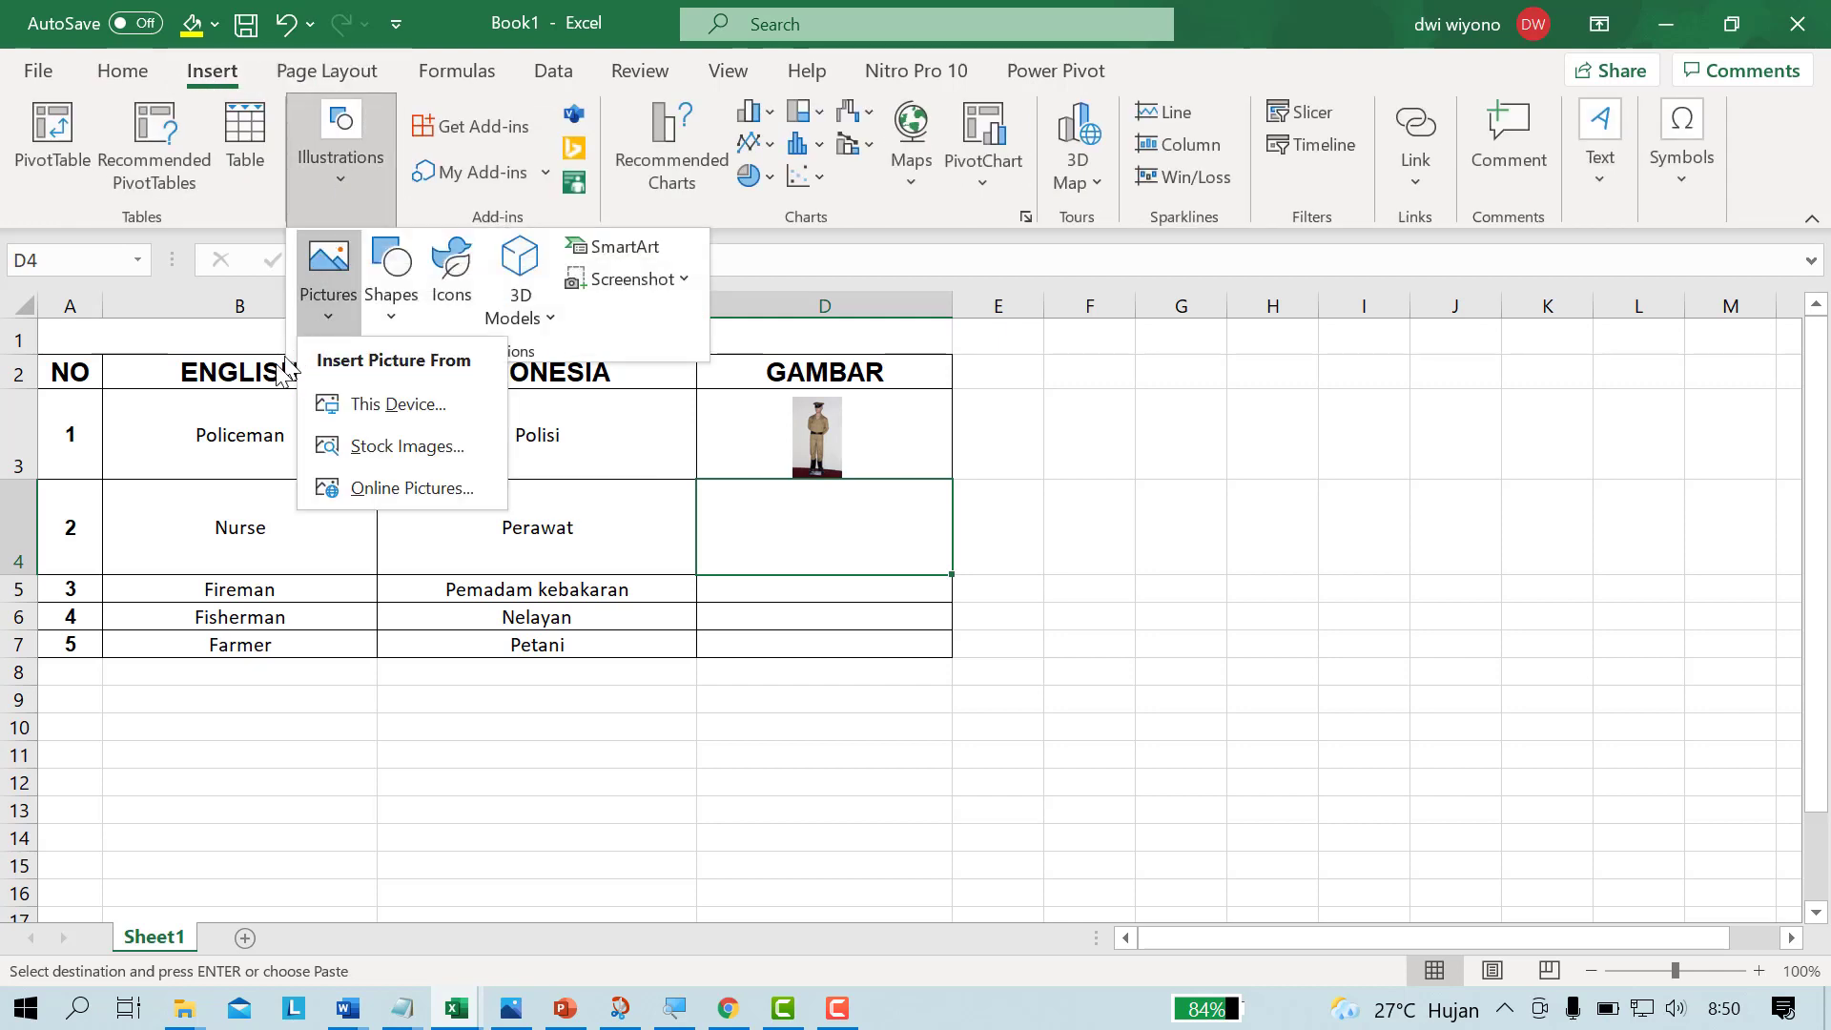
{"action": "left_click", "coordinate": [400, 408]}
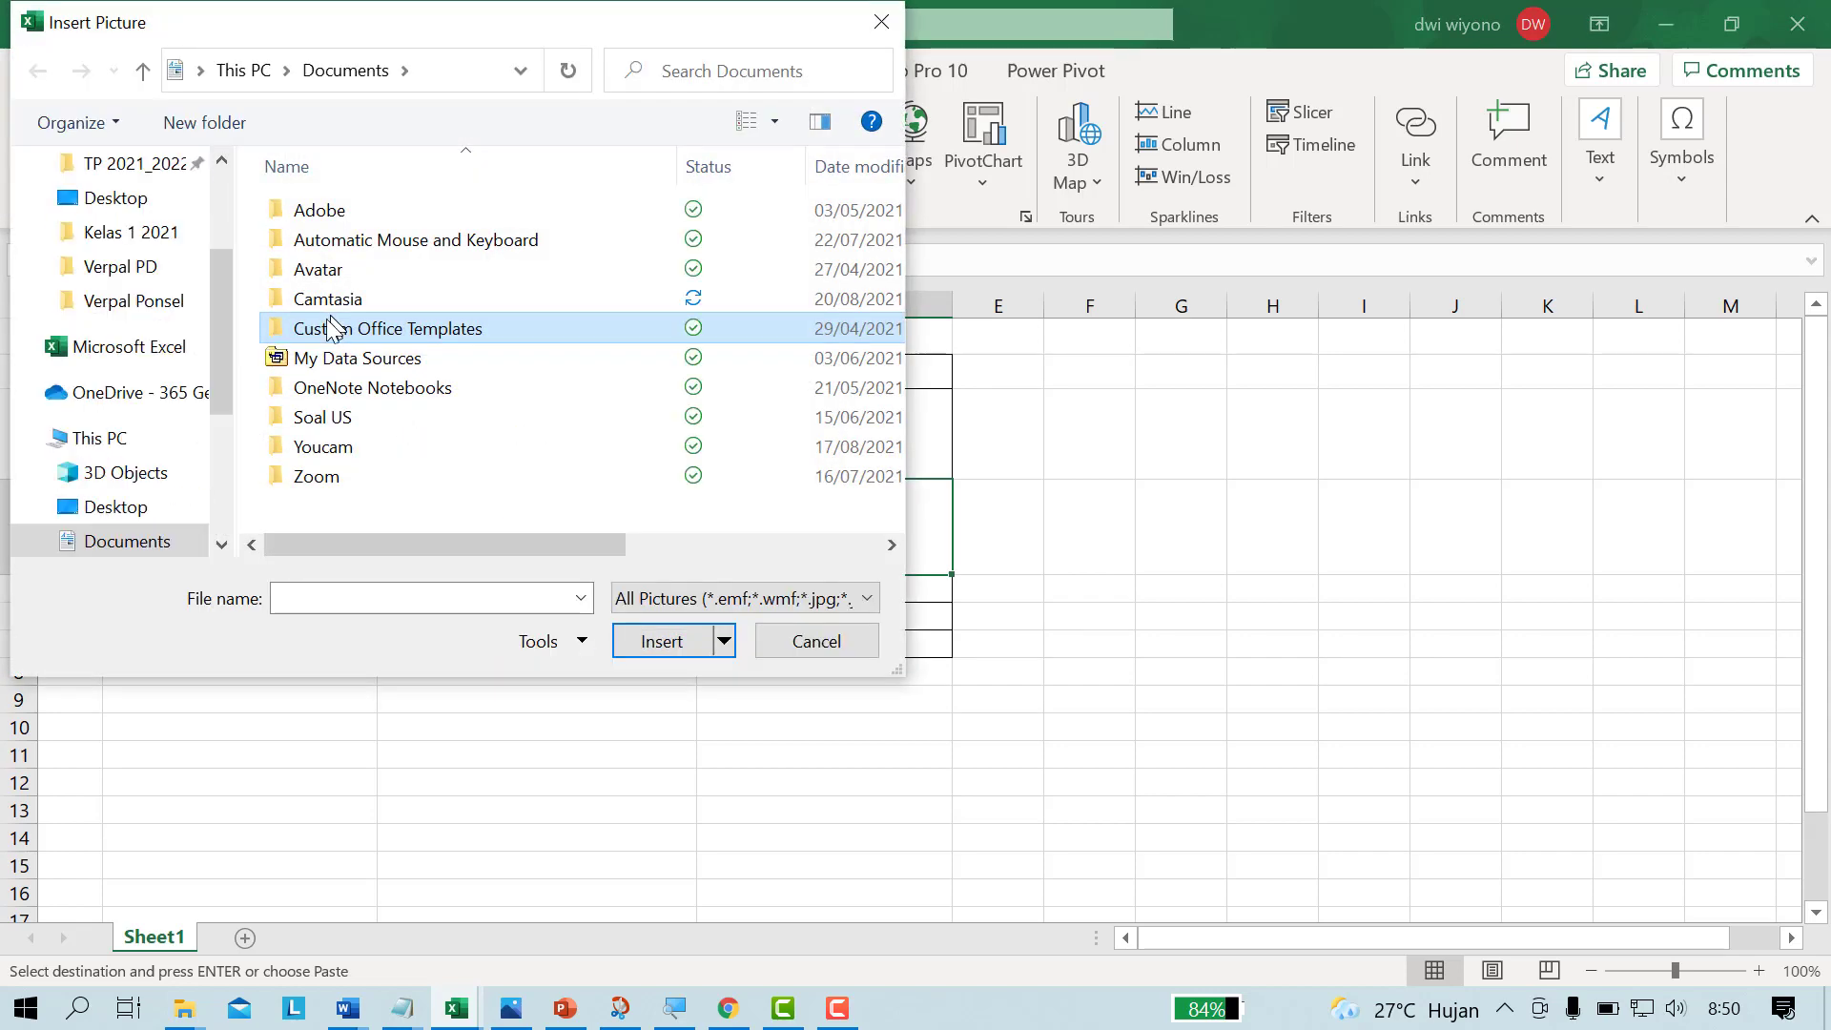
{"action": "left_click_drag", "start_coordinate": [453, 33], "coordinate": [604, 34]}
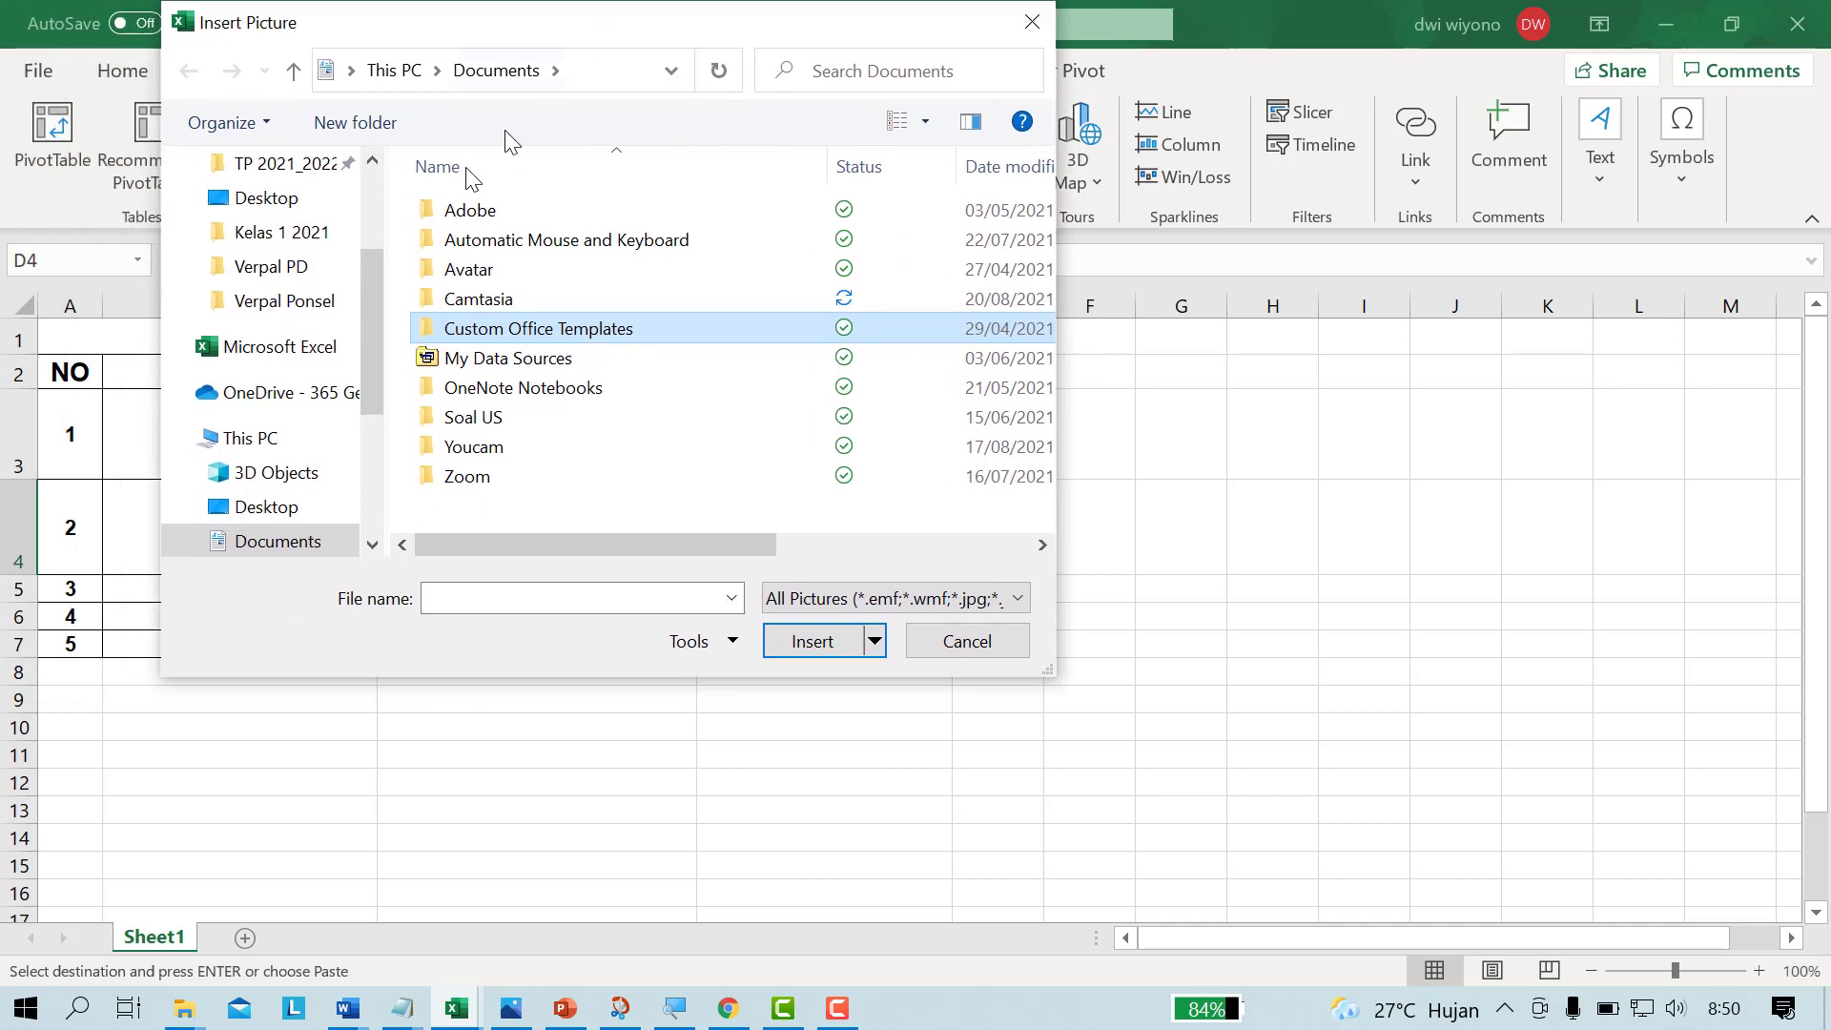
{"action": "left_click_drag", "start_coordinate": [360, 339], "coordinate": [329, 488]}
{"action": "left_click", "coordinate": [293, 446]}
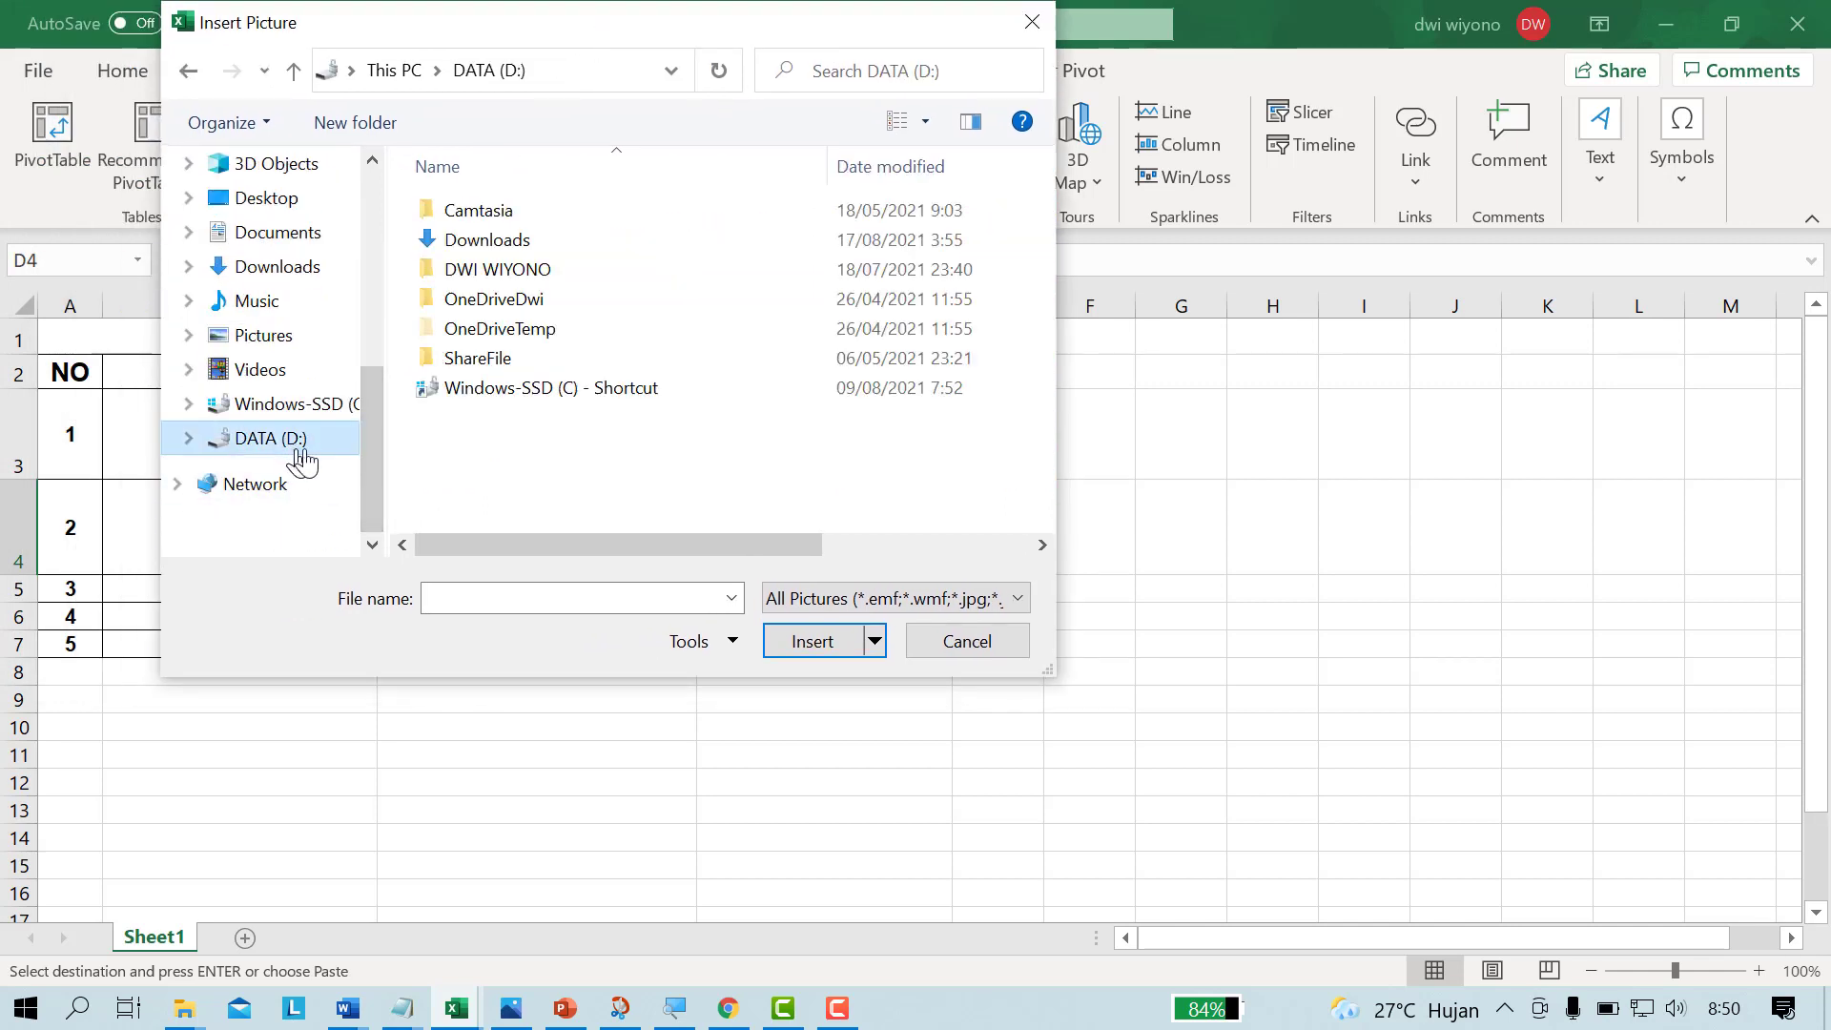
Step: Open the Gambar berbagai pekerjaan folder, inside File Gambar in the owner's personal folder on drive D
{"action": "left_click", "coordinate": [519, 270]}
{"action": "double_click", "coordinate": [520, 270]}
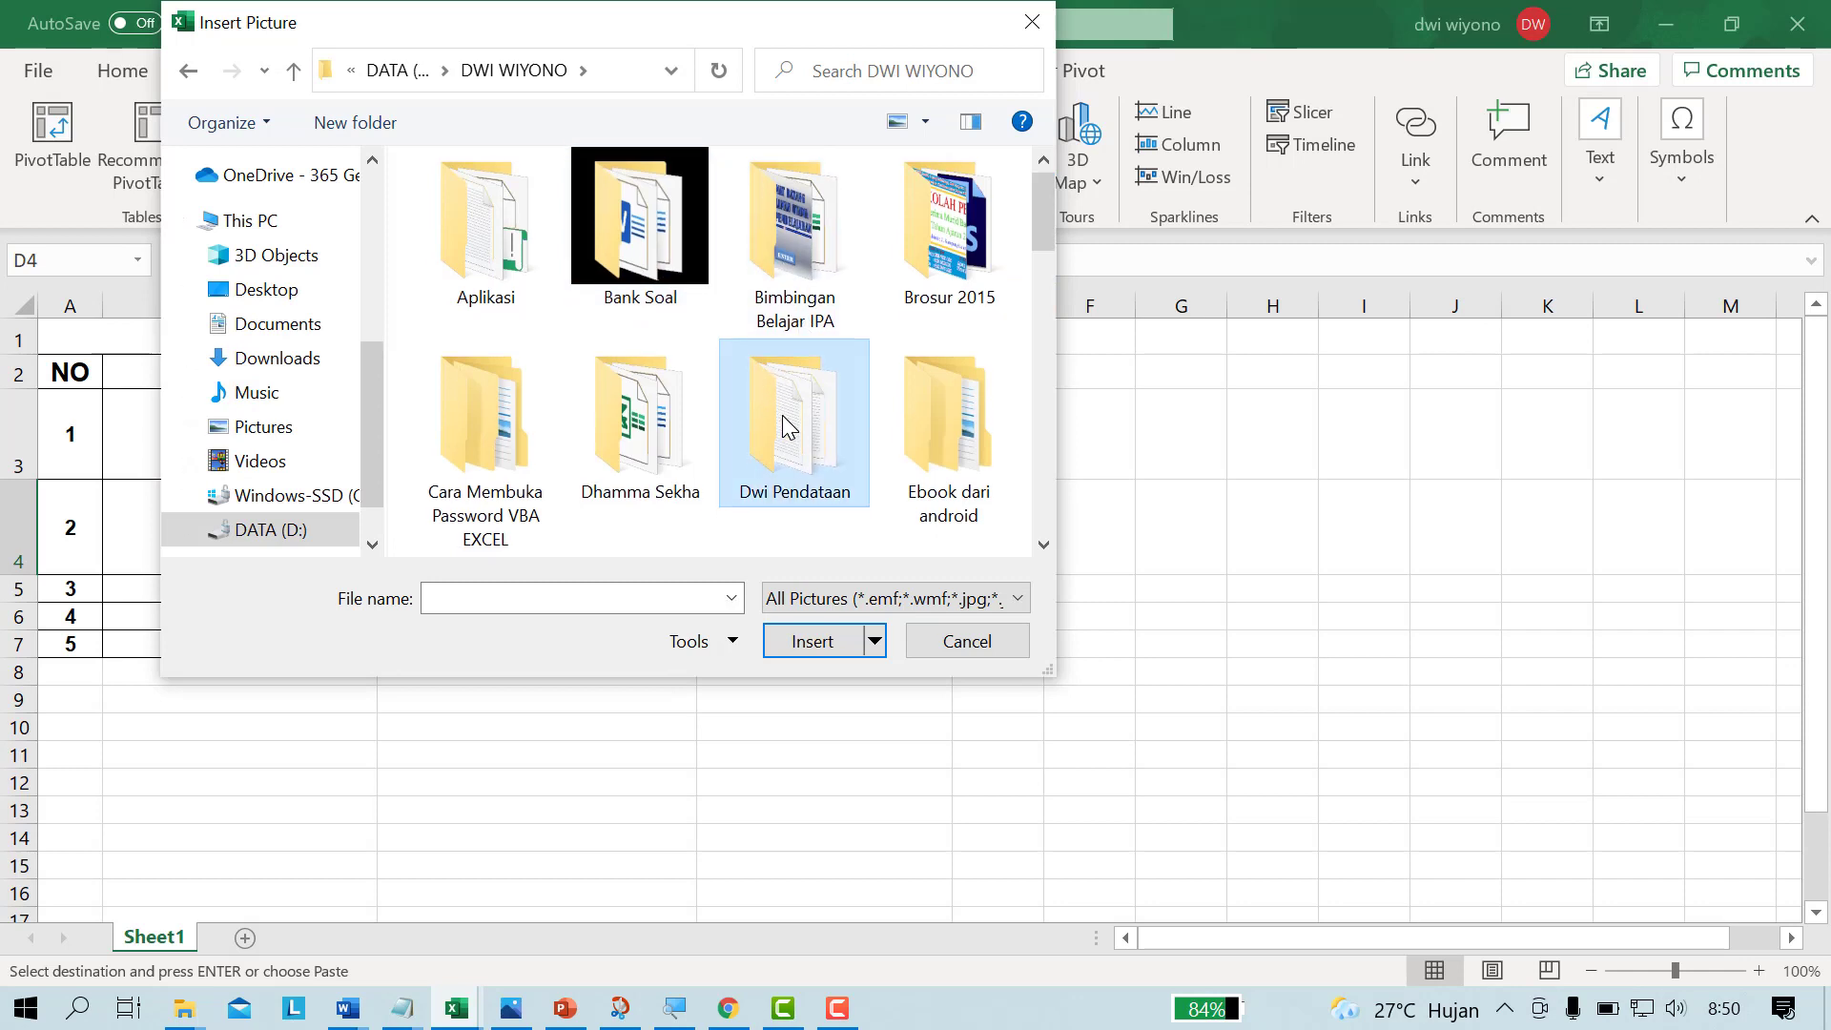
{"action": "scroll", "coordinate": [789, 426], "scroll_direction": "down", "scroll_amount": 3}
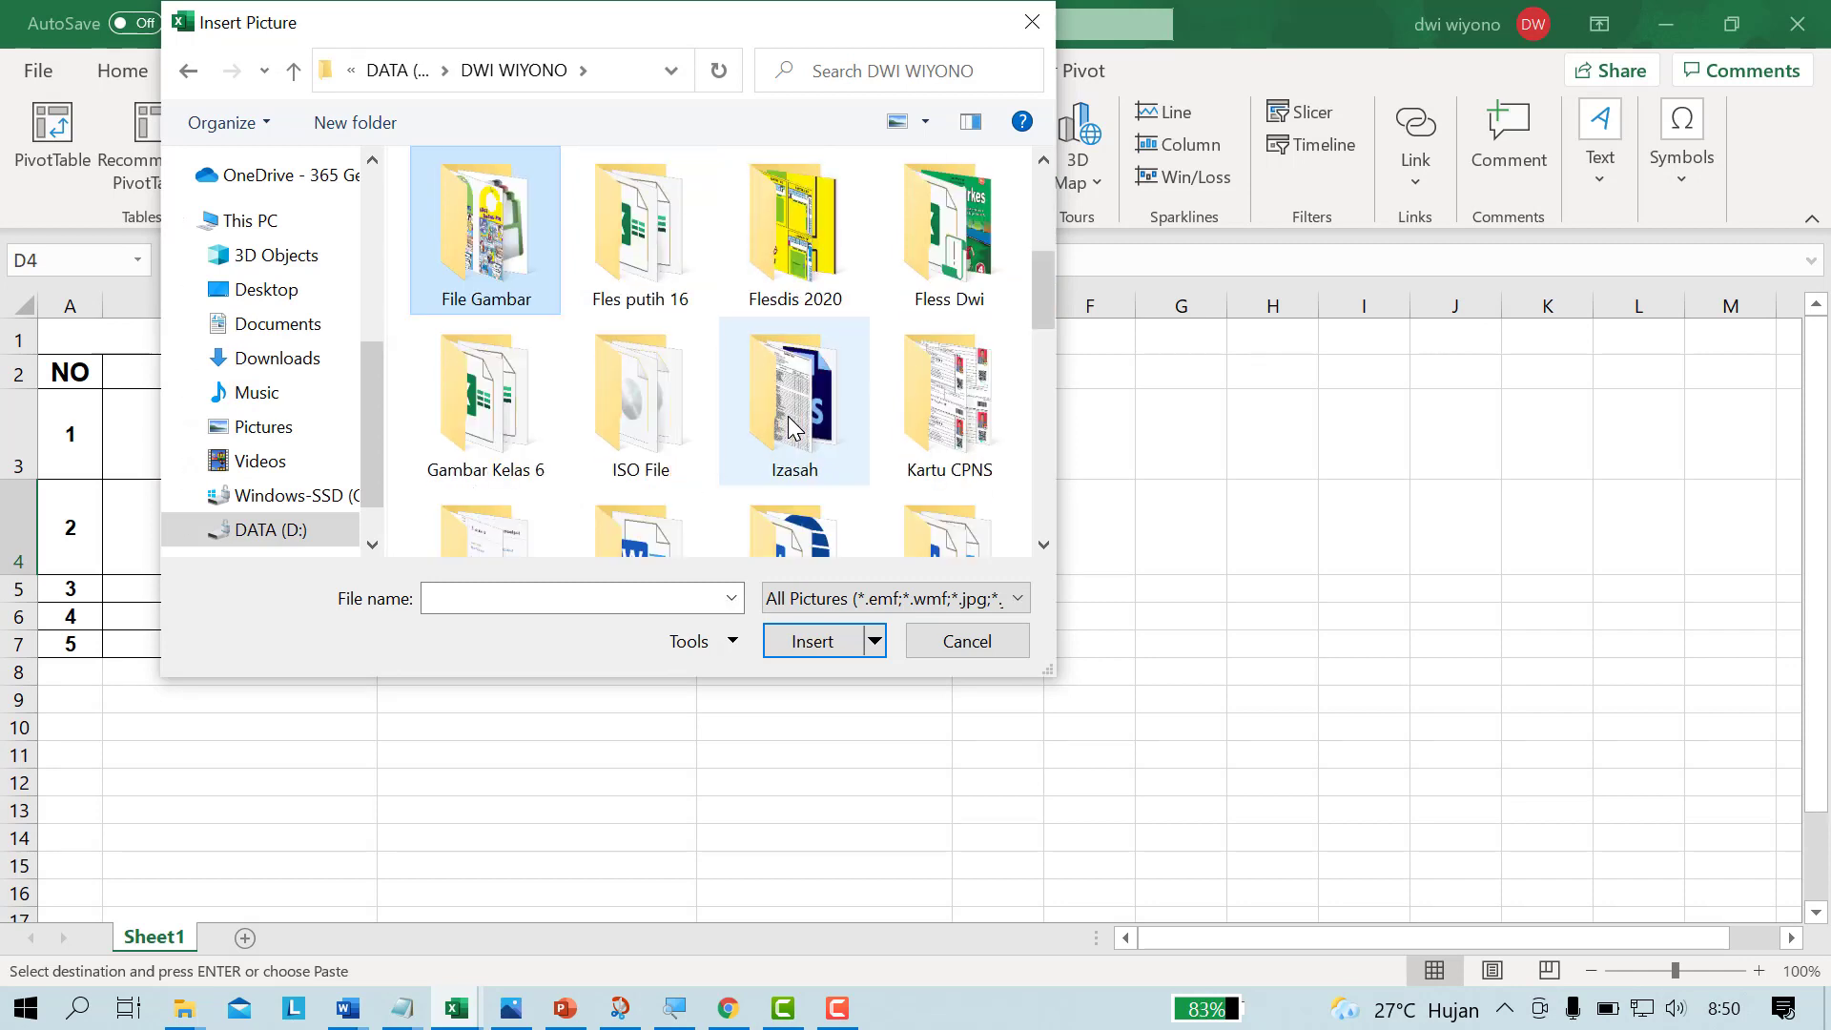
{"action": "double_click", "coordinate": [519, 234]}
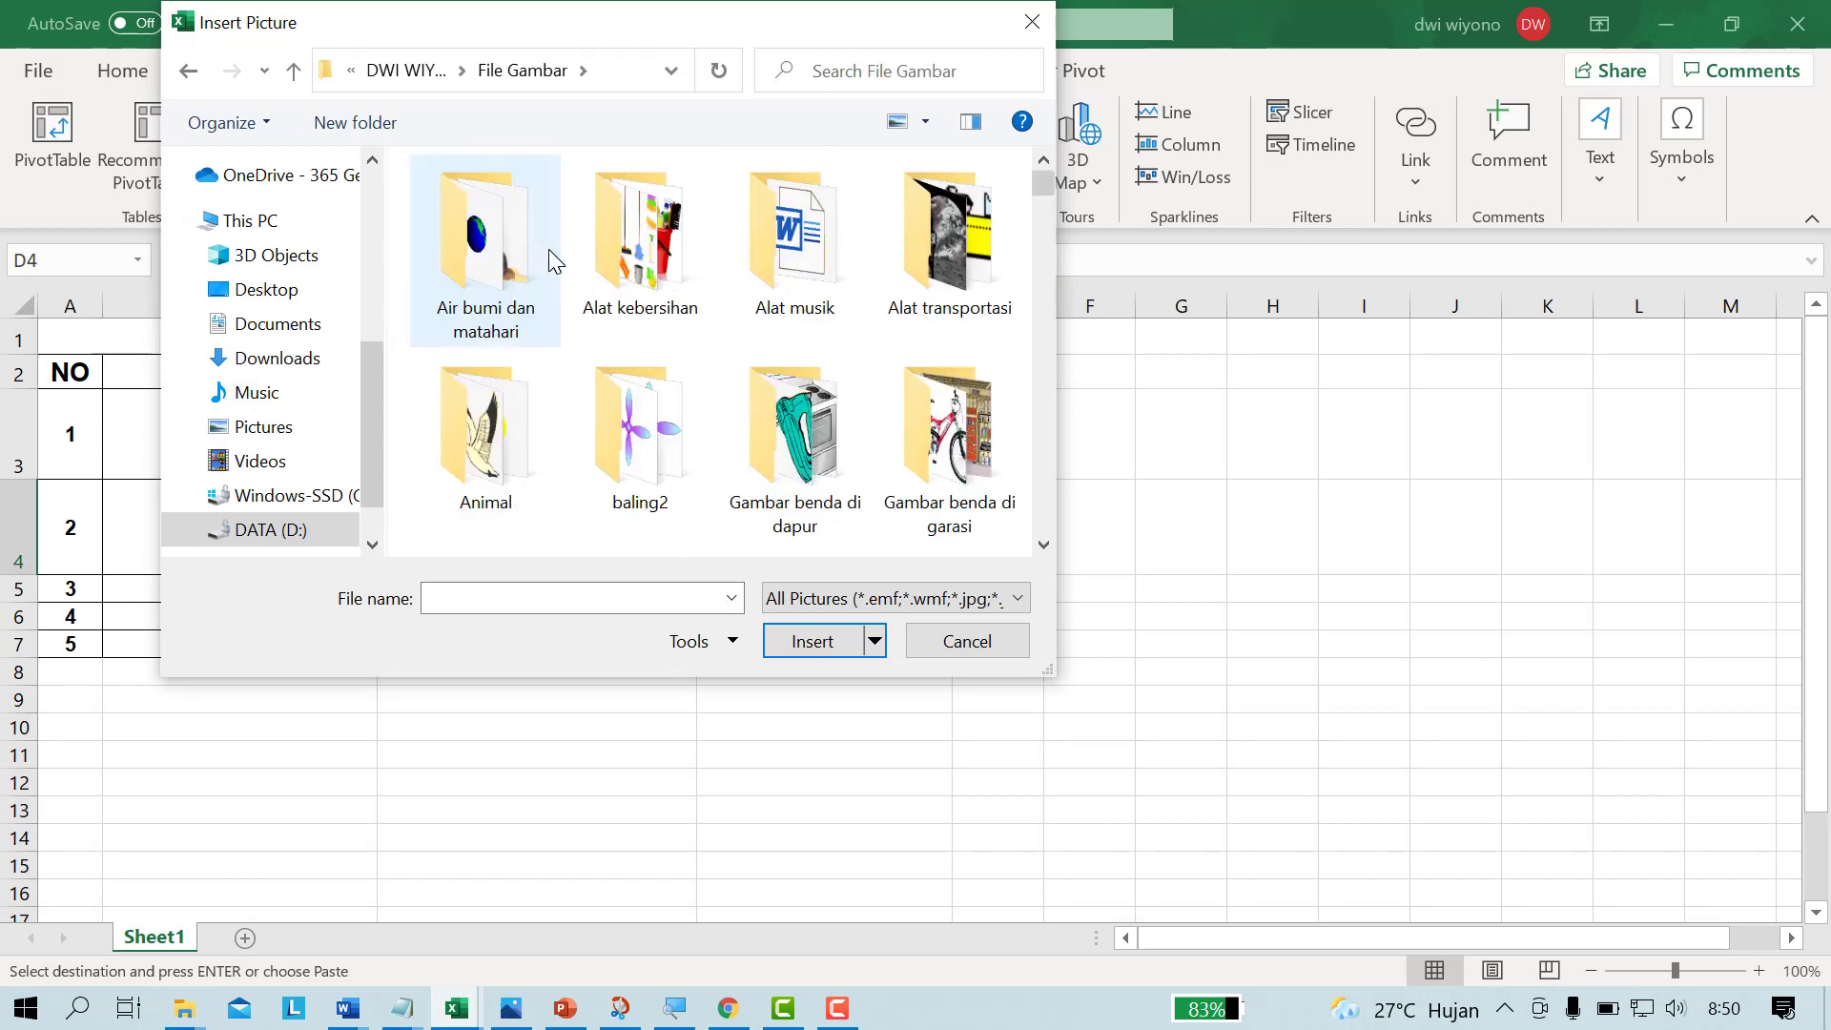
{"action": "left_click", "coordinate": [1043, 544]}
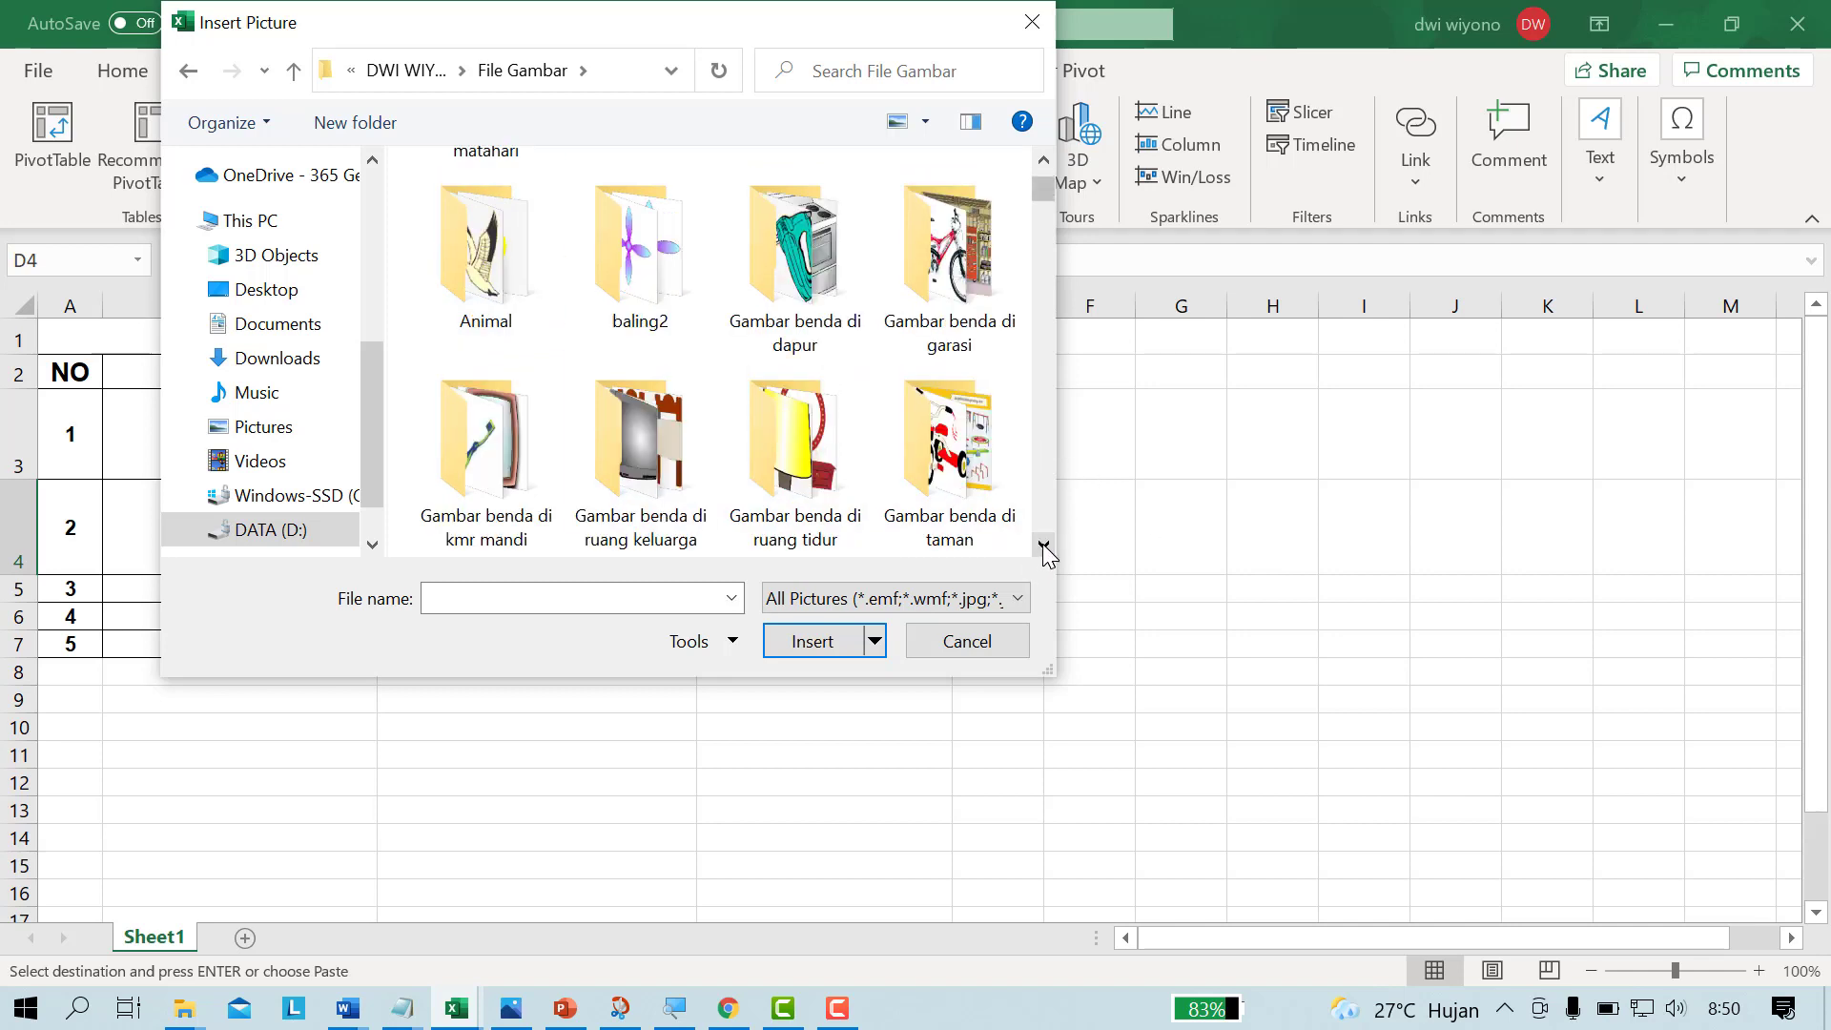
{"action": "left_click", "coordinate": [1043, 543]}
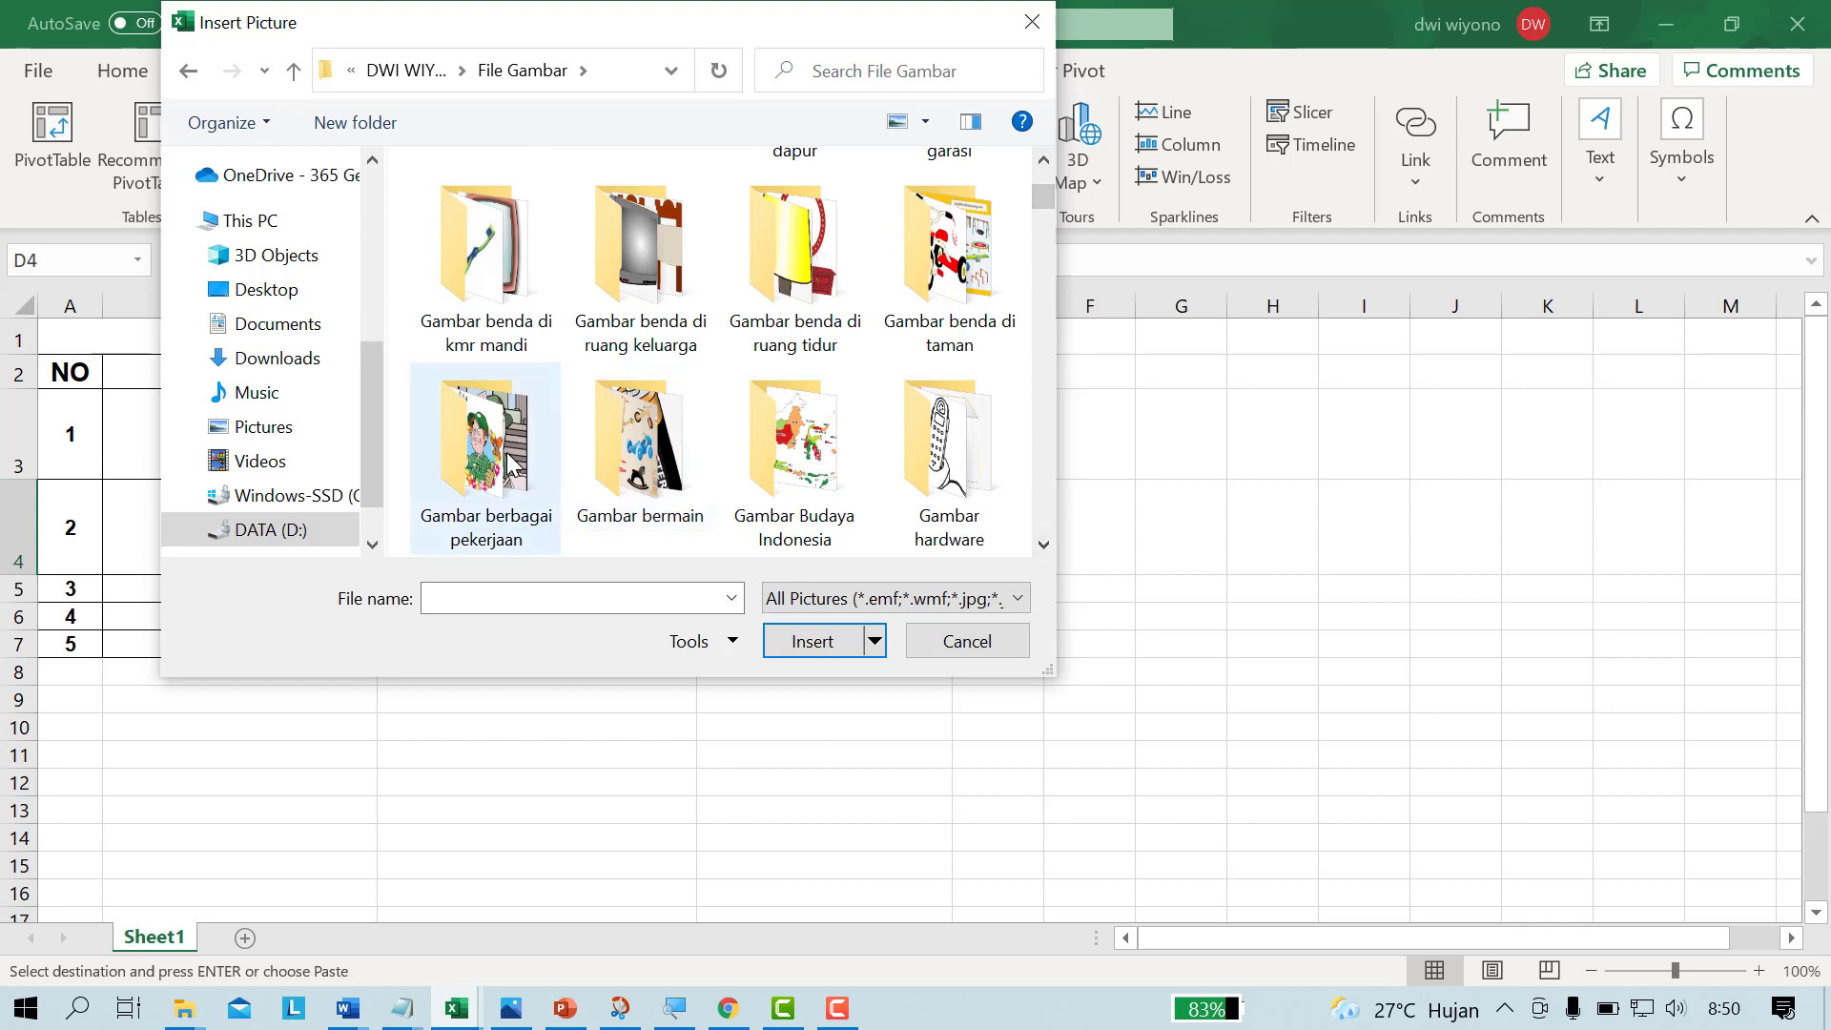
{"action": "left_click", "coordinate": [461, 479]}
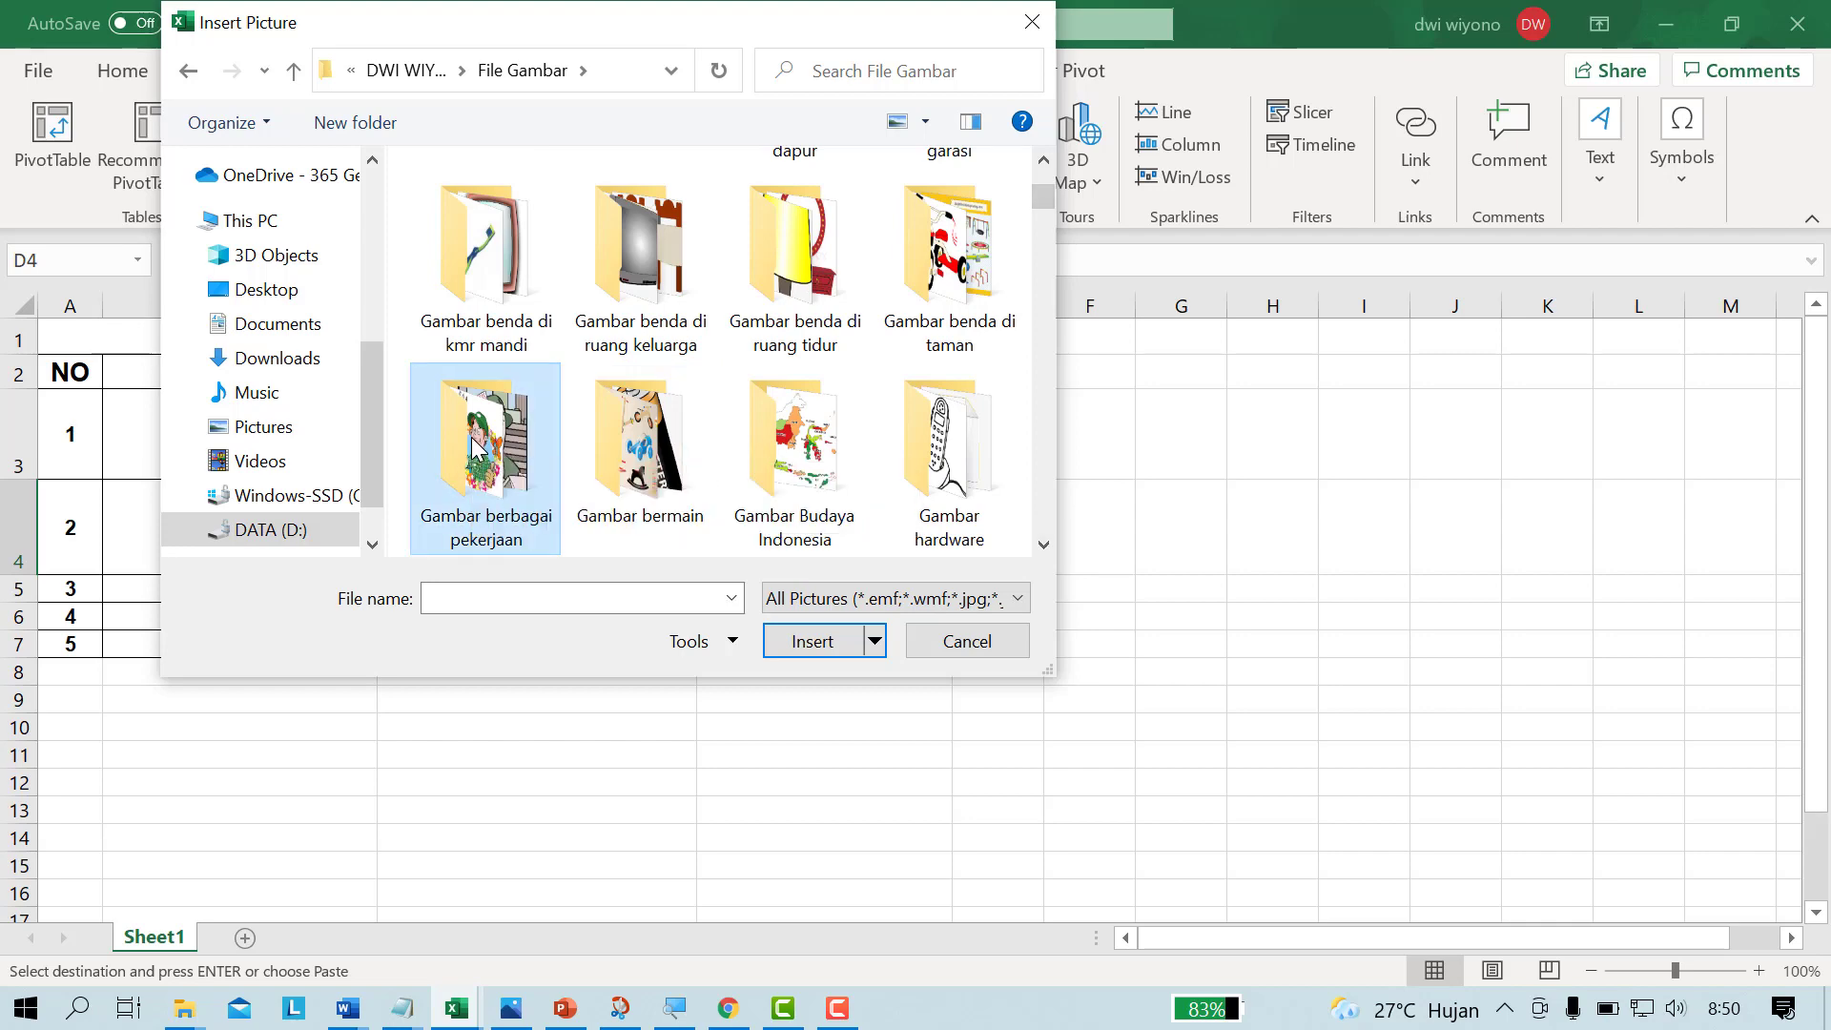
{"action": "double_click", "coordinate": [473, 449]}
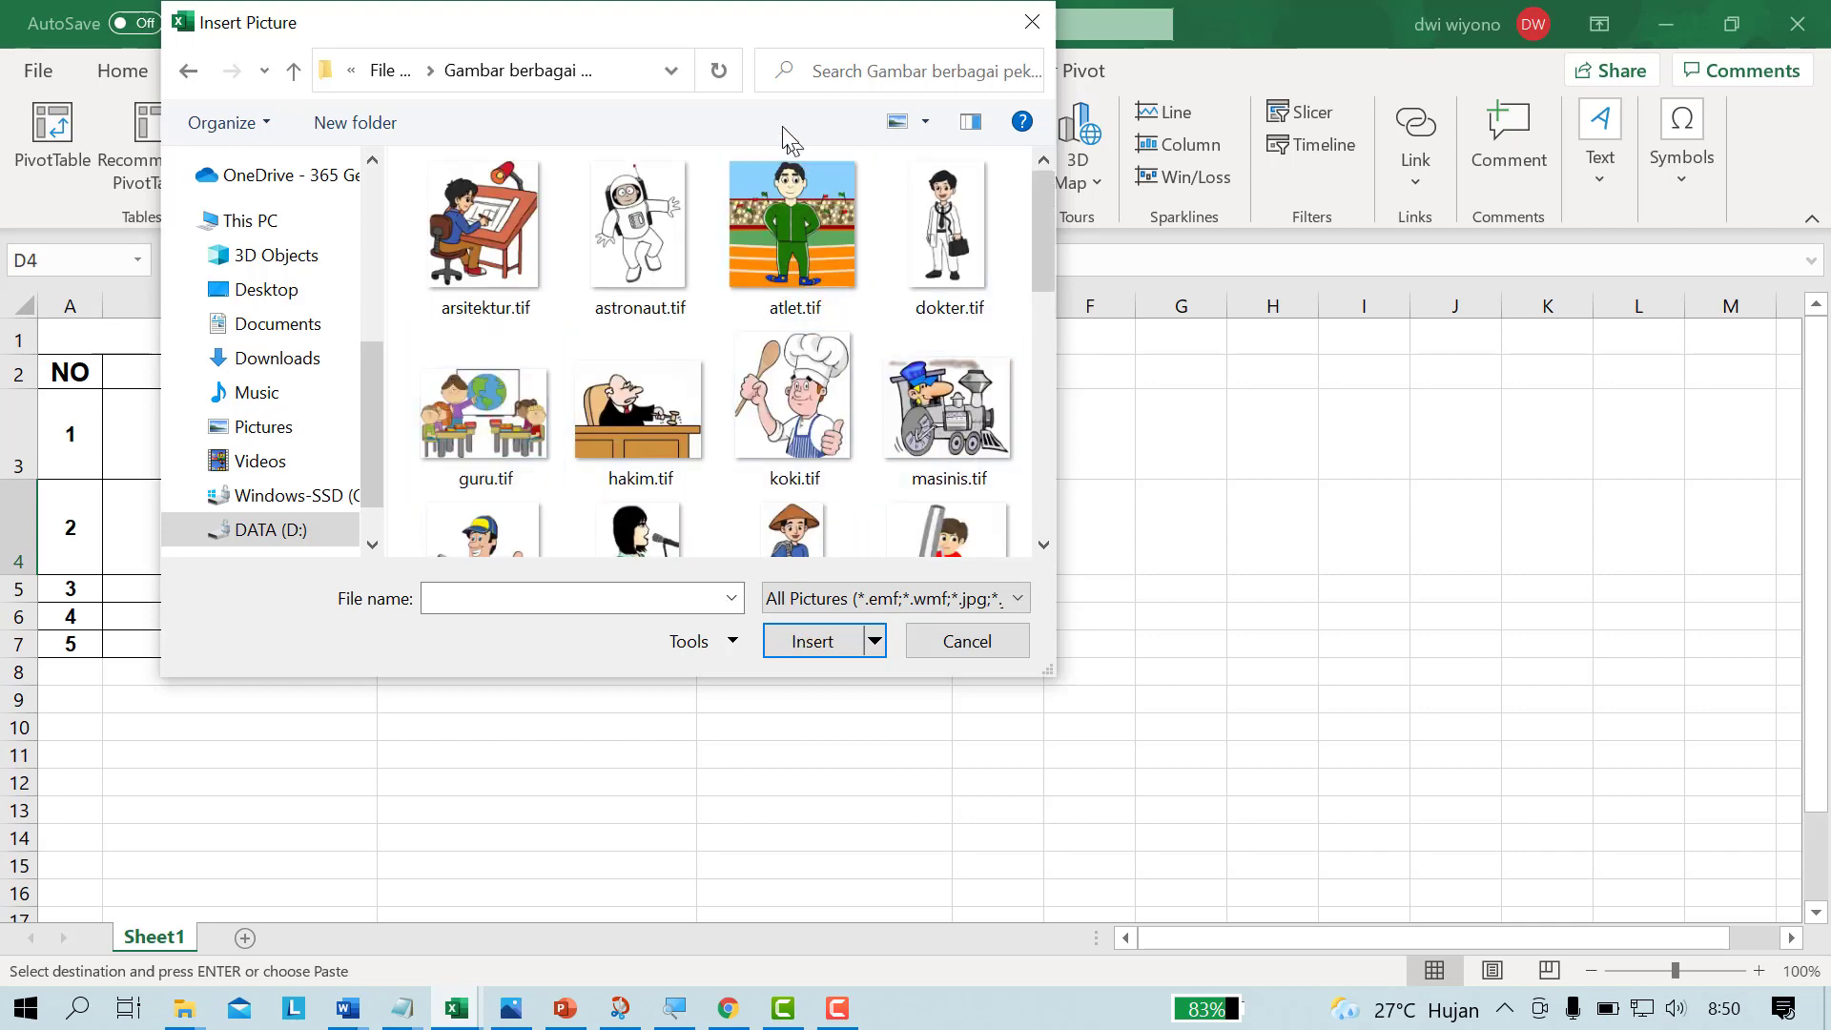
{"action": "left_click_drag", "start_coordinate": [671, 42], "coordinate": [1223, 162]}
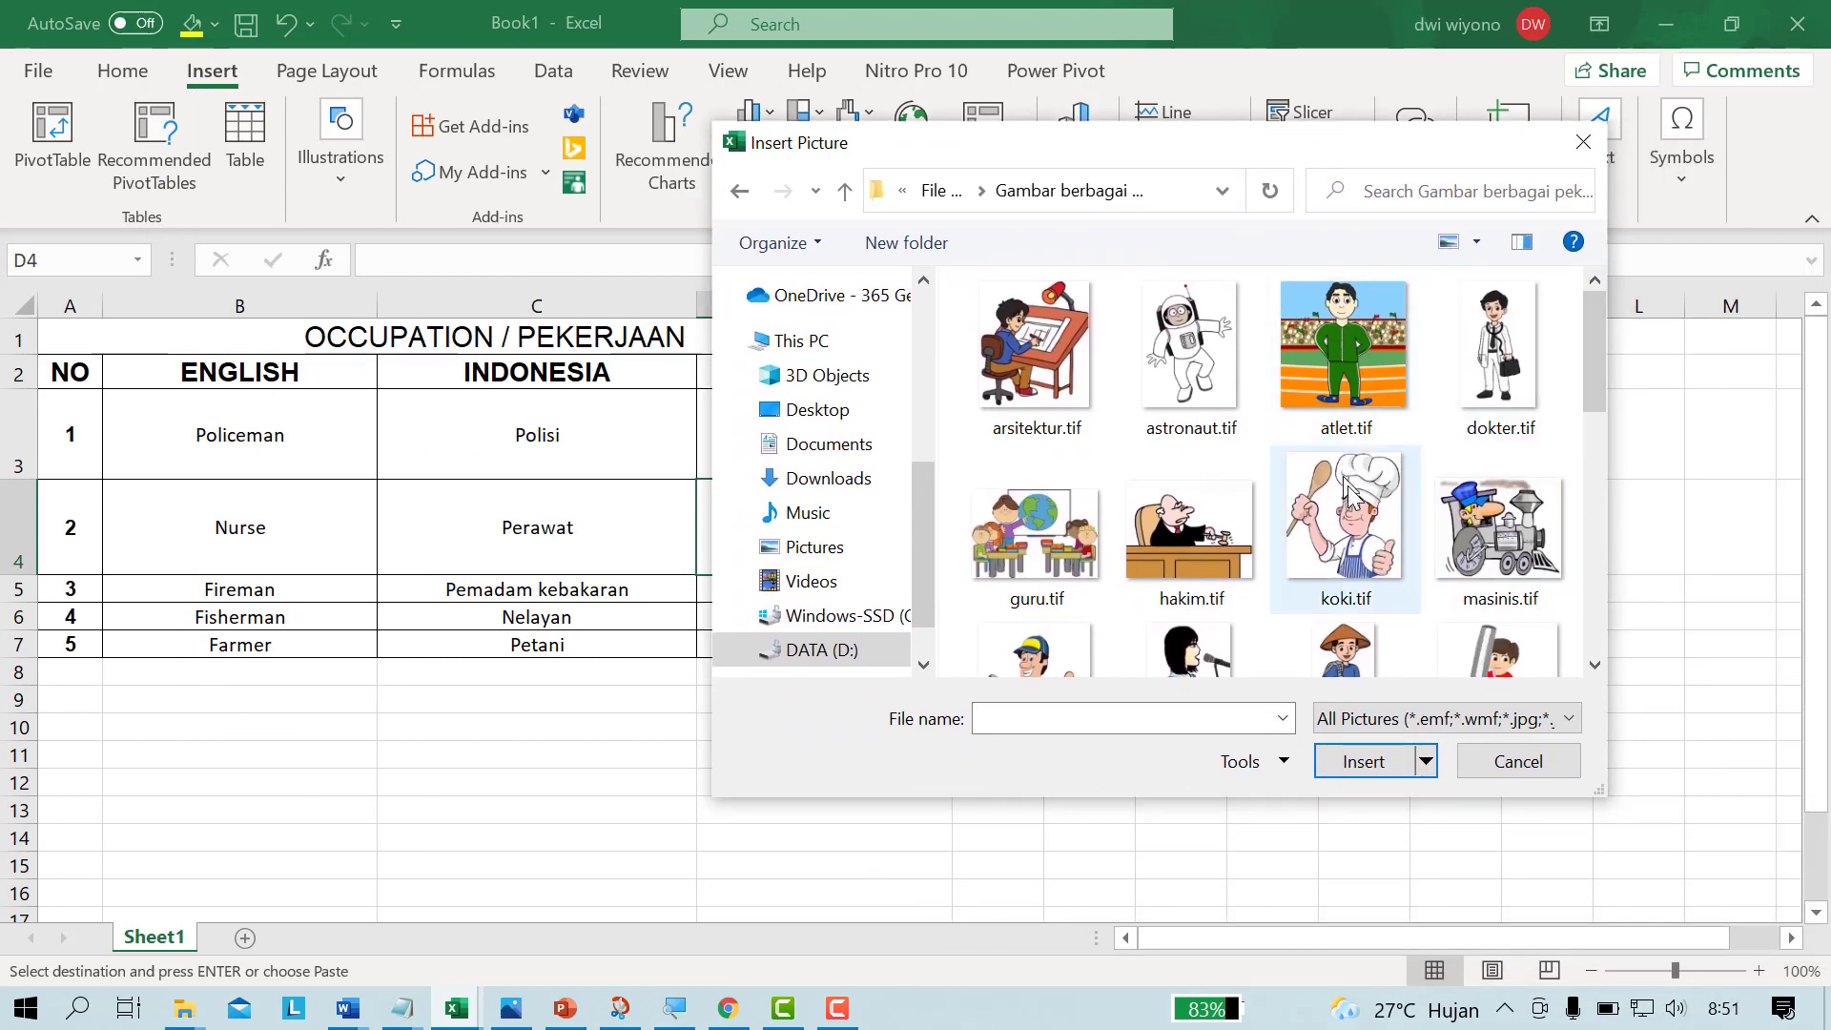
Step: Insert the nurse picture perawat.tif from the Gambar berbagai pekerjaan folder
{"action": "scroll", "coordinate": [1592, 663], "scroll_direction": "down", "scroll_amount": 4}
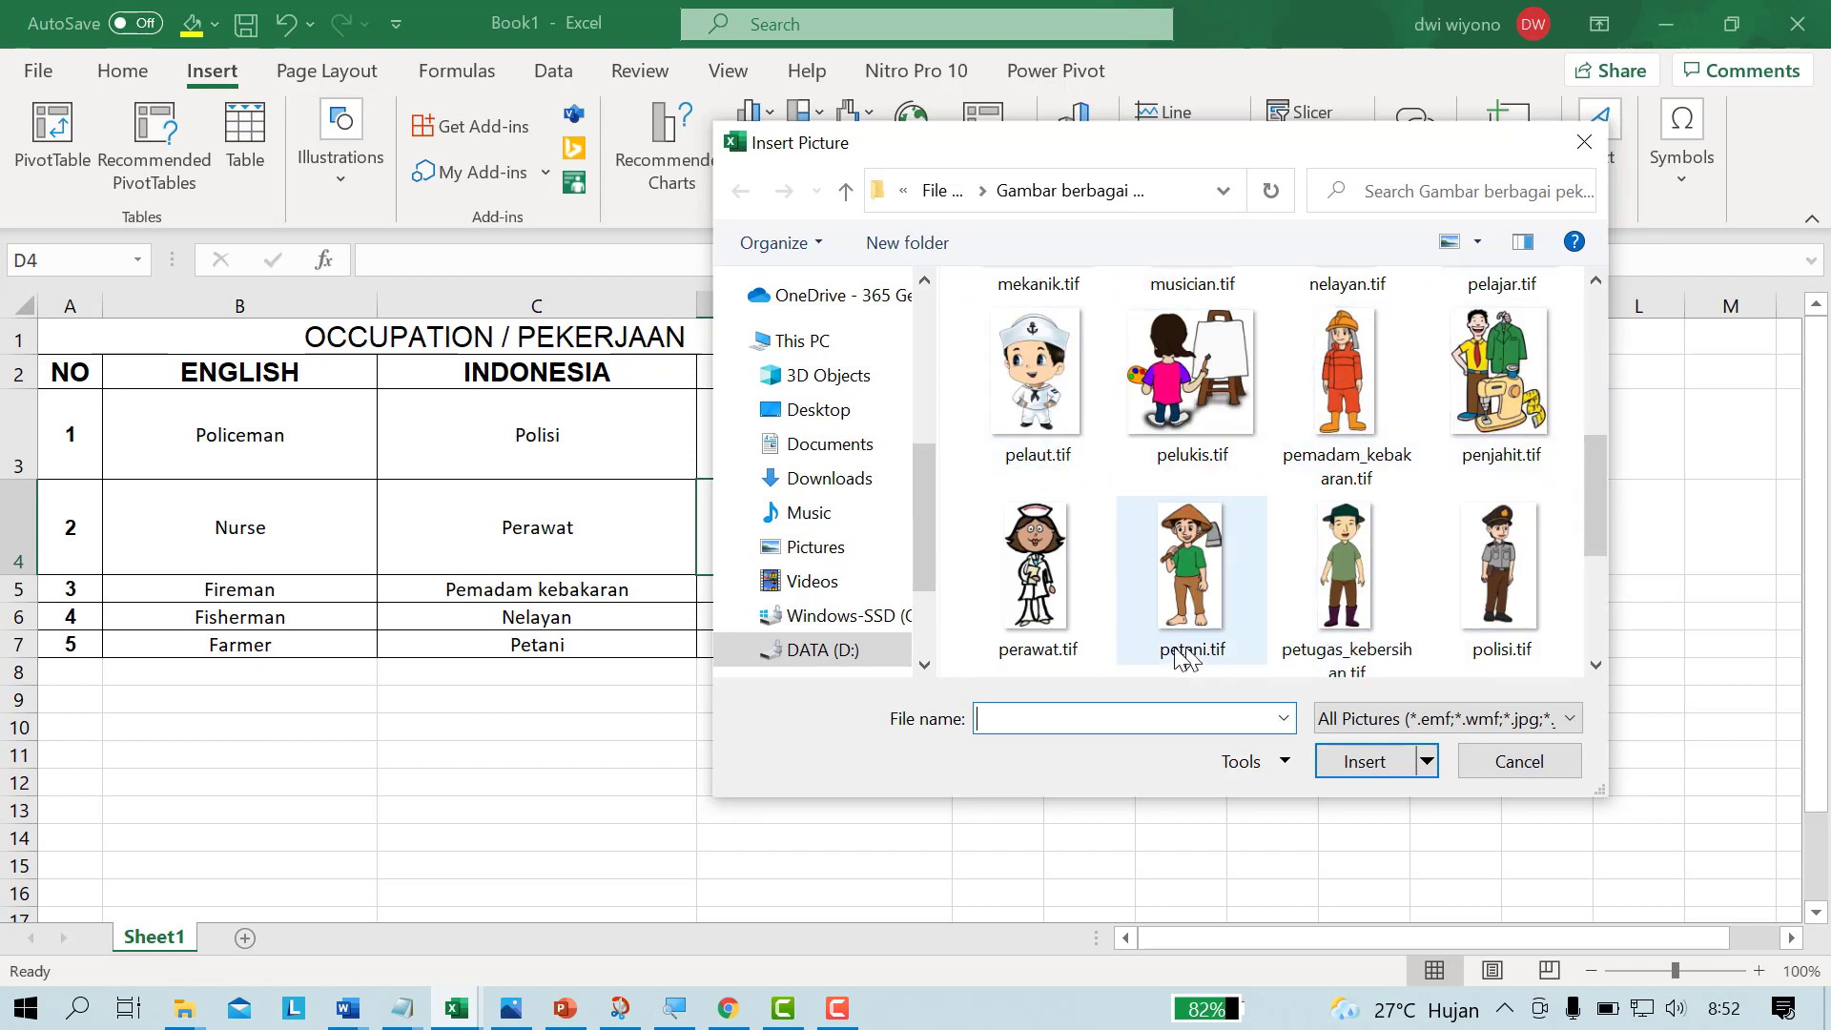
{"action": "left_click", "coordinate": [1049, 572]}
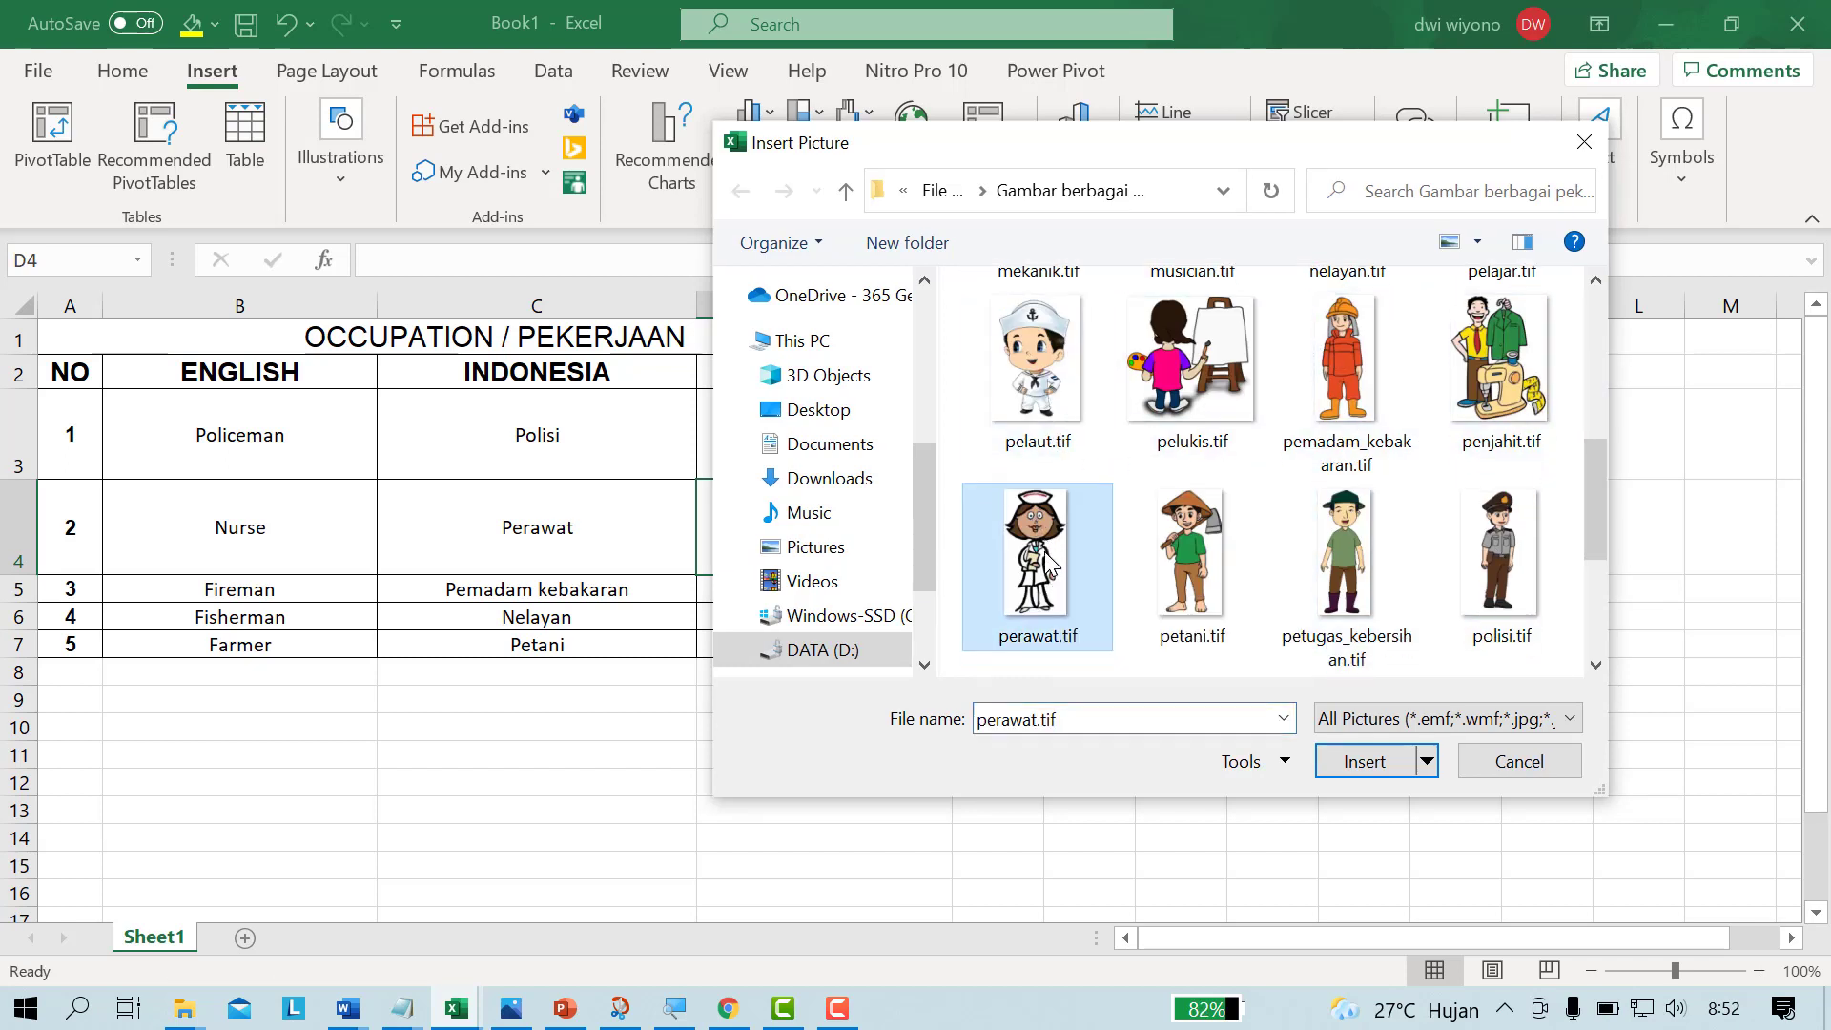
{"action": "left_click", "coordinate": [1365, 763]}
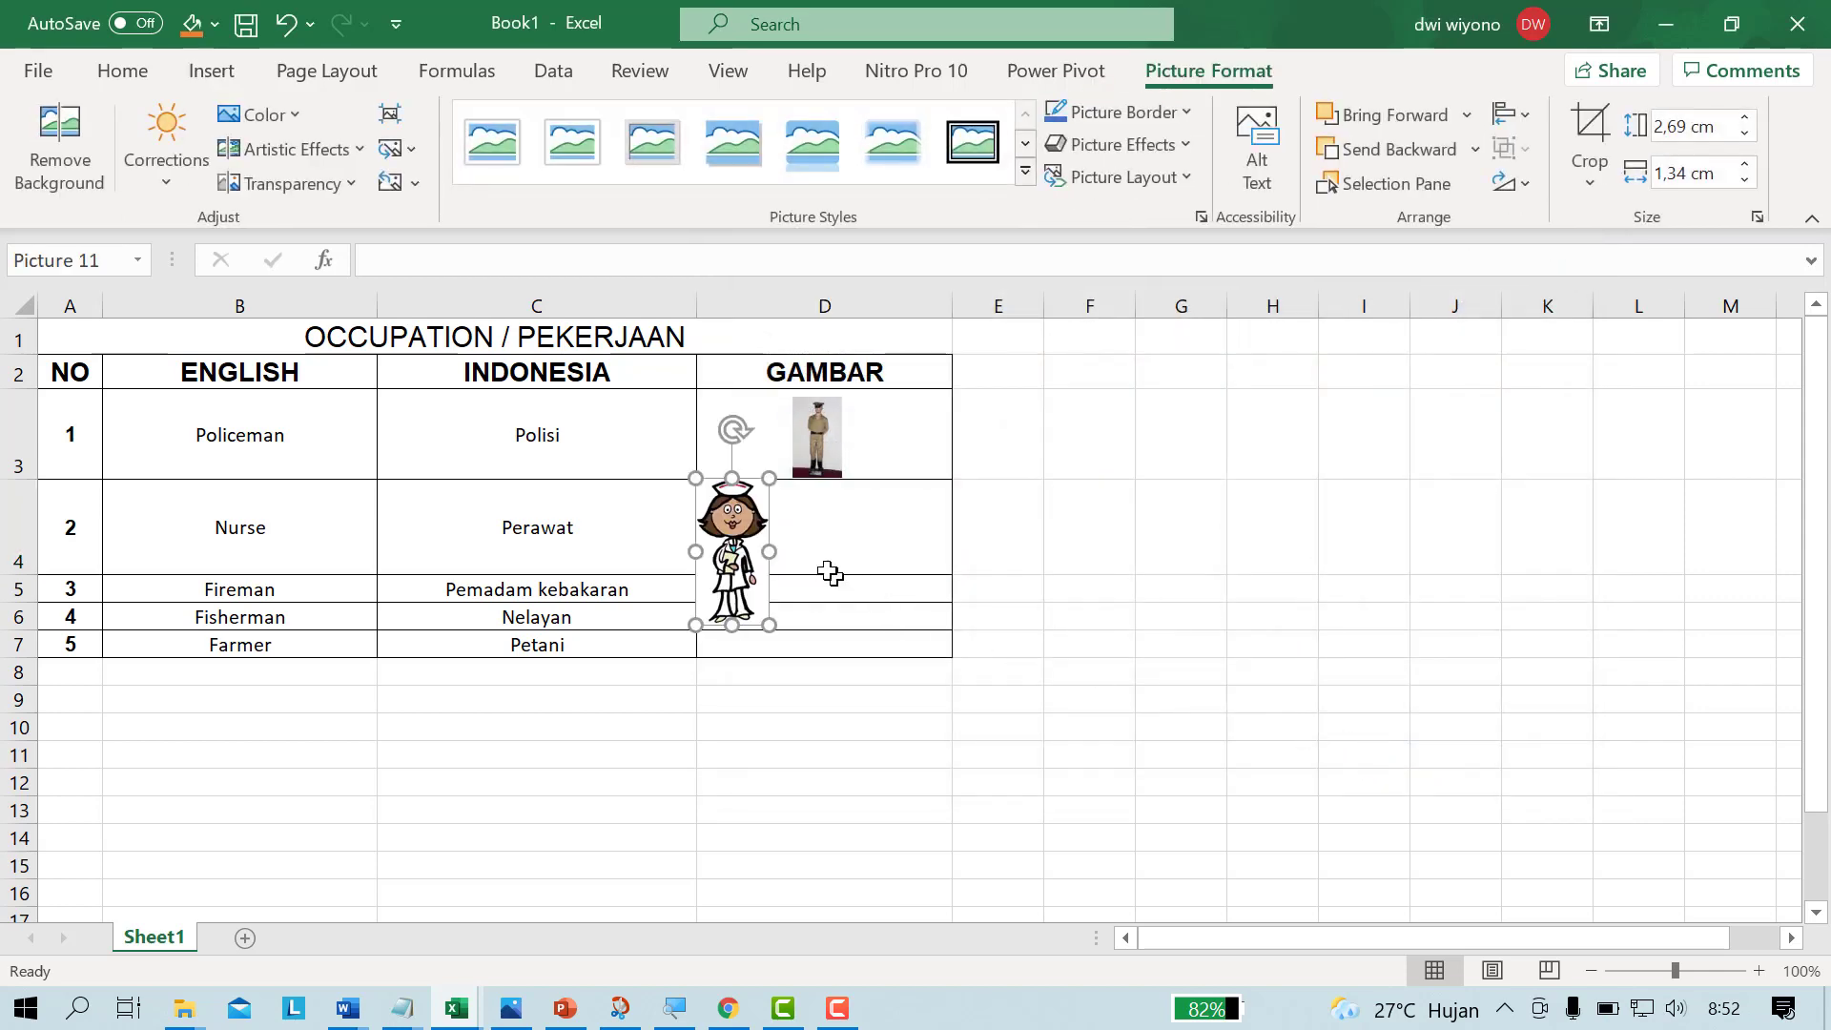
Step: Move the nurse picture into cell D4 and shrink it, and increase the height of row 4 to fit it
{"action": "left_click_drag", "start_coordinate": [711, 520], "coordinate": [795, 529]}
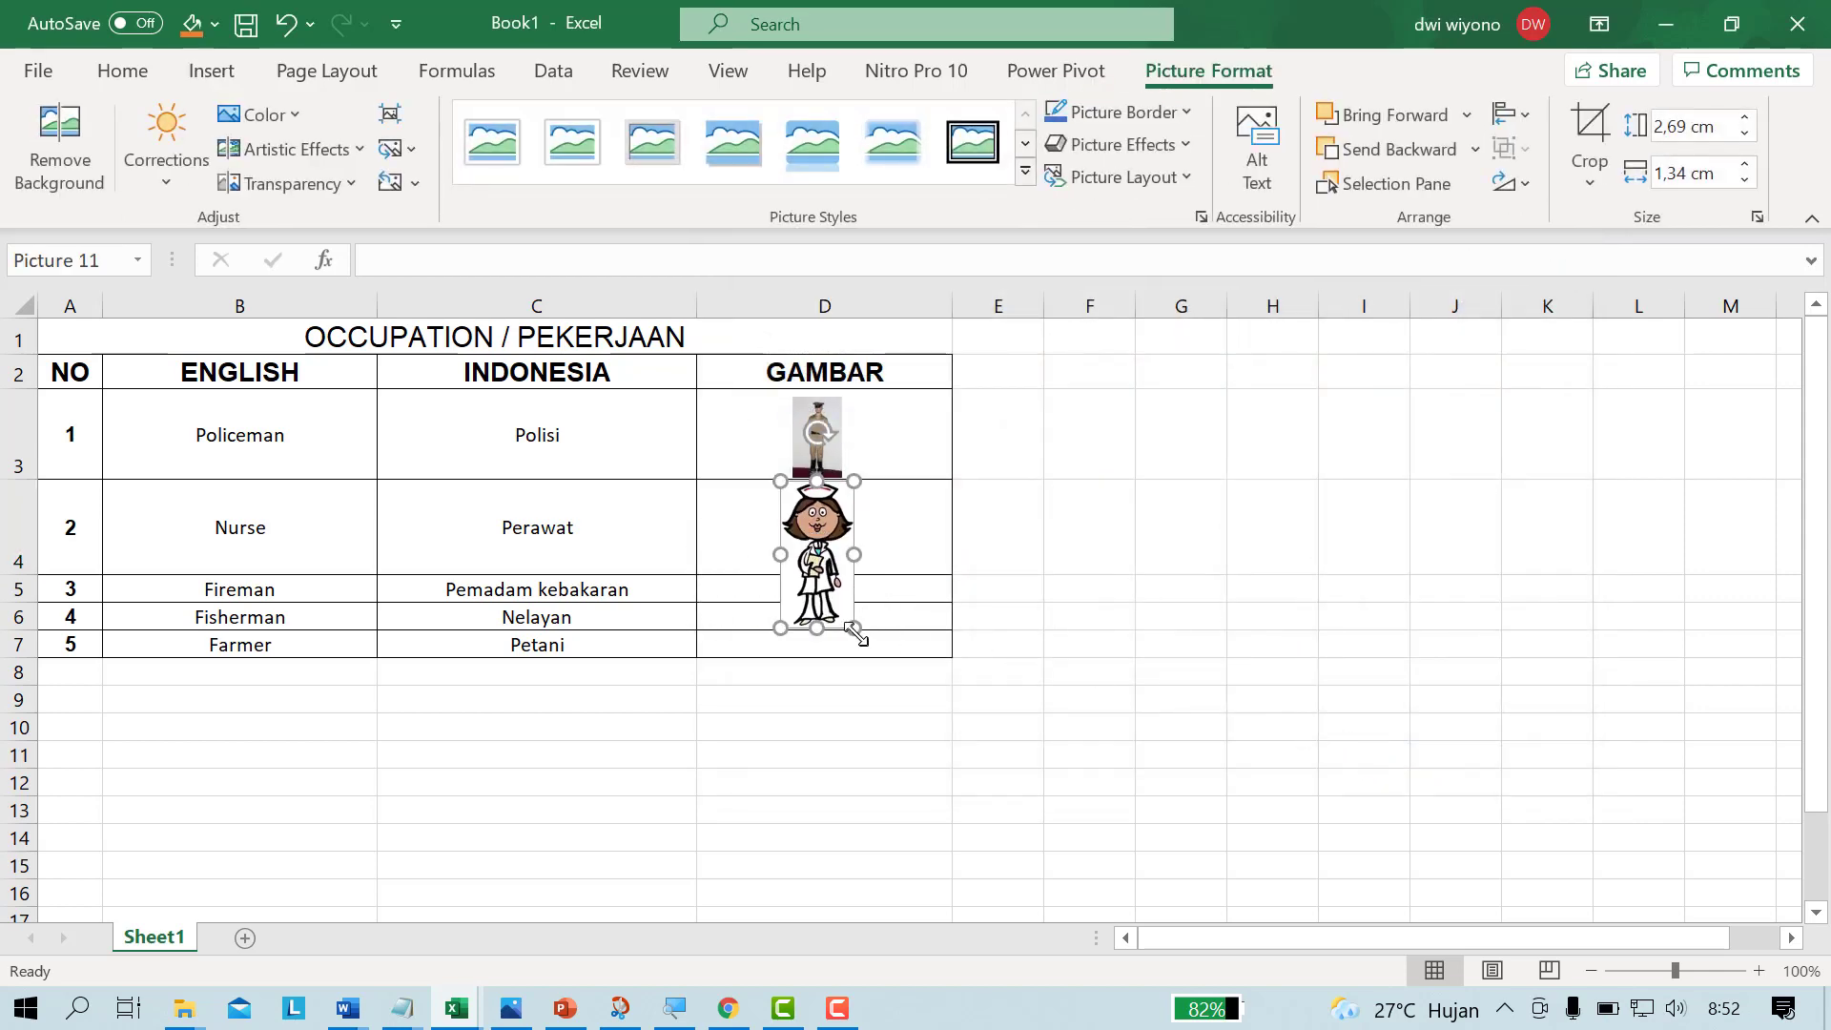
{"action": "left_click_drag", "start_coordinate": [852, 629], "coordinate": [828, 577]}
{"action": "left_click", "coordinate": [972, 727]}
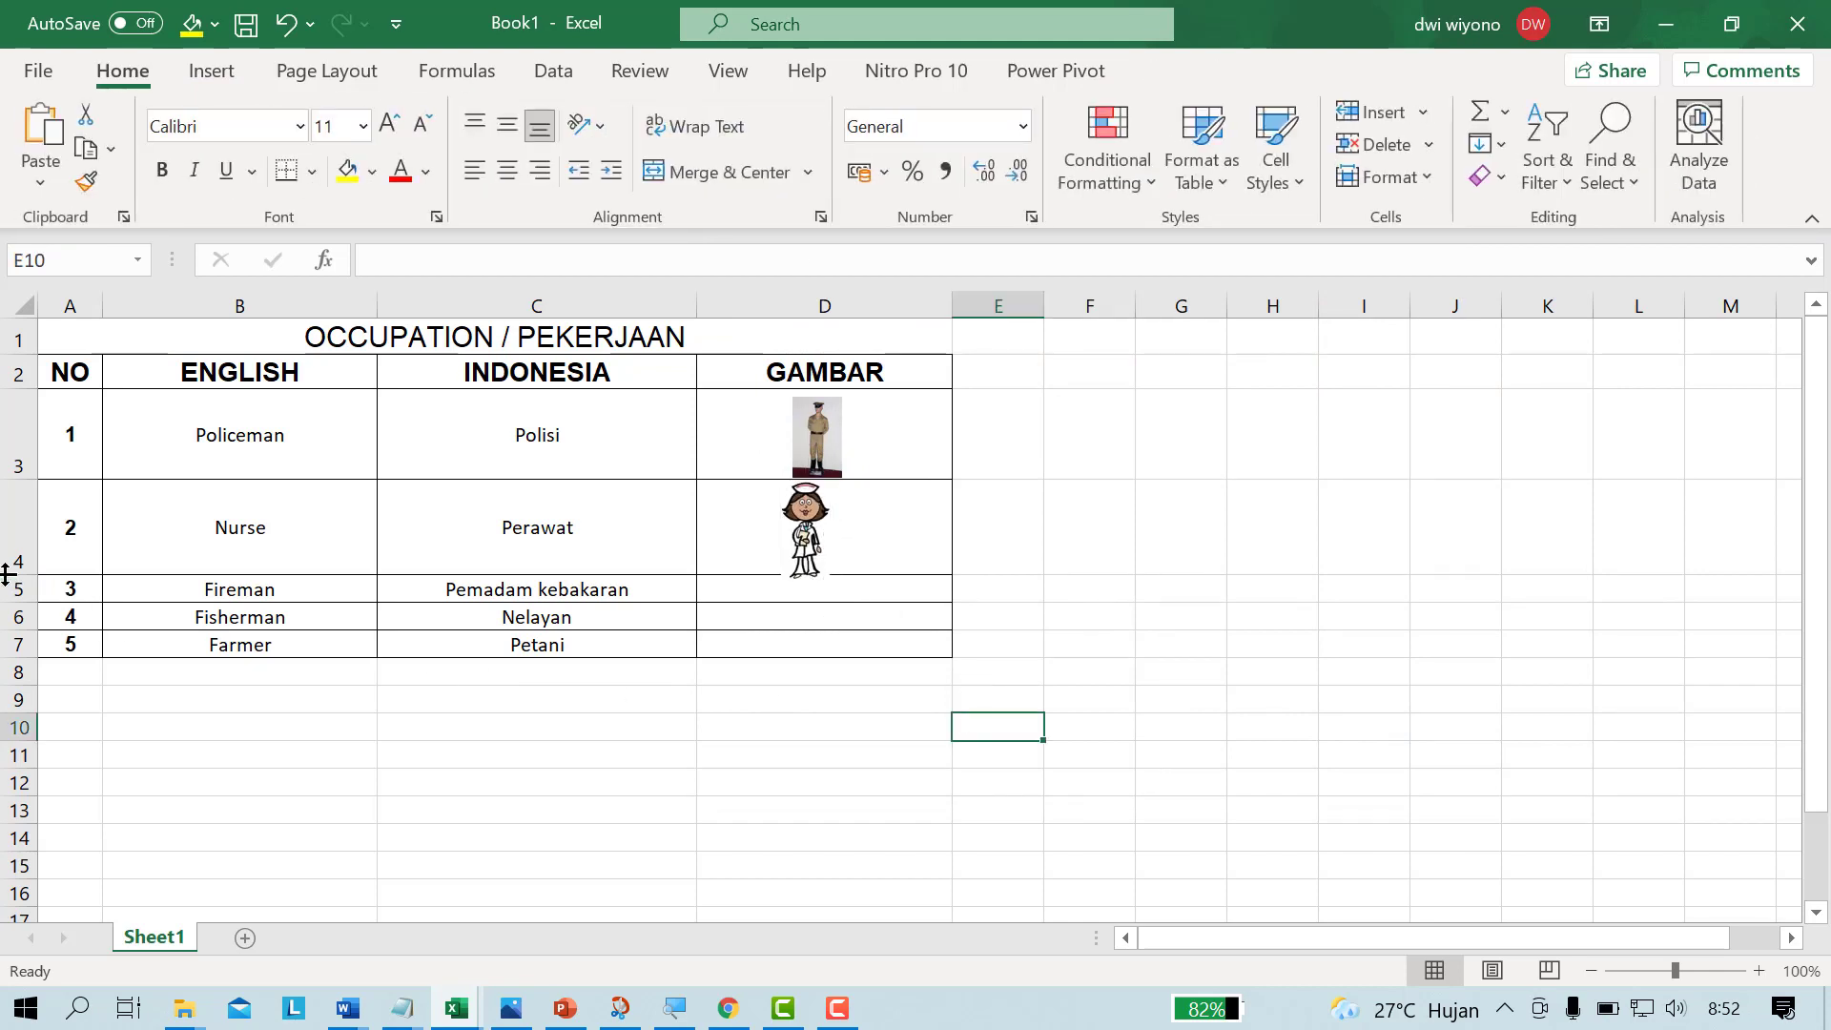
{"action": "left_click_drag", "start_coordinate": [8, 574], "coordinate": [19, 588]}
{"action": "left_click", "coordinate": [715, 719]}
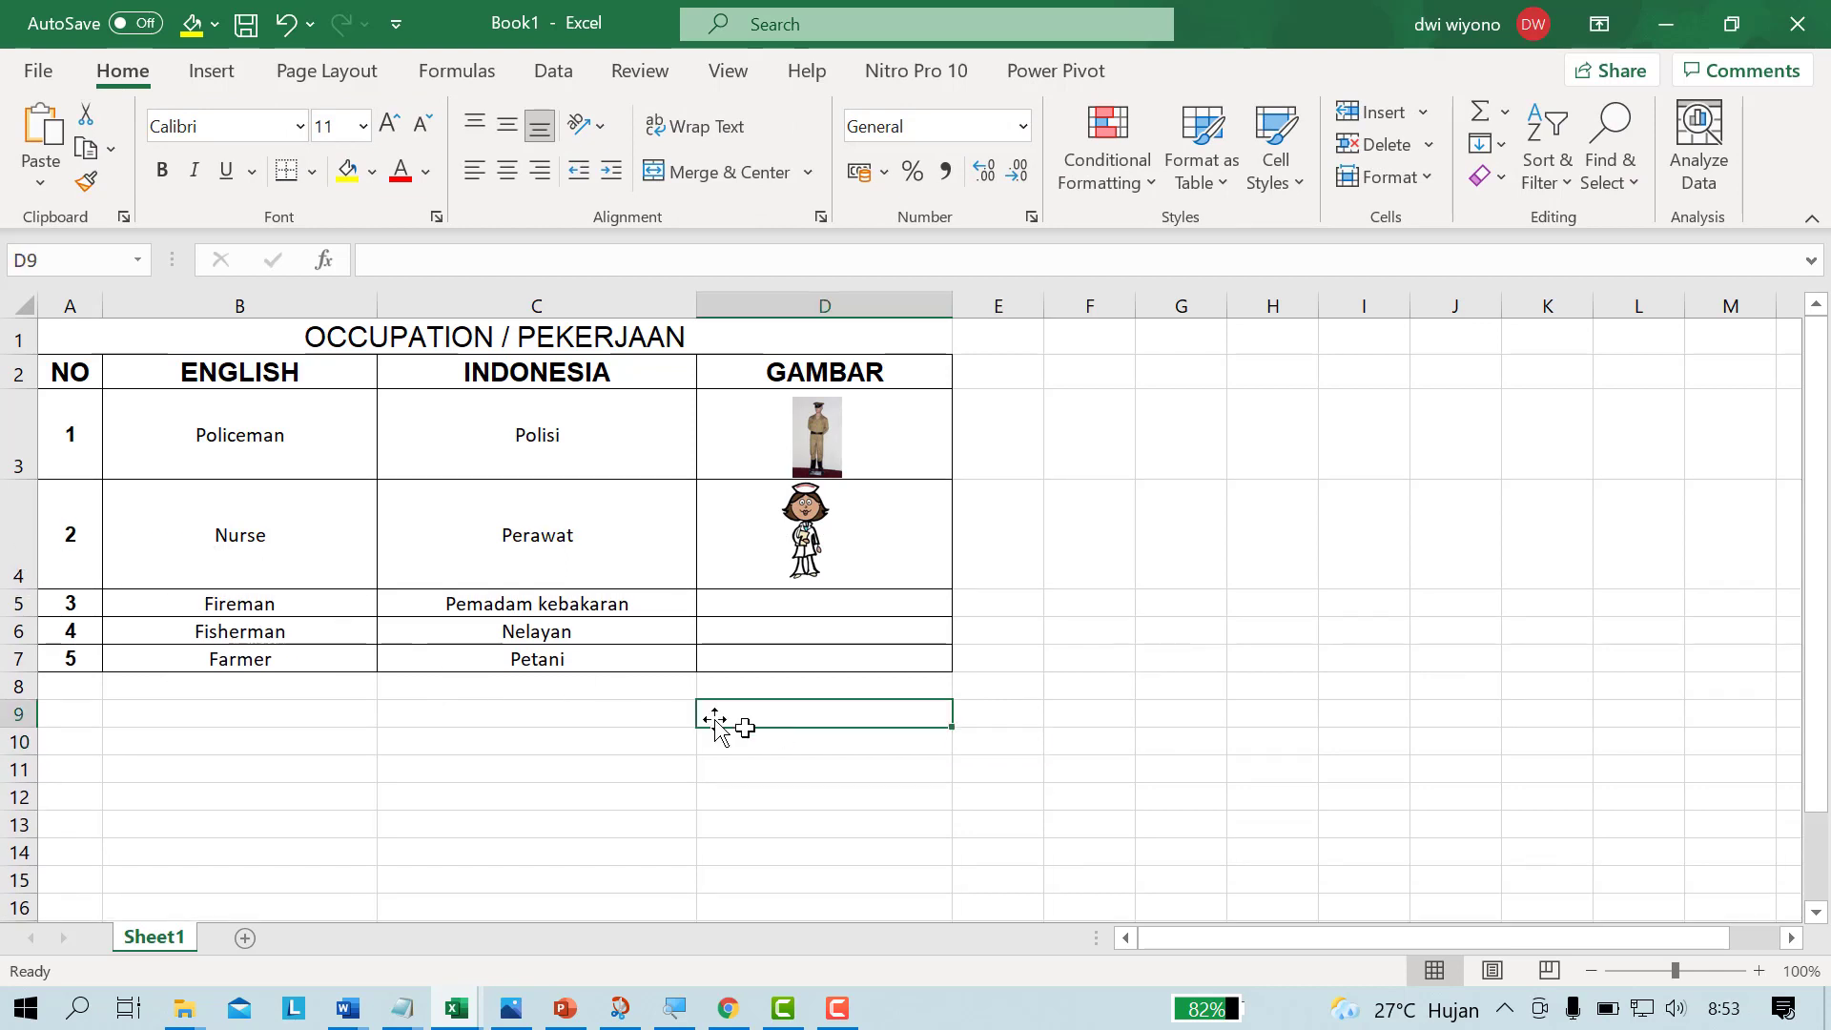
Step: Align the Policeman text in cell B3 to the top left, and return it to horizontally centred, middle alignment
{"action": "left_click", "coordinate": [223, 450]}
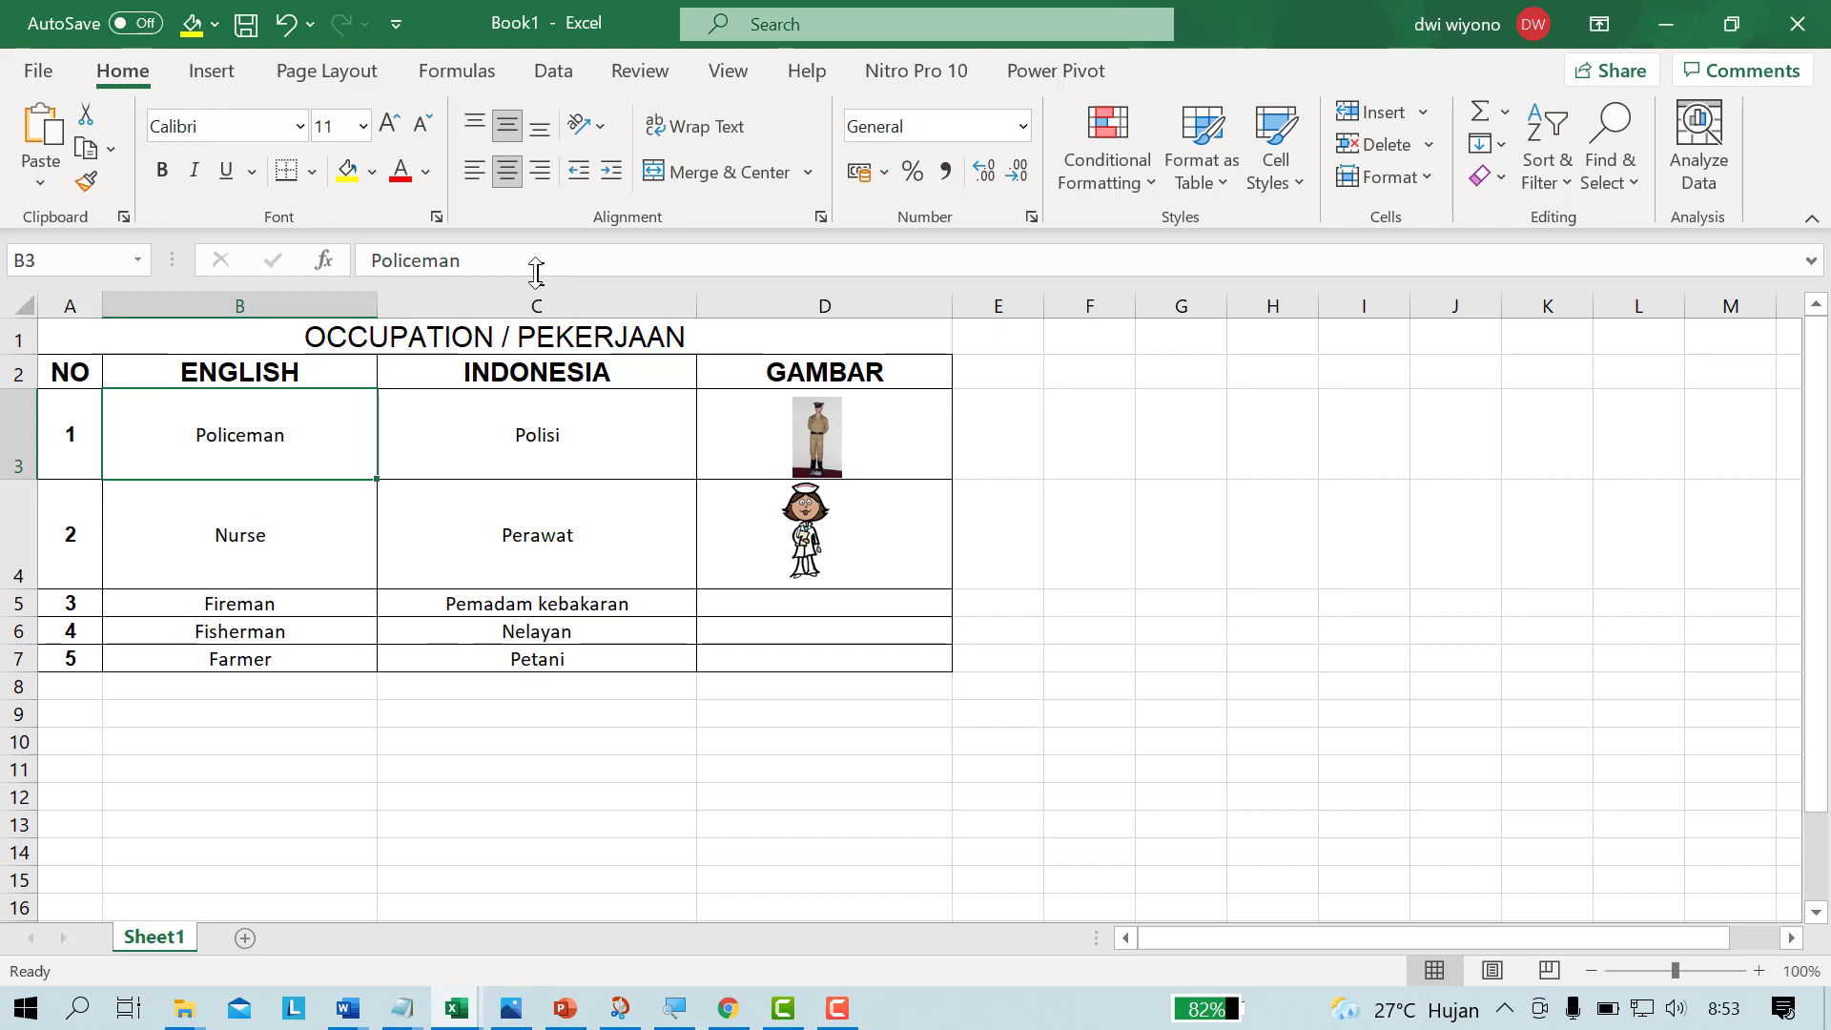
{"action": "left_click", "coordinate": [475, 122]}
{"action": "left_click", "coordinate": [474, 171]}
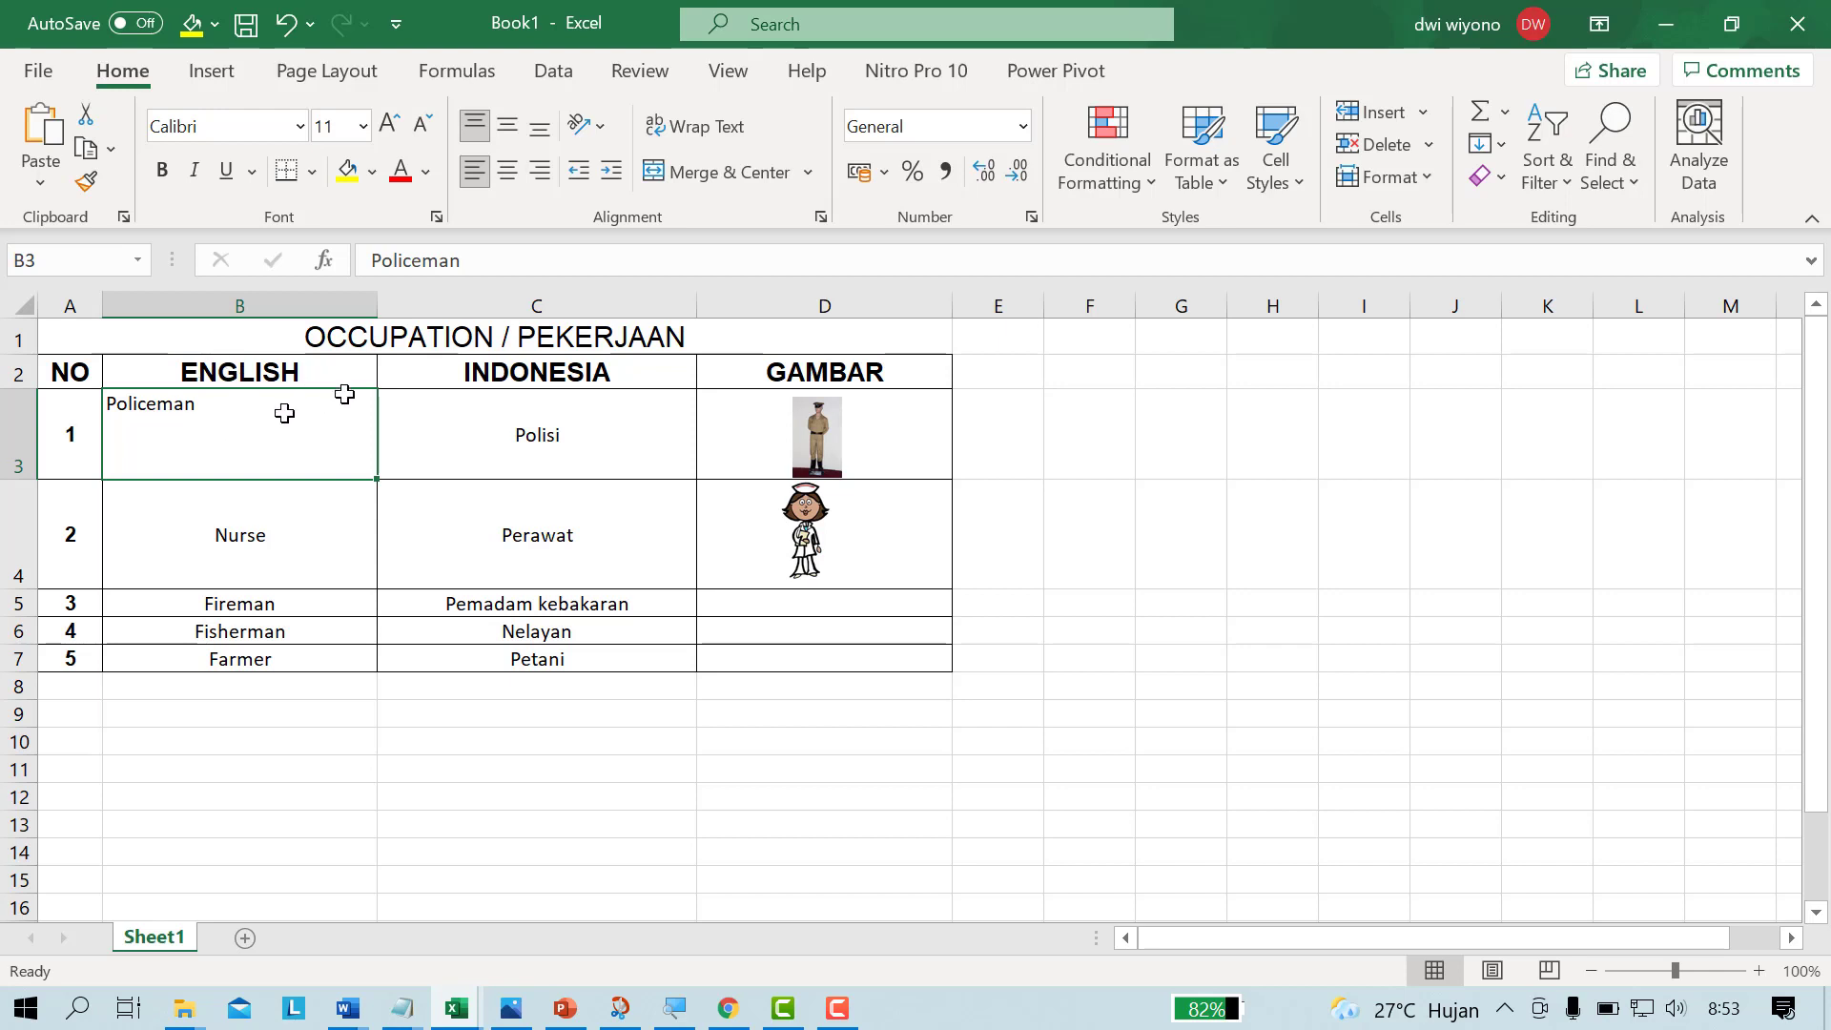
{"action": "left_click", "coordinate": [506, 171]}
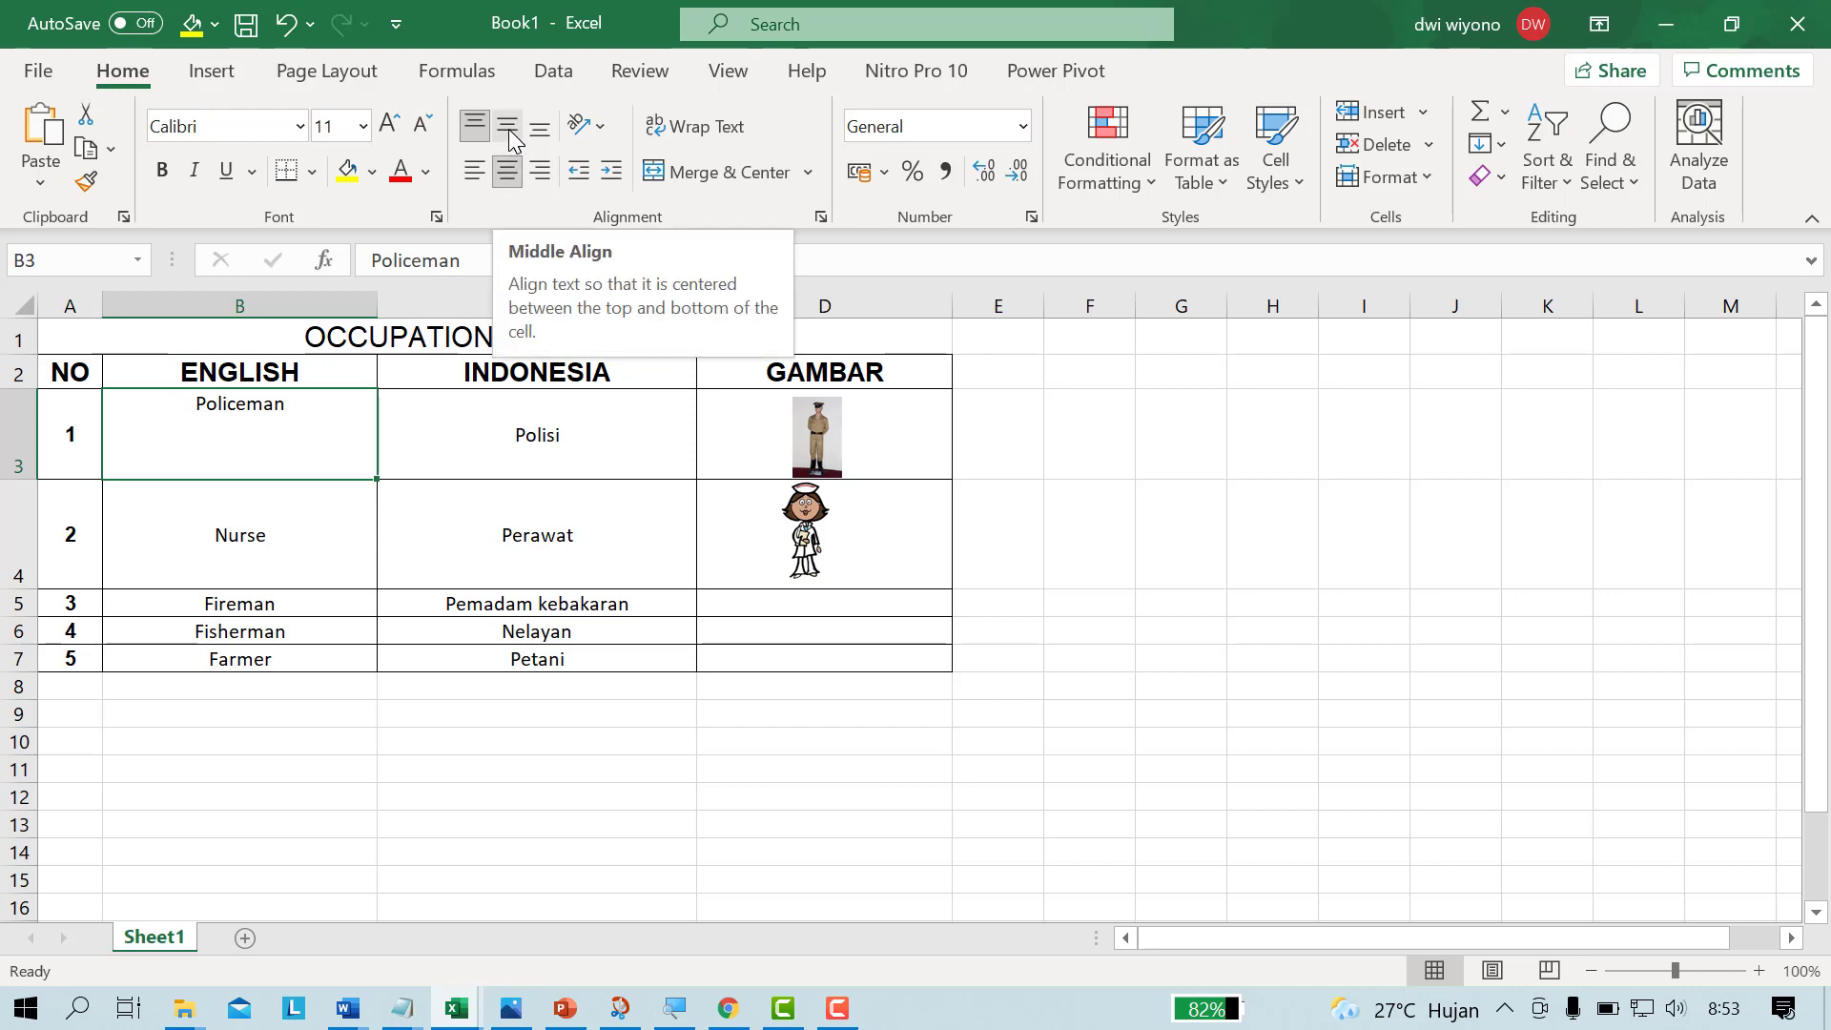
{"action": "left_click", "coordinate": [507, 129]}
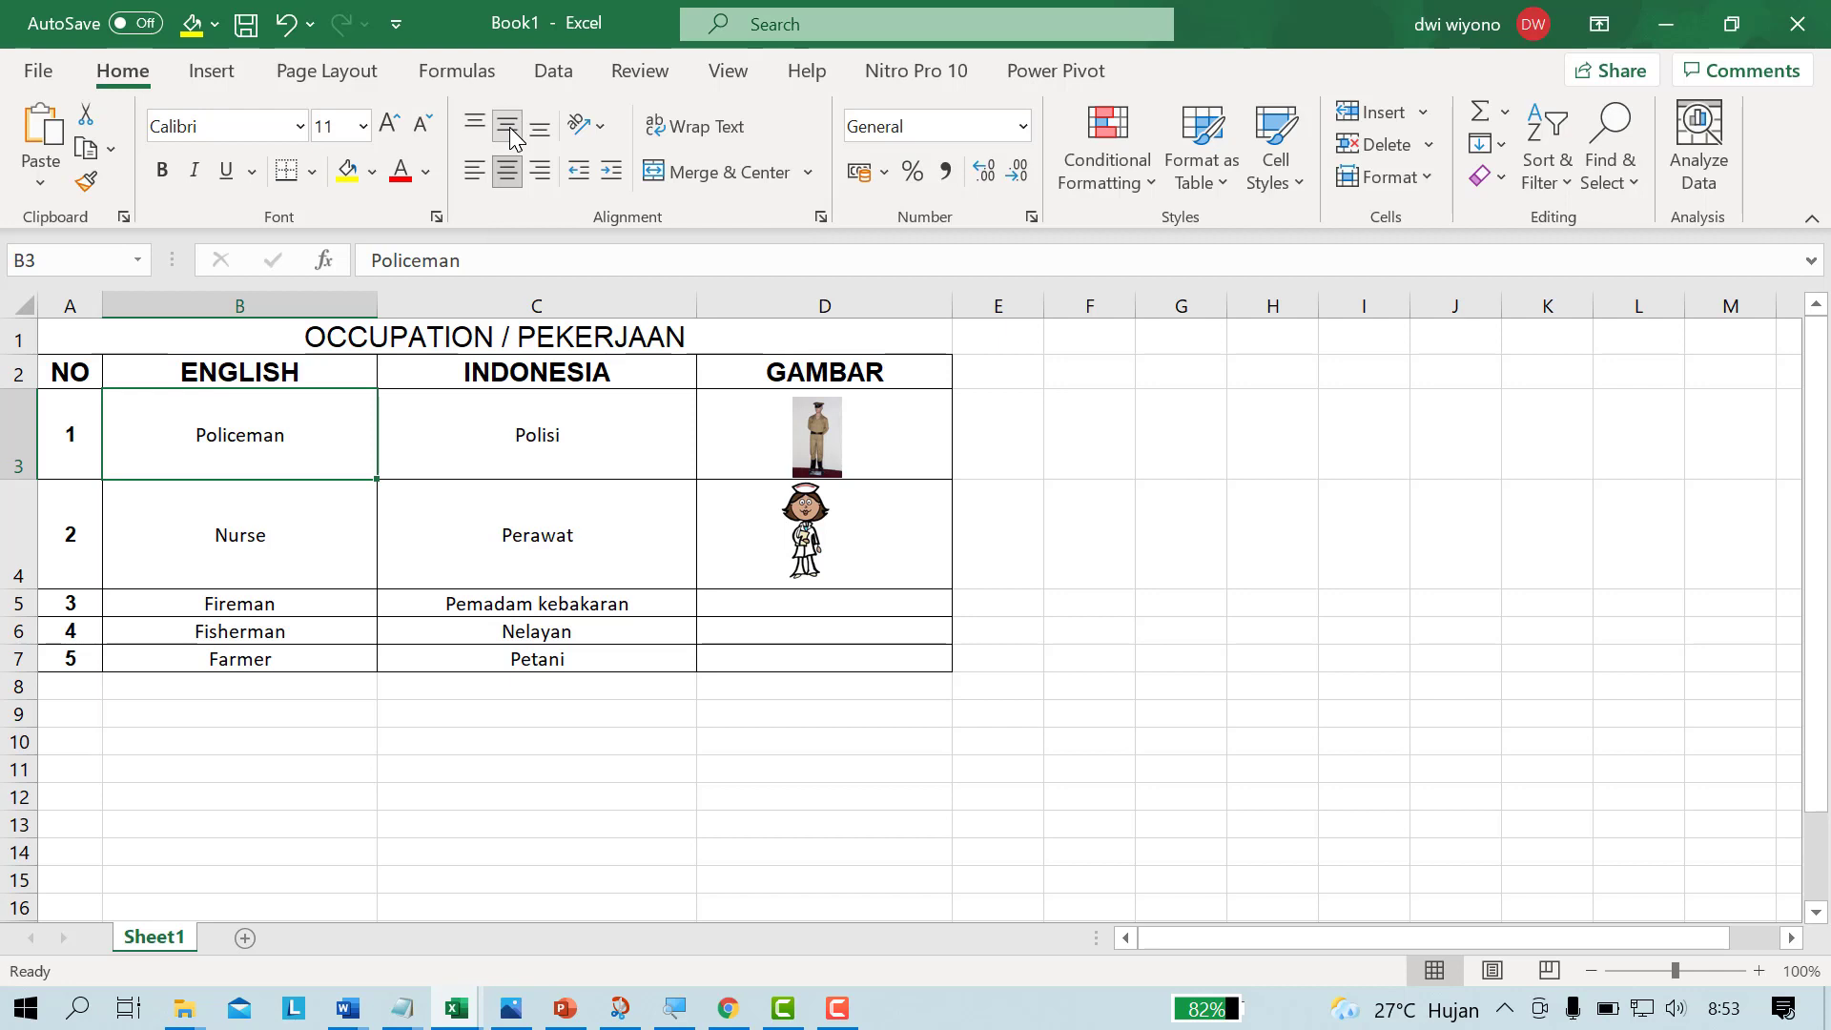
{"action": "left_click", "coordinate": [245, 523]}
{"action": "left_click", "coordinate": [246, 461]}
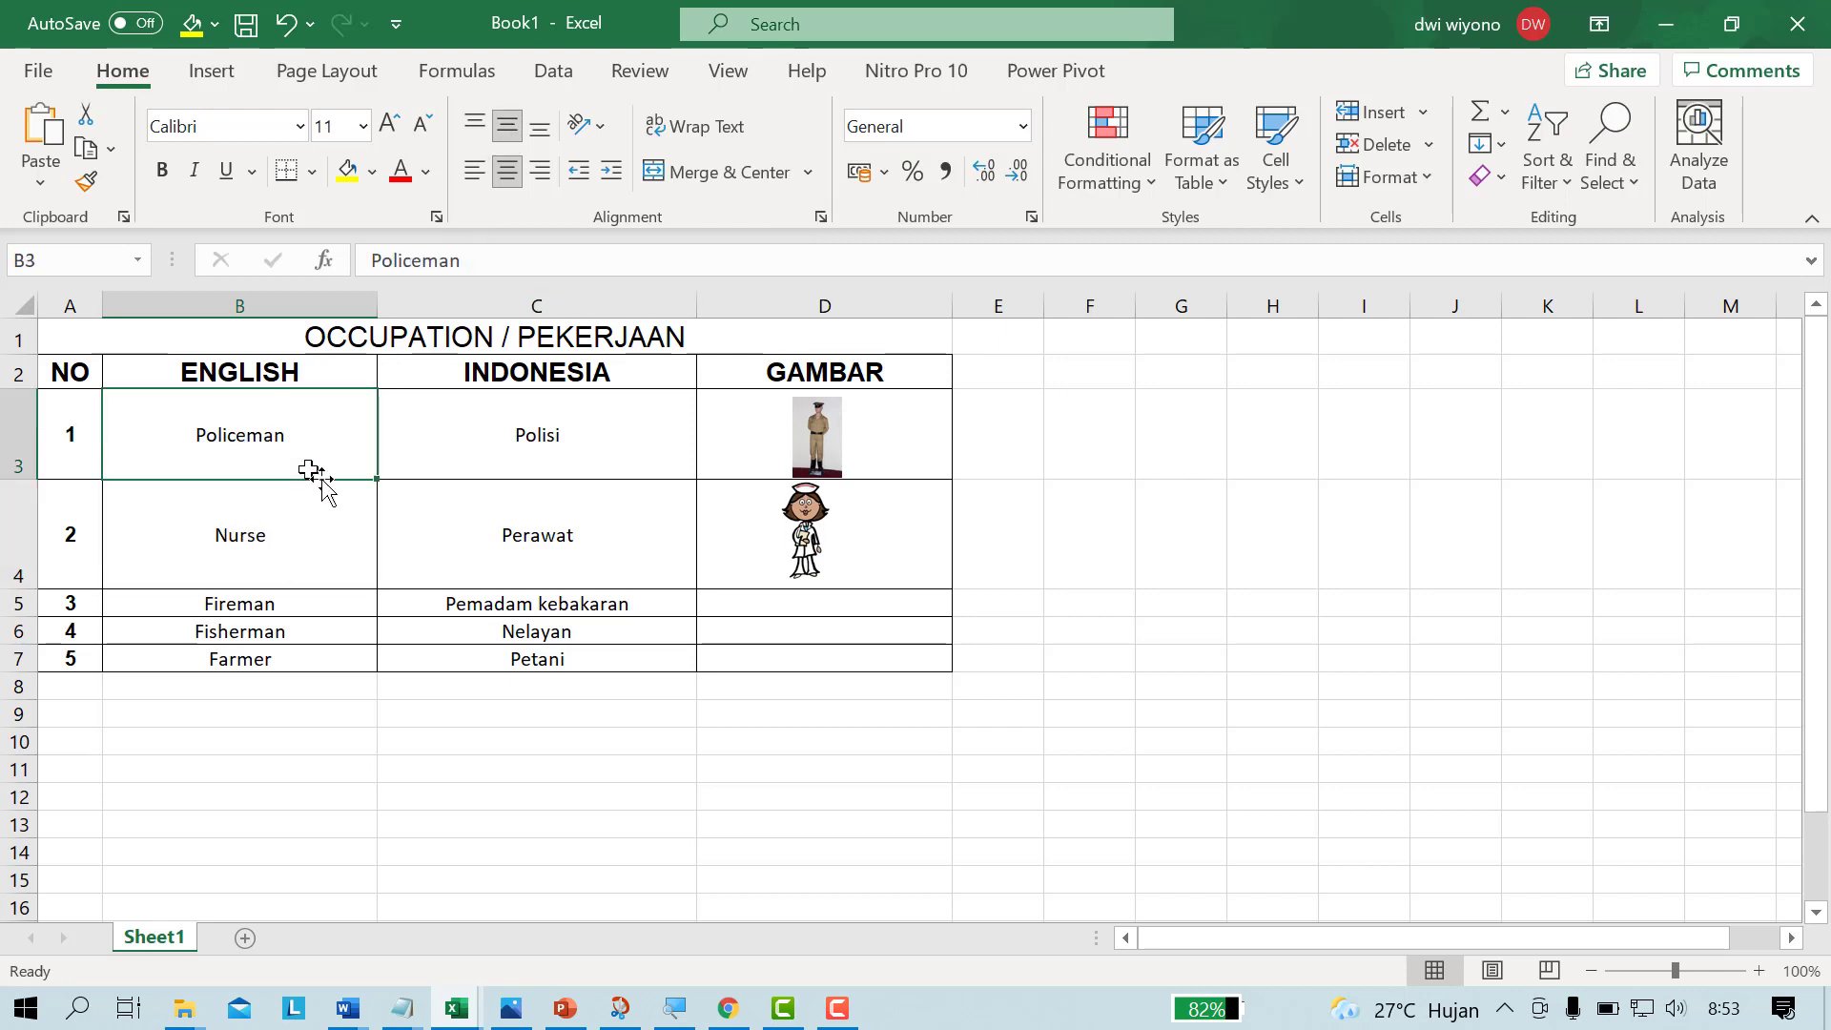
{"action": "left_click", "coordinate": [283, 534]}
{"action": "left_click", "coordinate": [284, 608]}
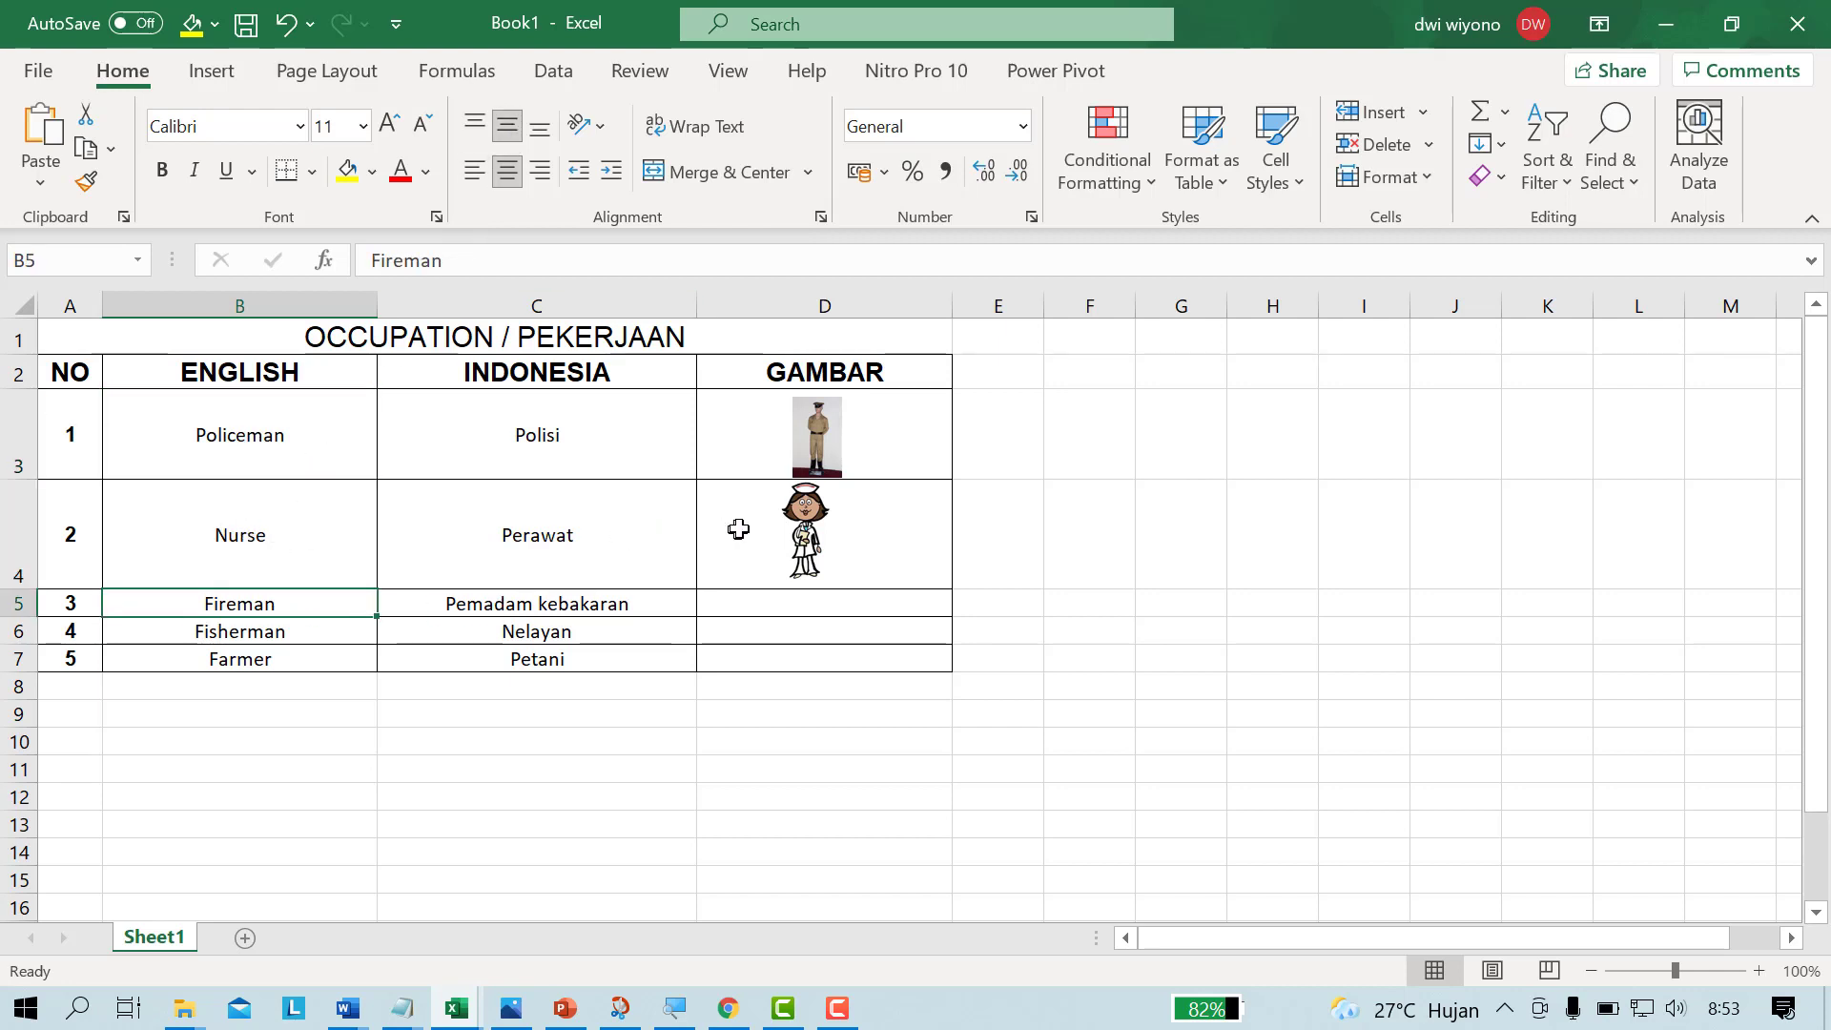
Step: Shift the nurse picture to the middle of cell D4
{"action": "left_click_drag", "start_coordinate": [806, 529], "coordinate": [826, 534]}
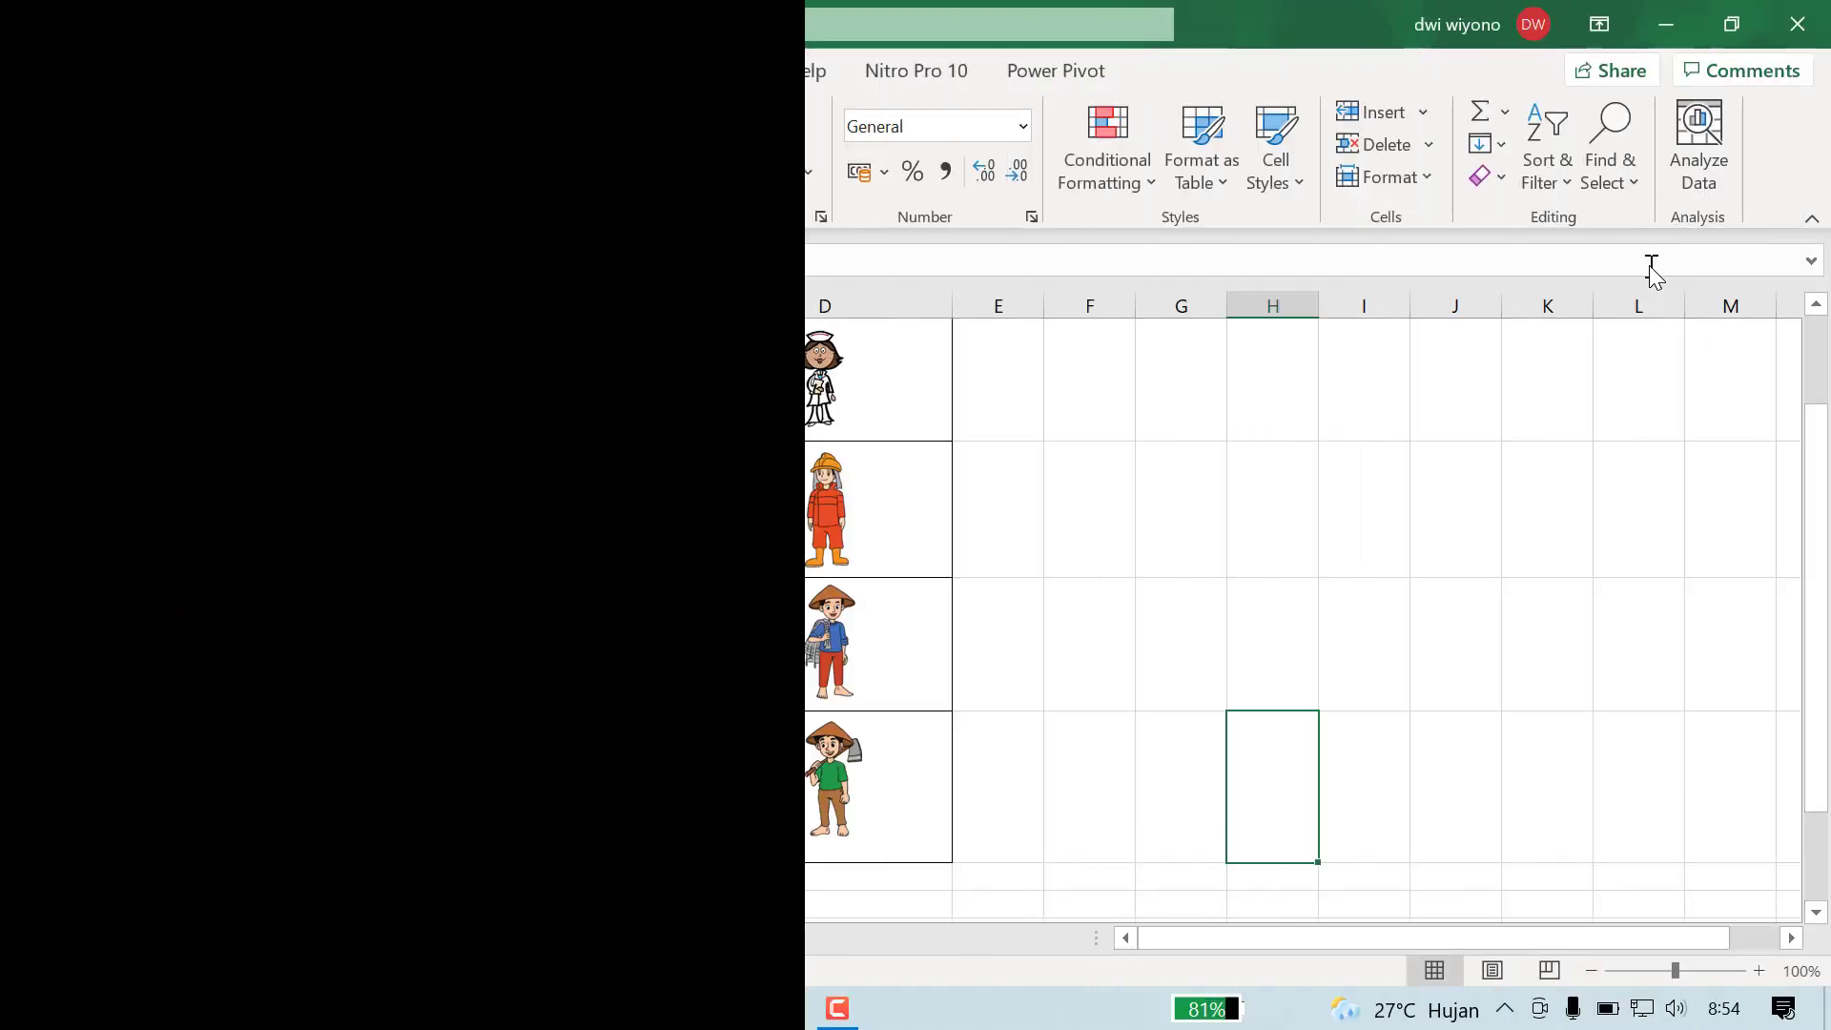
Step: Start saving the workbook and browse the computer's folders for a save location
{"action": "scroll", "coordinate": [1076, 551], "scroll_direction": "up", "scroll_amount": 1}
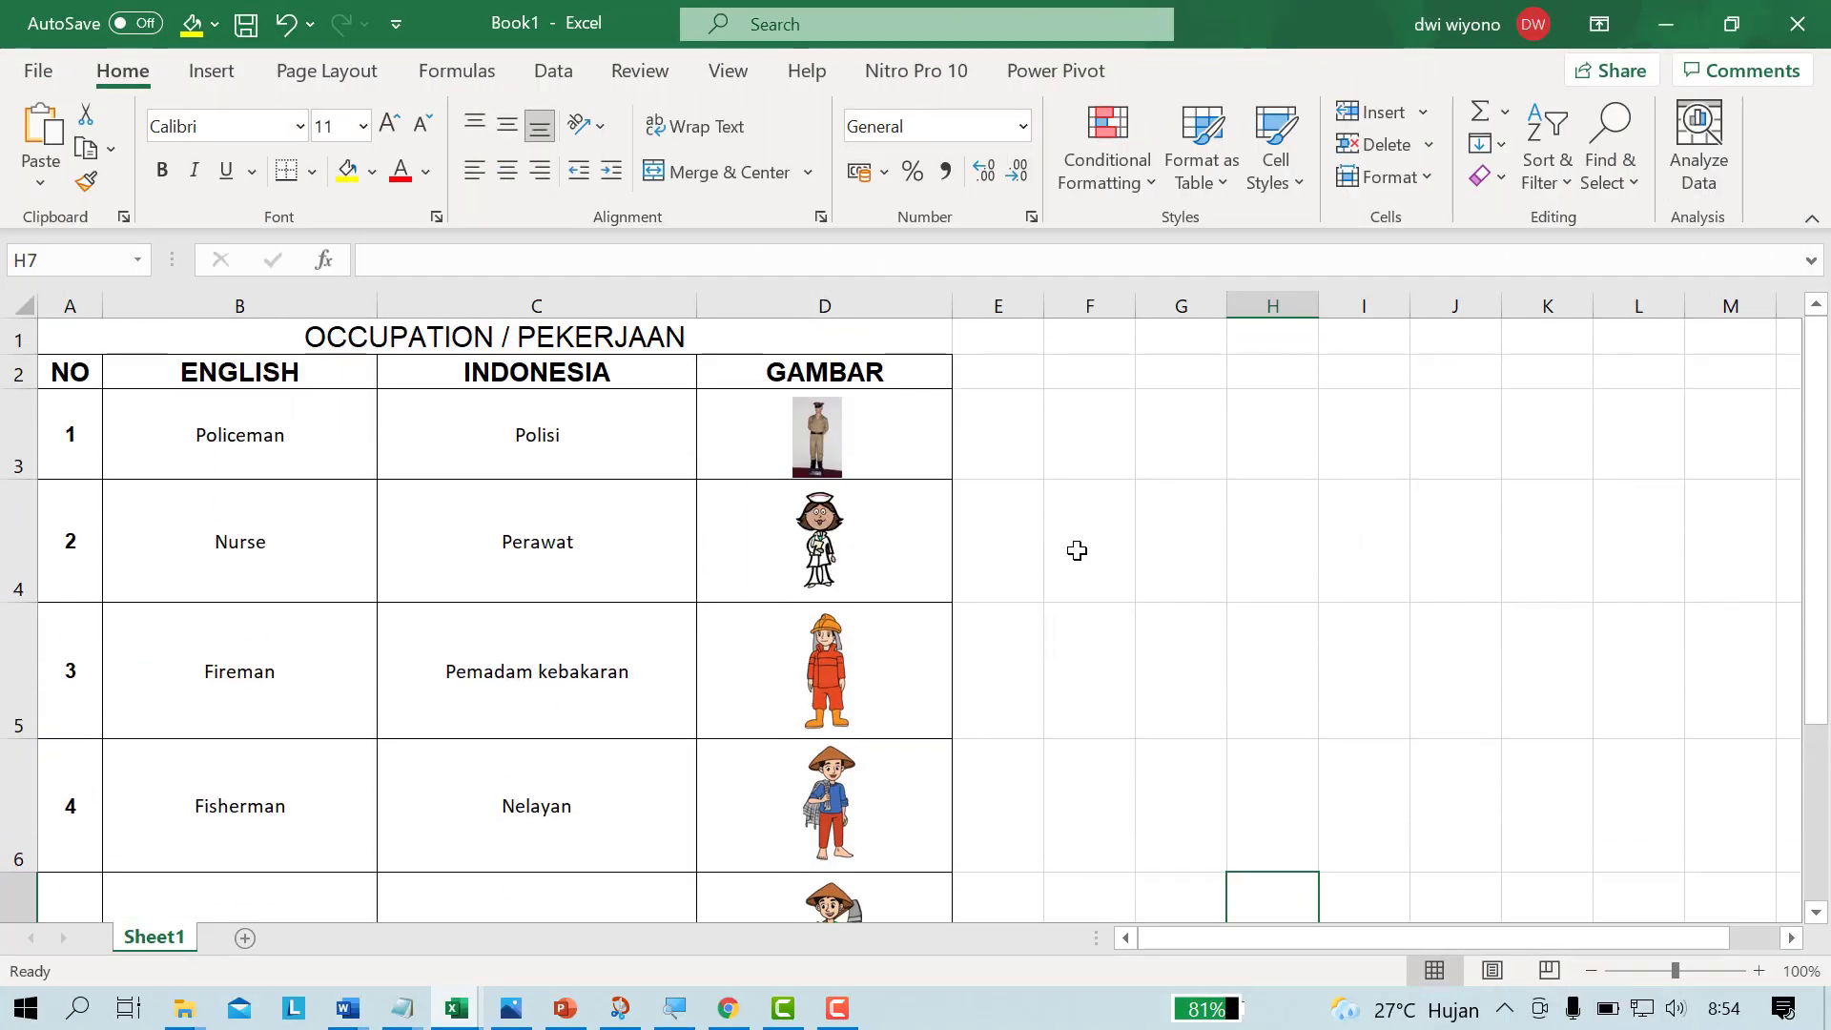
{"action": "scroll", "coordinate": [1076, 550], "scroll_direction": "down", "scroll_amount": 3}
{"action": "scroll", "coordinate": [1072, 548], "scroll_direction": "up", "scroll_amount": 3}
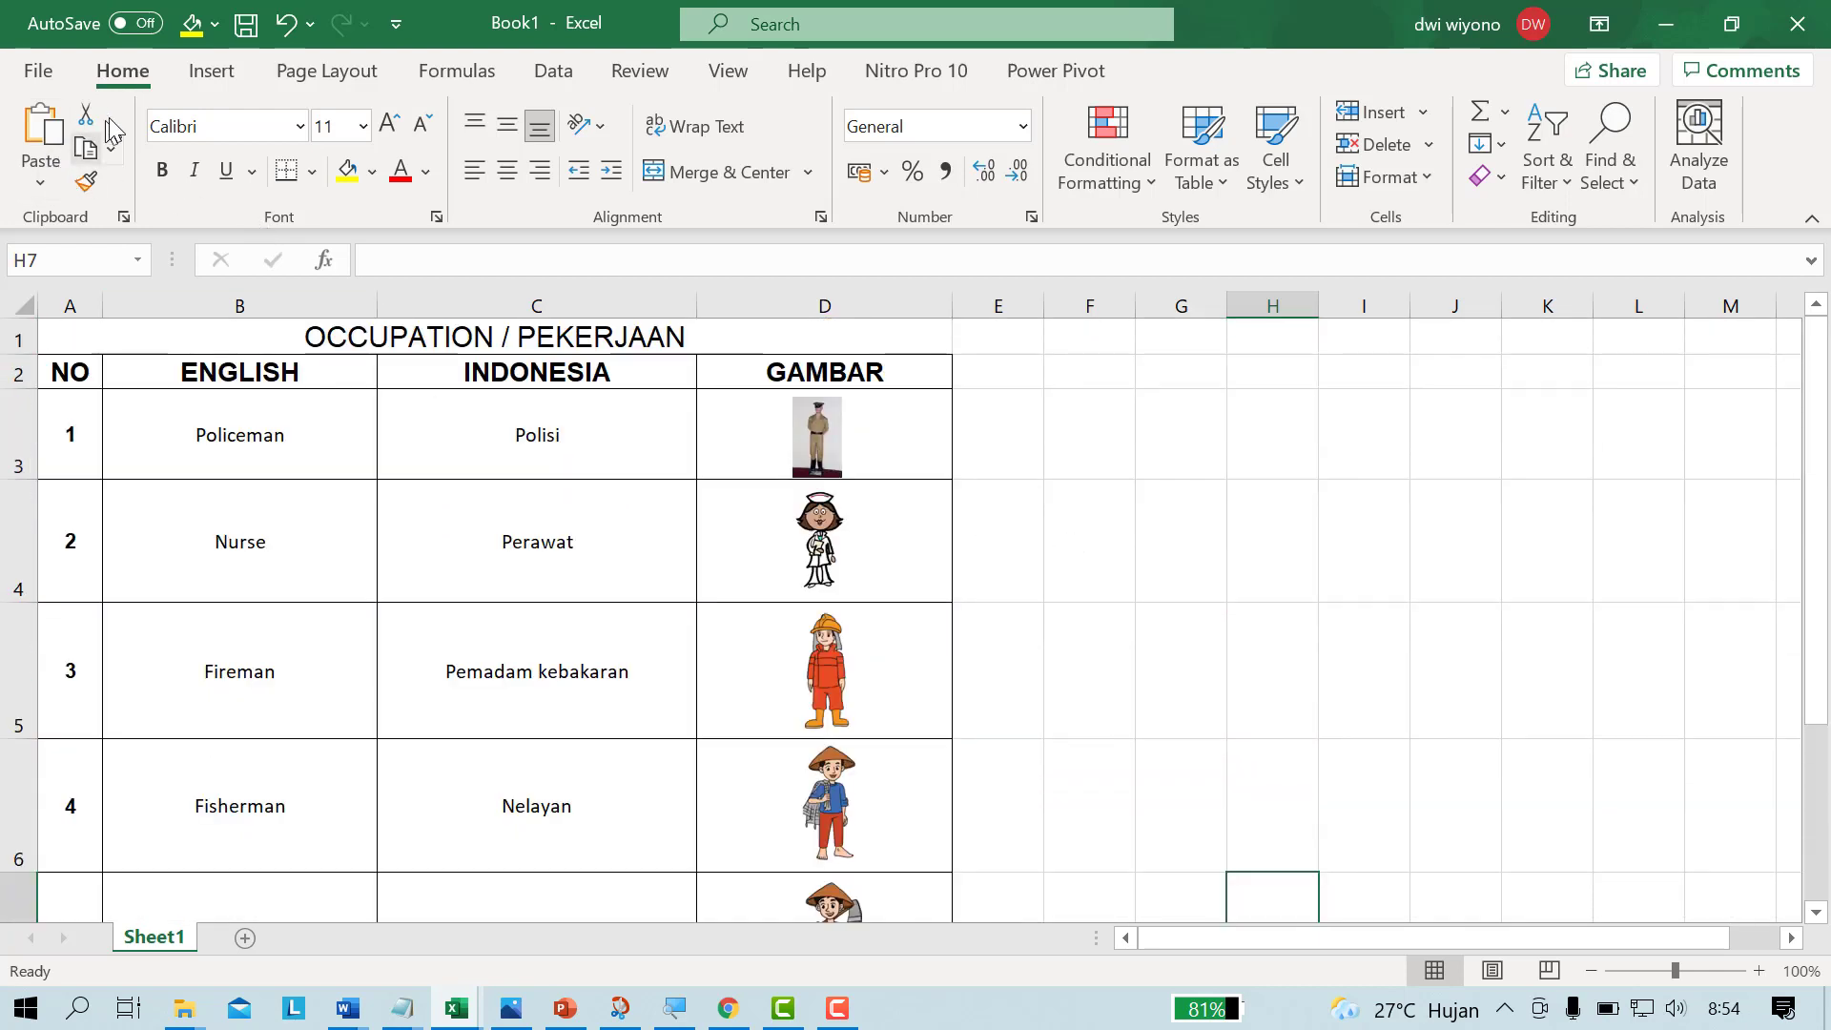
{"action": "left_click", "coordinate": [243, 21]}
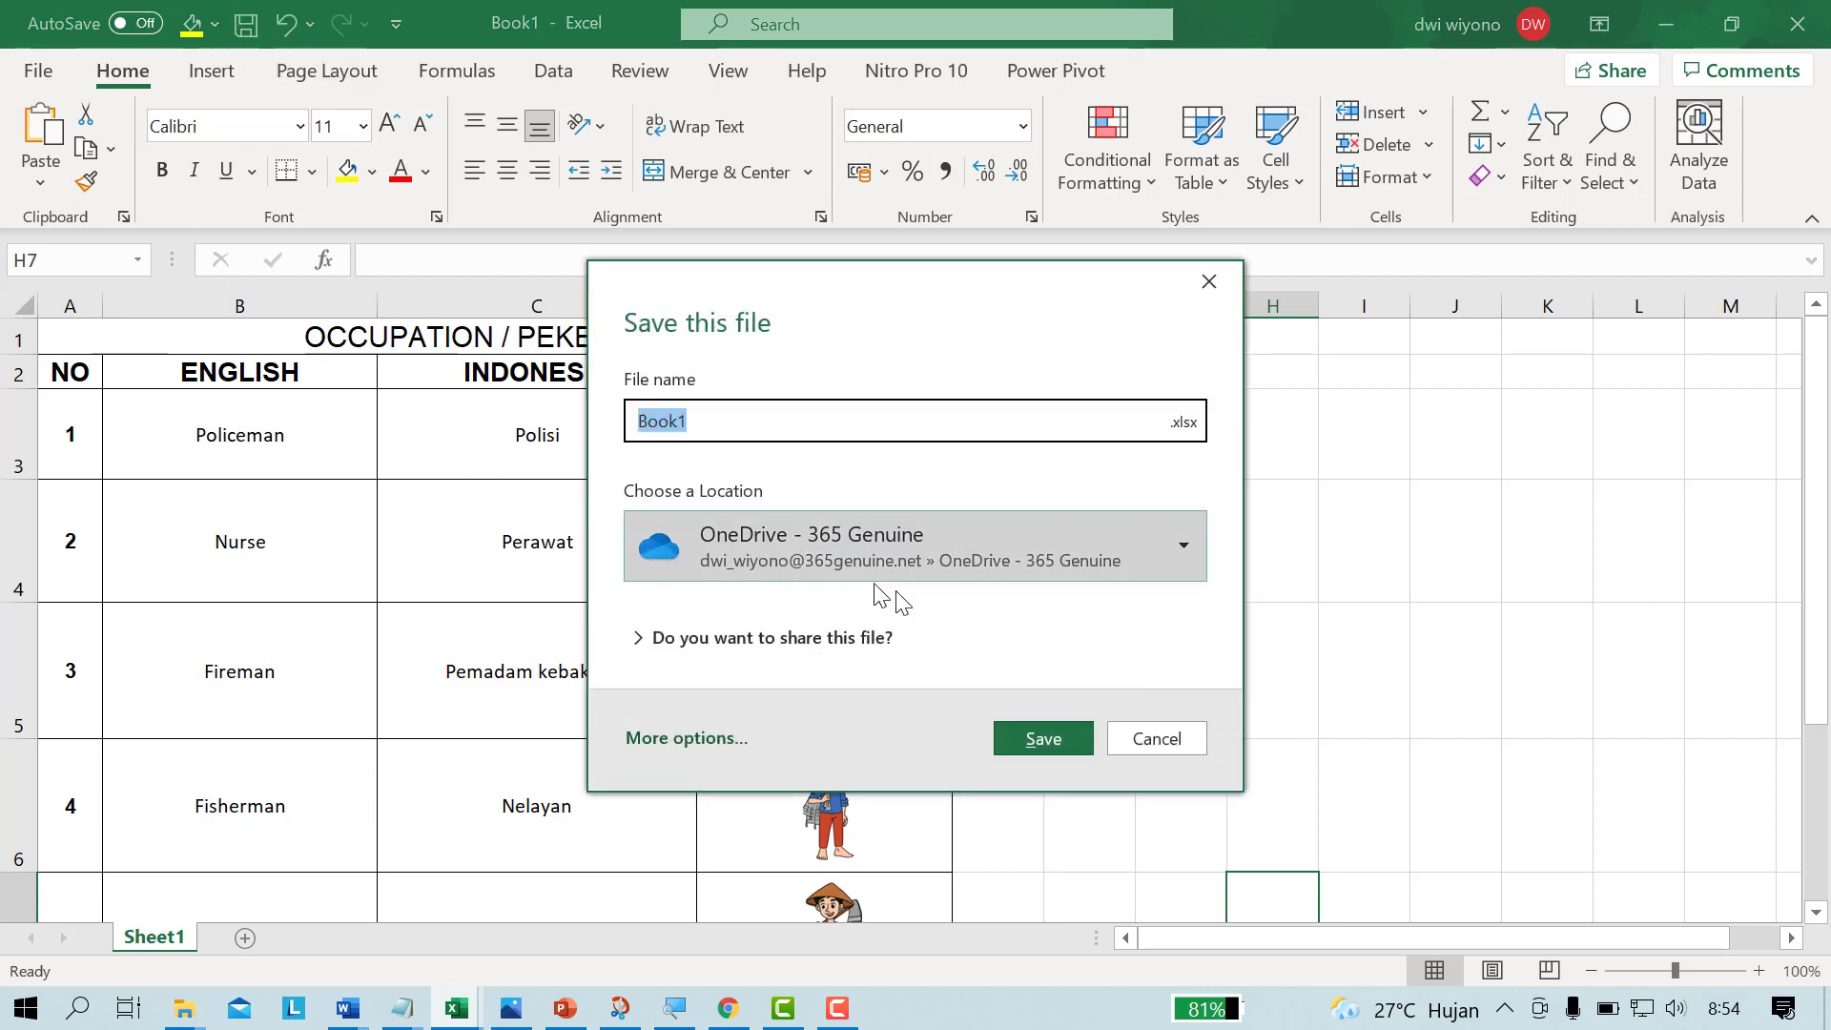
{"action": "left_click", "coordinate": [666, 740]}
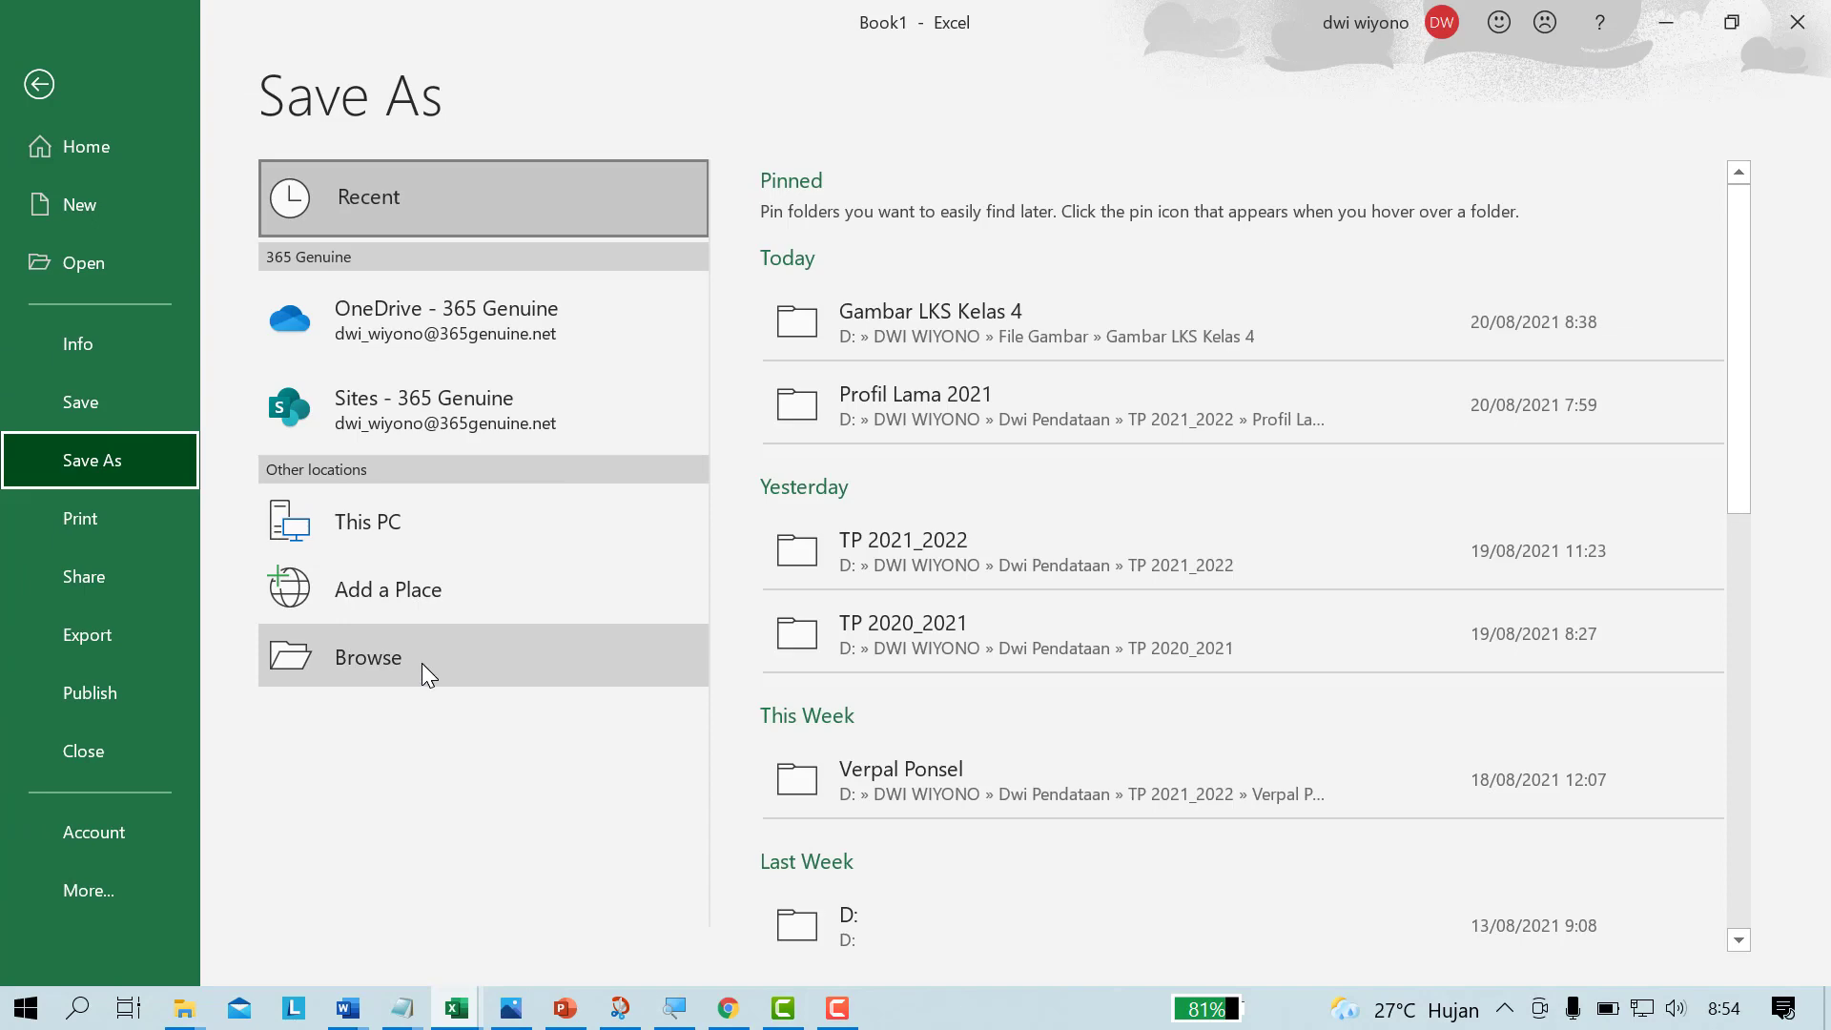
{"action": "left_click", "coordinate": [421, 663]}
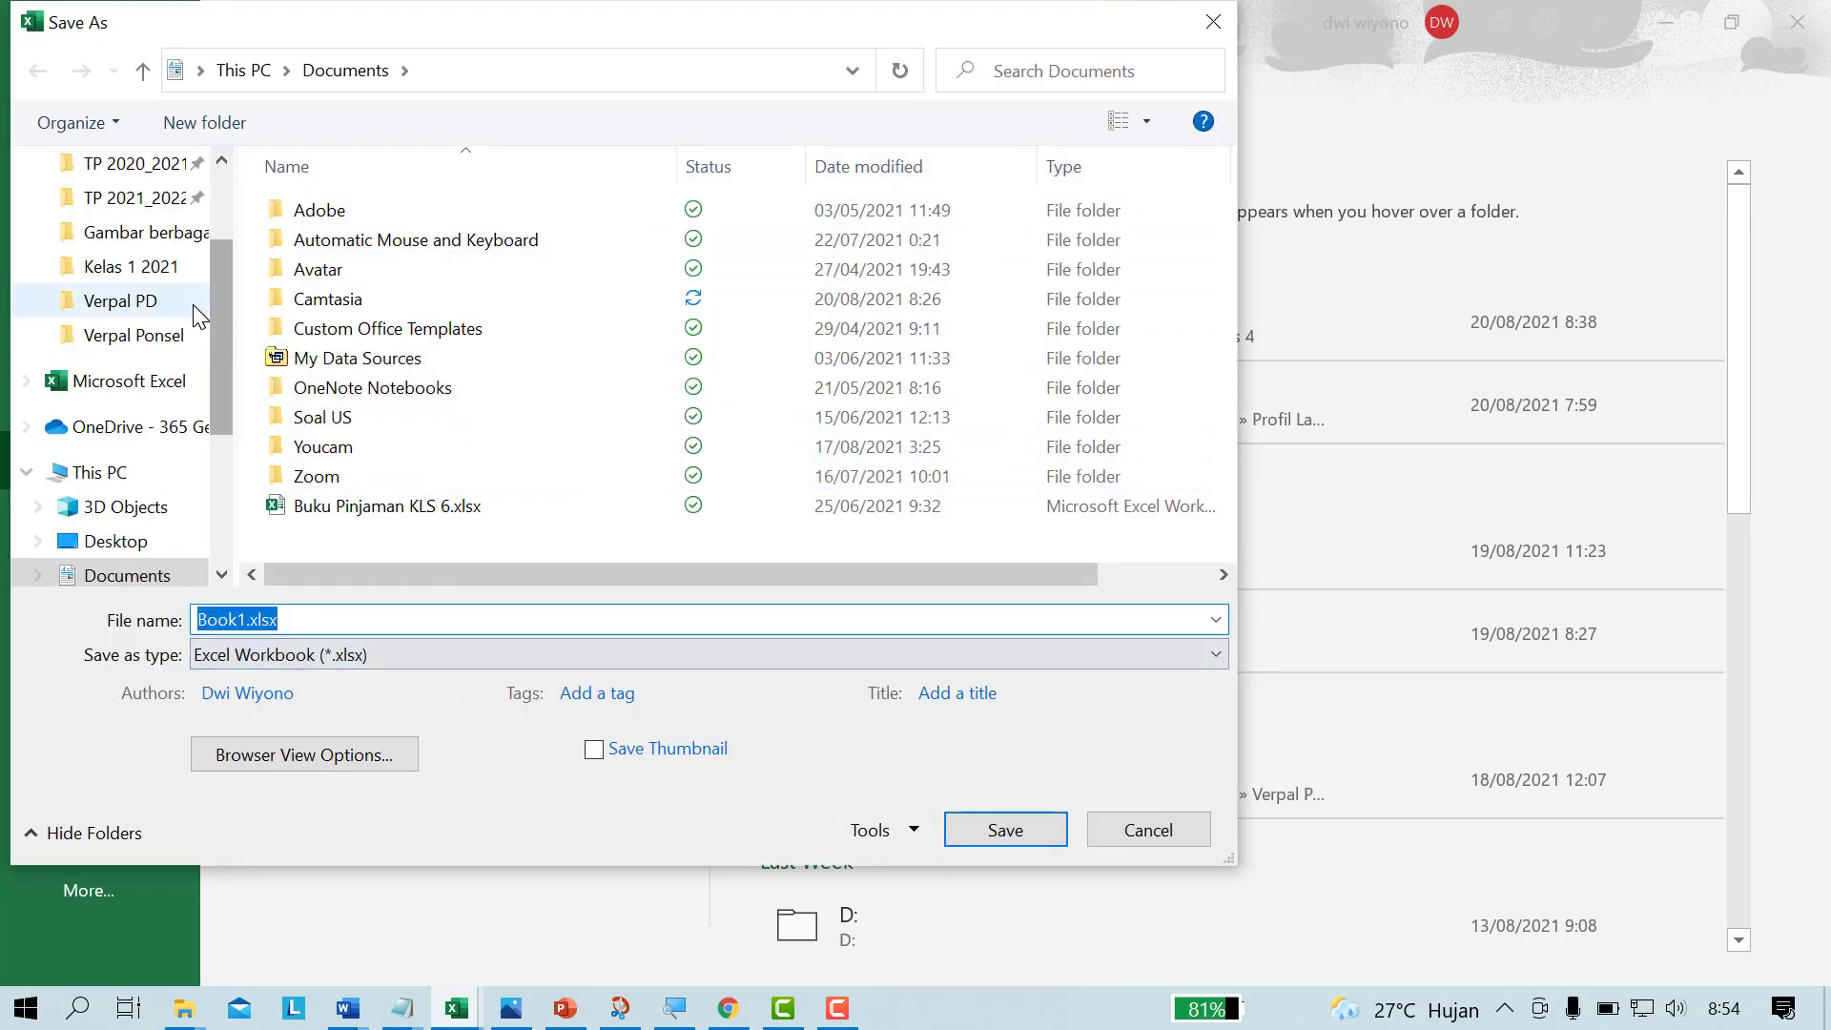
Step: Save the workbook in Documents, naming it "Berbagai Pekerjaan_", the student's name and "_Kelas 4", as an Excel Workbook
{"action": "scroll", "coordinate": [222, 360], "scroll_direction": "up", "scroll_amount": 2}
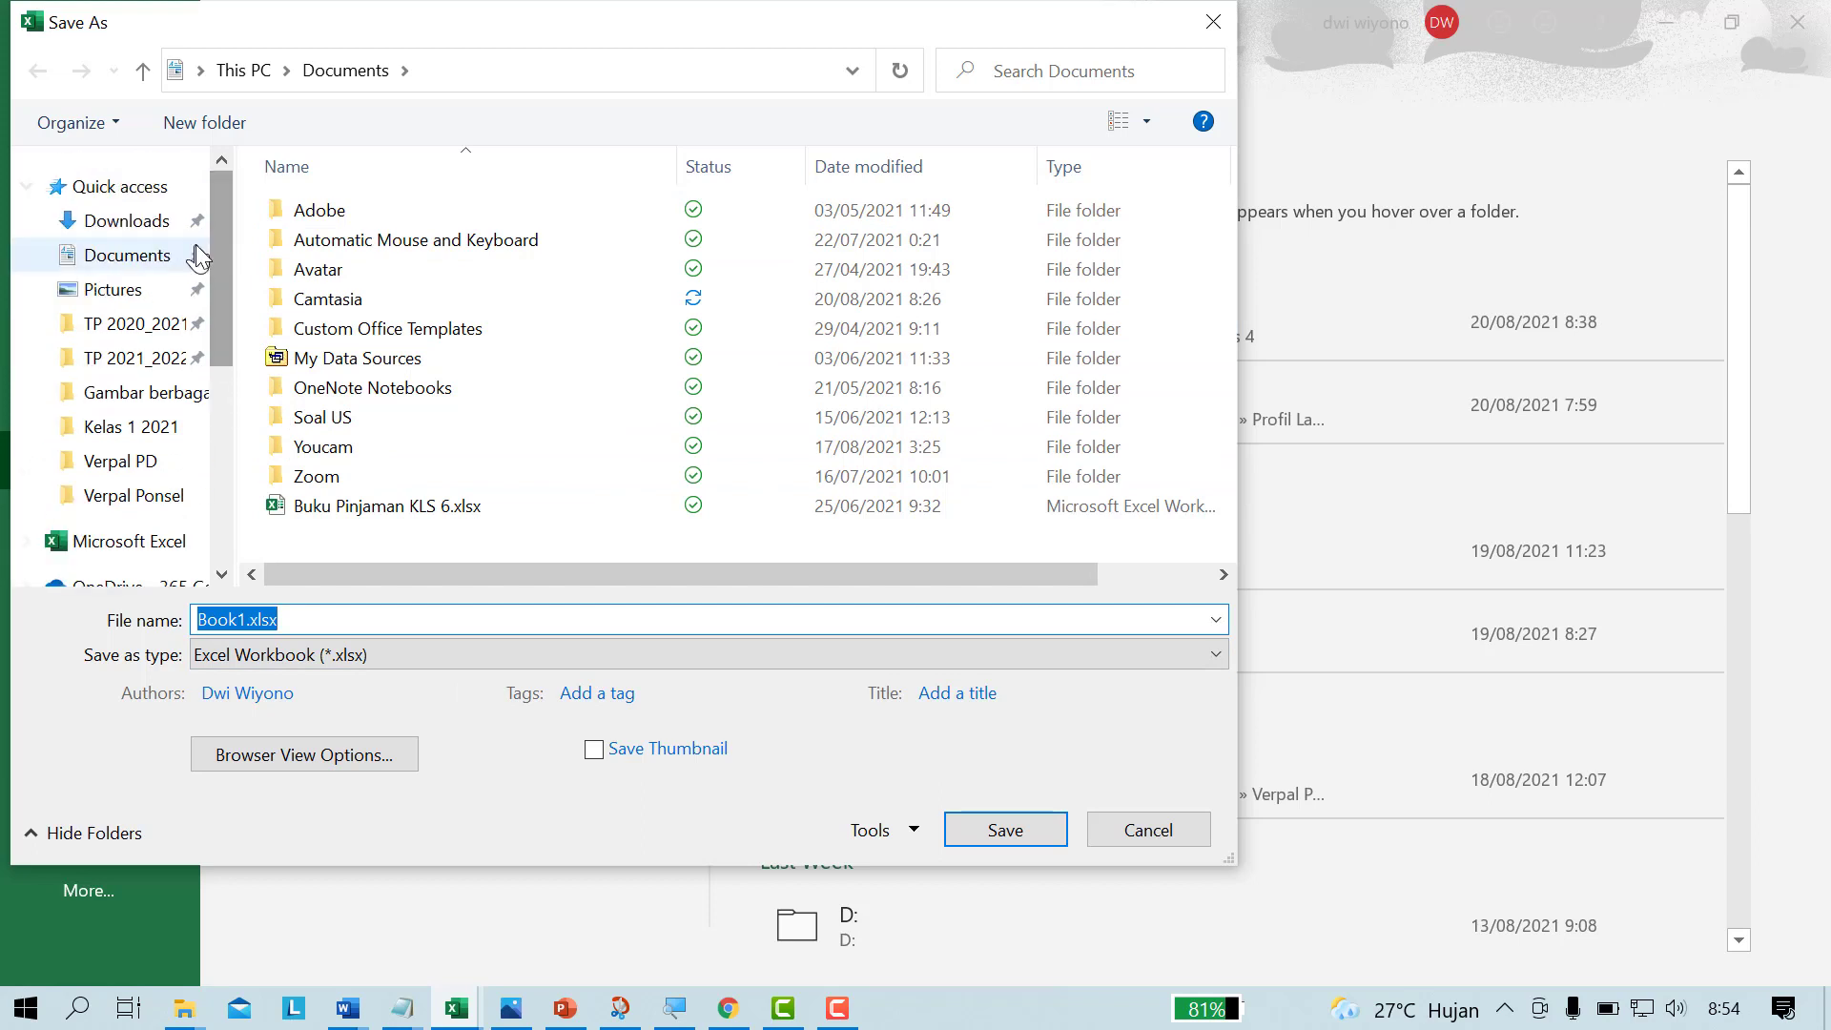
{"action": "left_click", "coordinate": [127, 254]}
{"action": "left_click", "coordinate": [318, 616]}
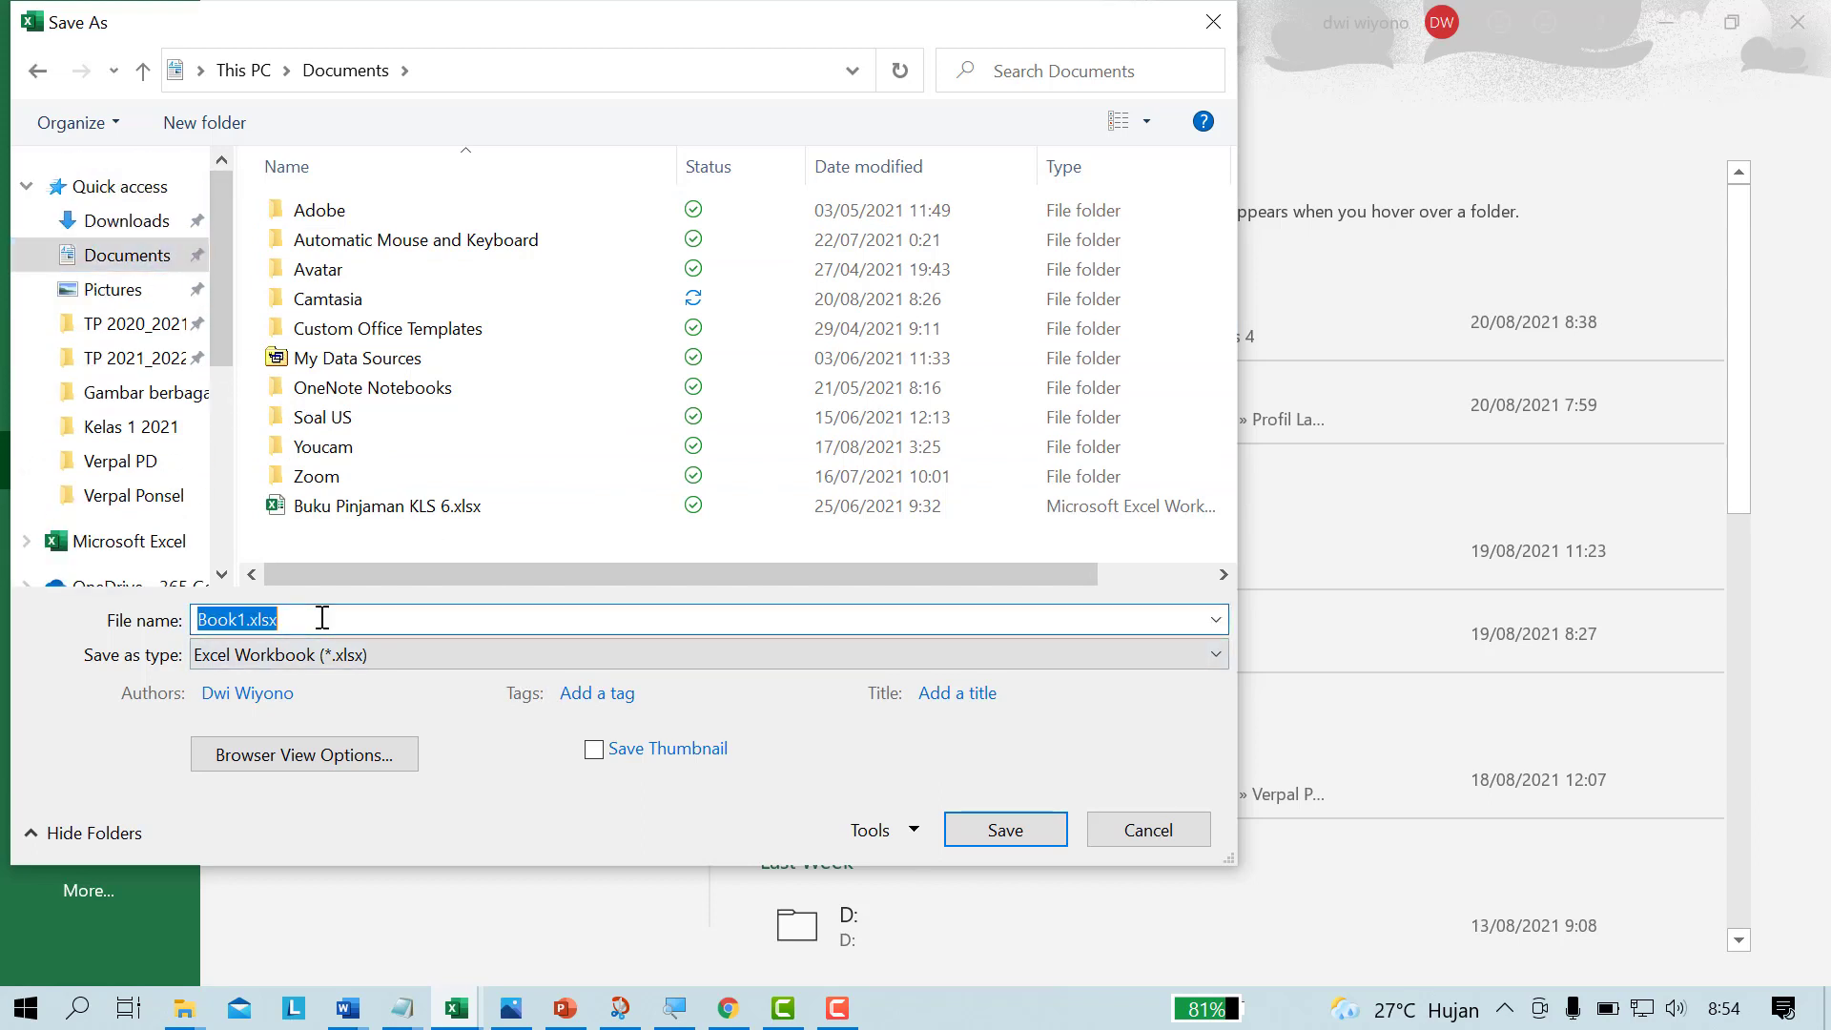
{"action": "left_click", "coordinate": [323, 618]}
{"action": "left_click_drag", "start_coordinate": [322, 618], "coordinate": [174, 604]}
{"action": "type", "text": "Berbagai Pekerjaan_Budi_Kelas4"}
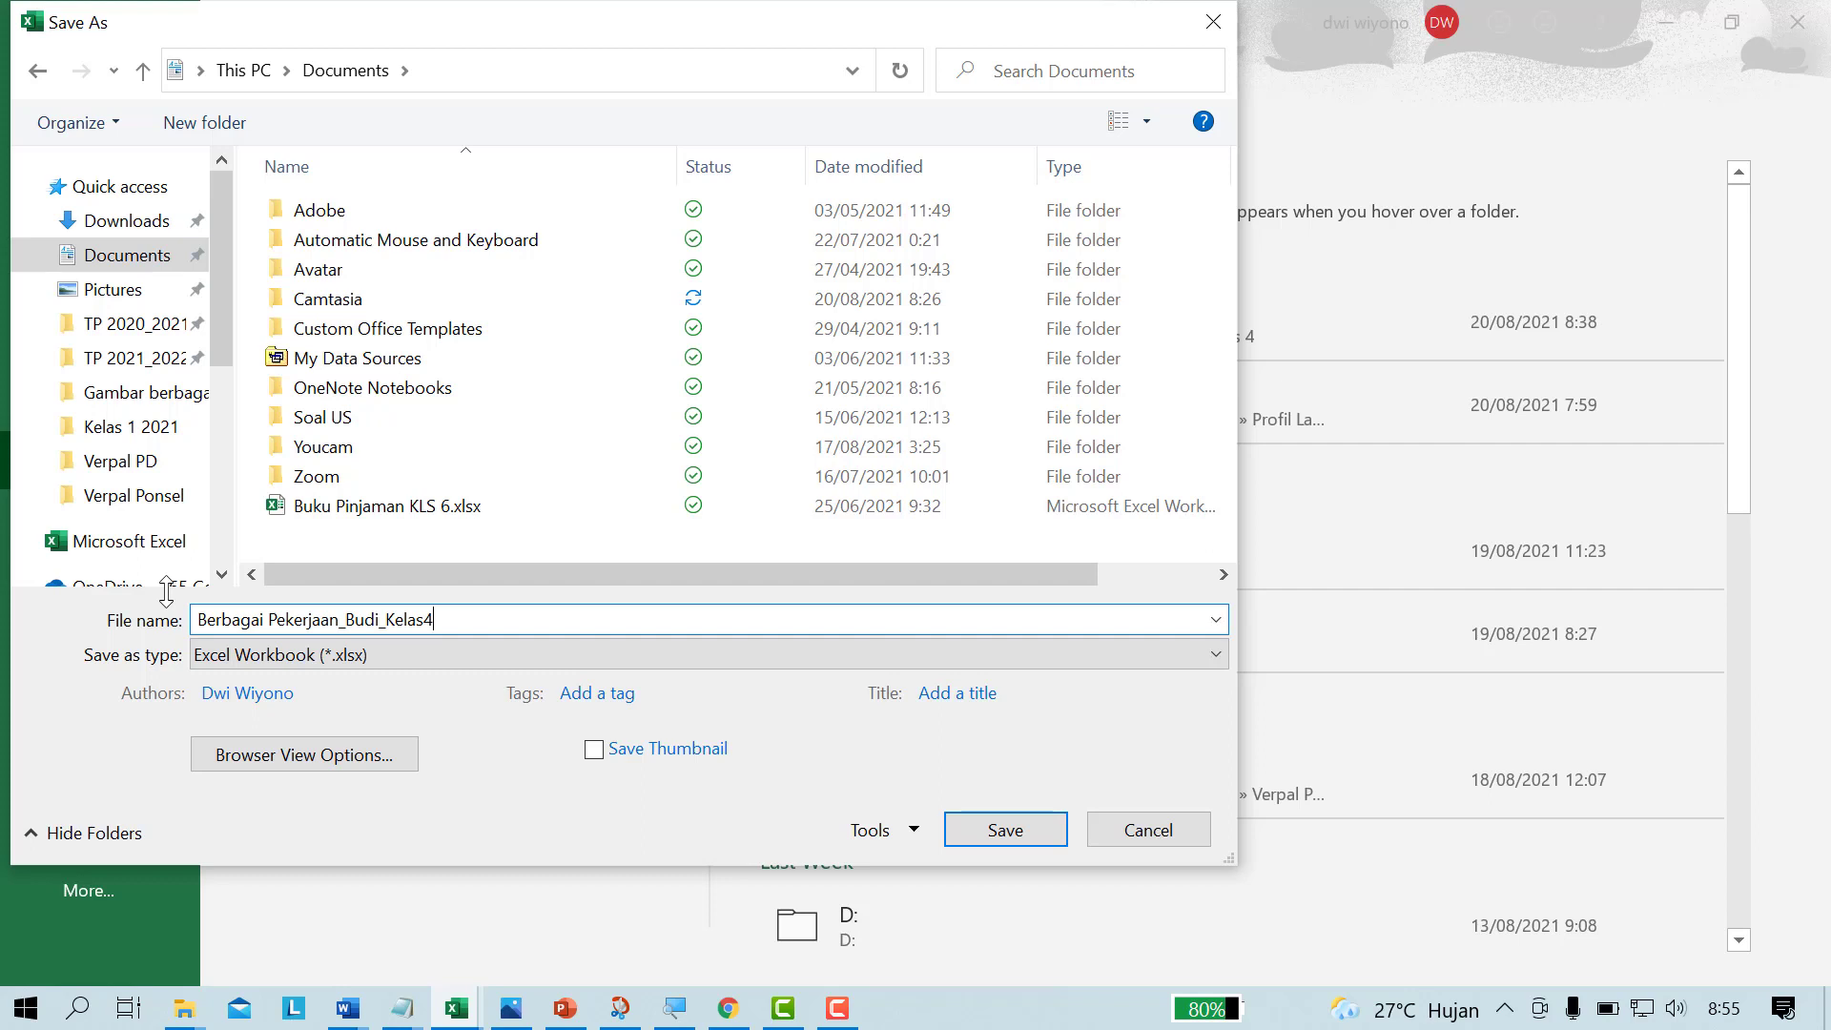
{"action": "scroll", "coordinate": [166, 583], "scroll_direction": "down", "scroll_amount": 3}
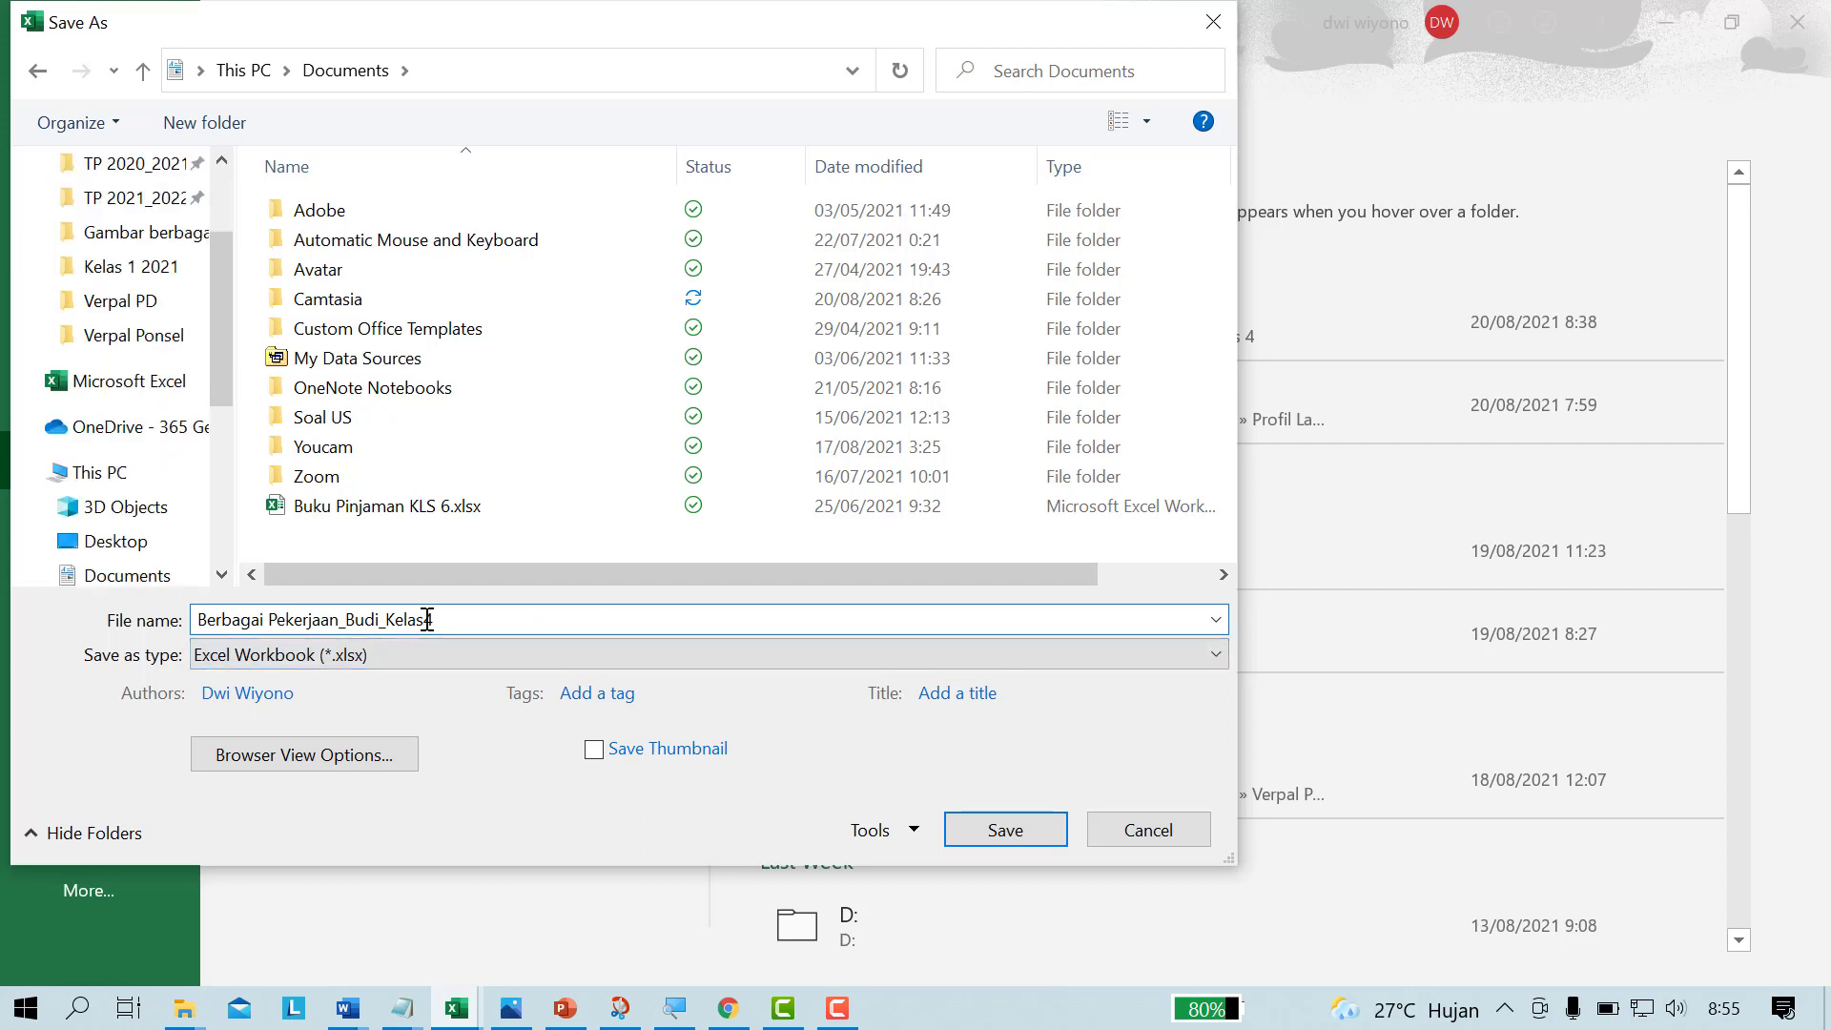
{"action": "left_click", "coordinate": [1010, 831]}
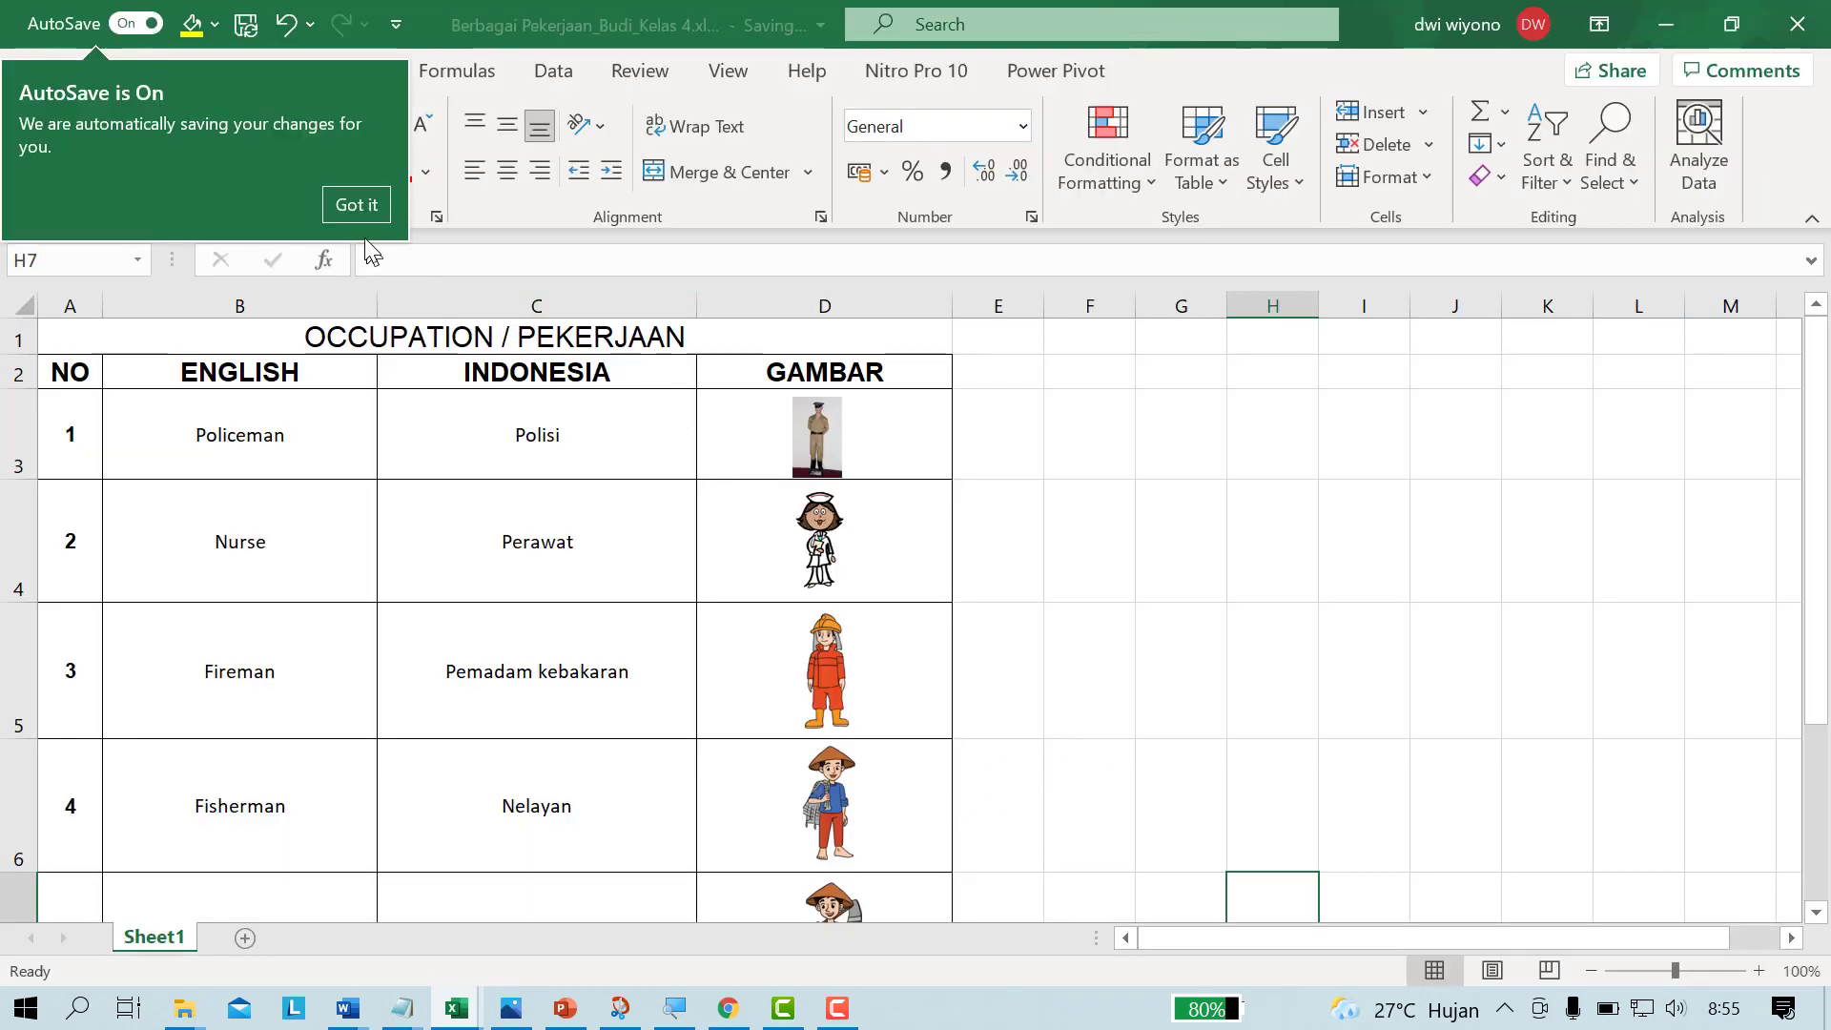
{"action": "left_click", "coordinate": [1040, 631]}
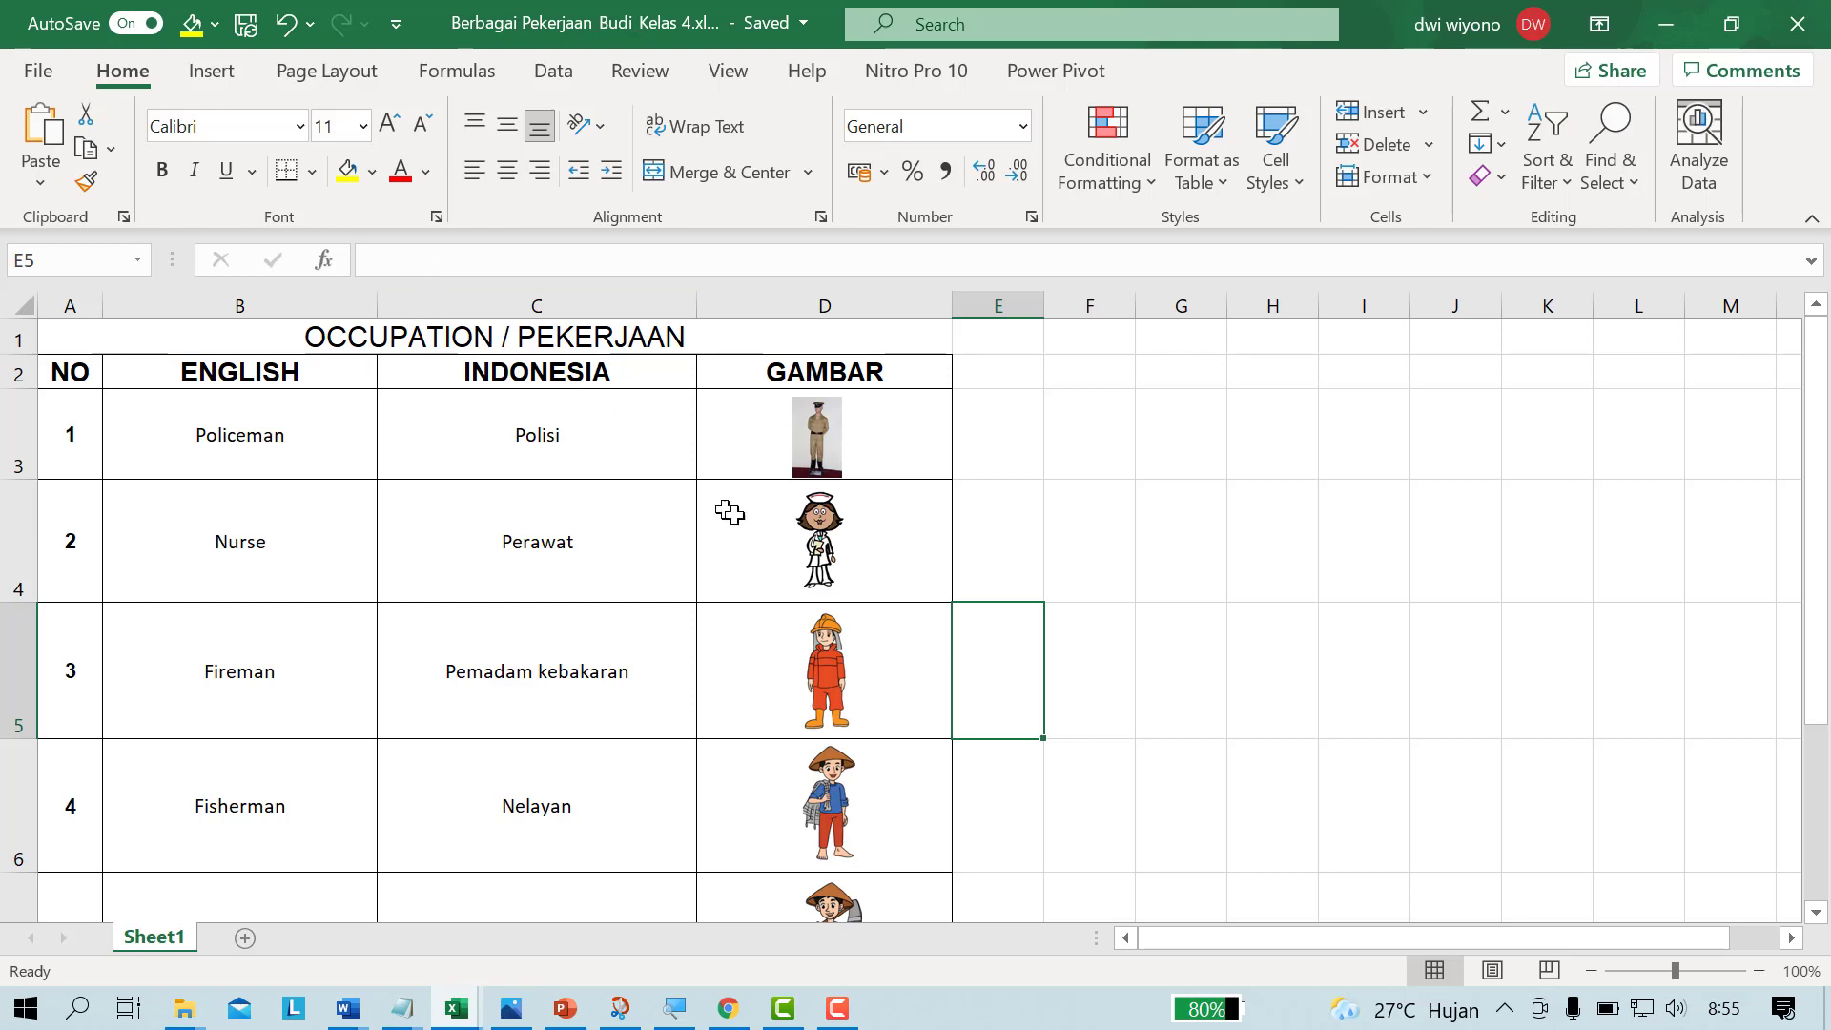
Step: Select the policeman picture in cell D3
{"action": "left_click", "coordinate": [1160, 577]}
{"action": "scroll", "coordinate": [1164, 577], "scroll_direction": "down", "scroll_amount": 3}
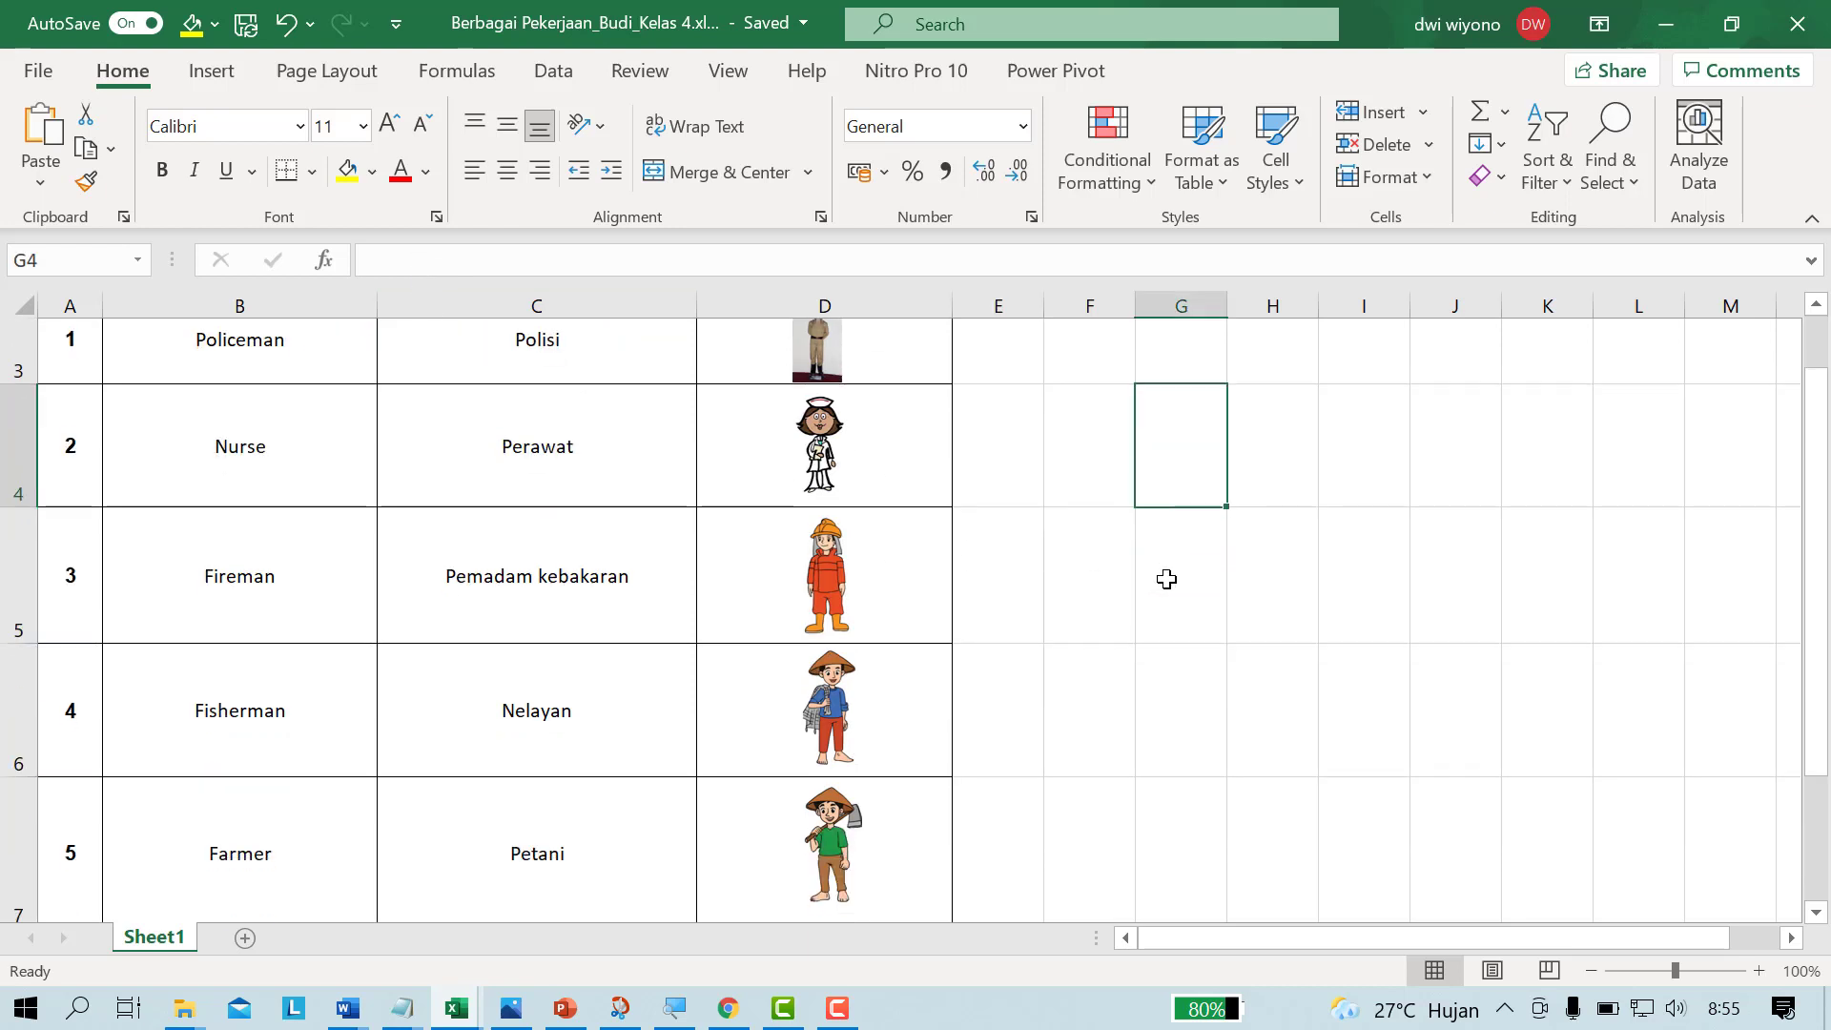
{"action": "scroll", "coordinate": [1168, 579], "scroll_direction": "up", "scroll_amount": 3}
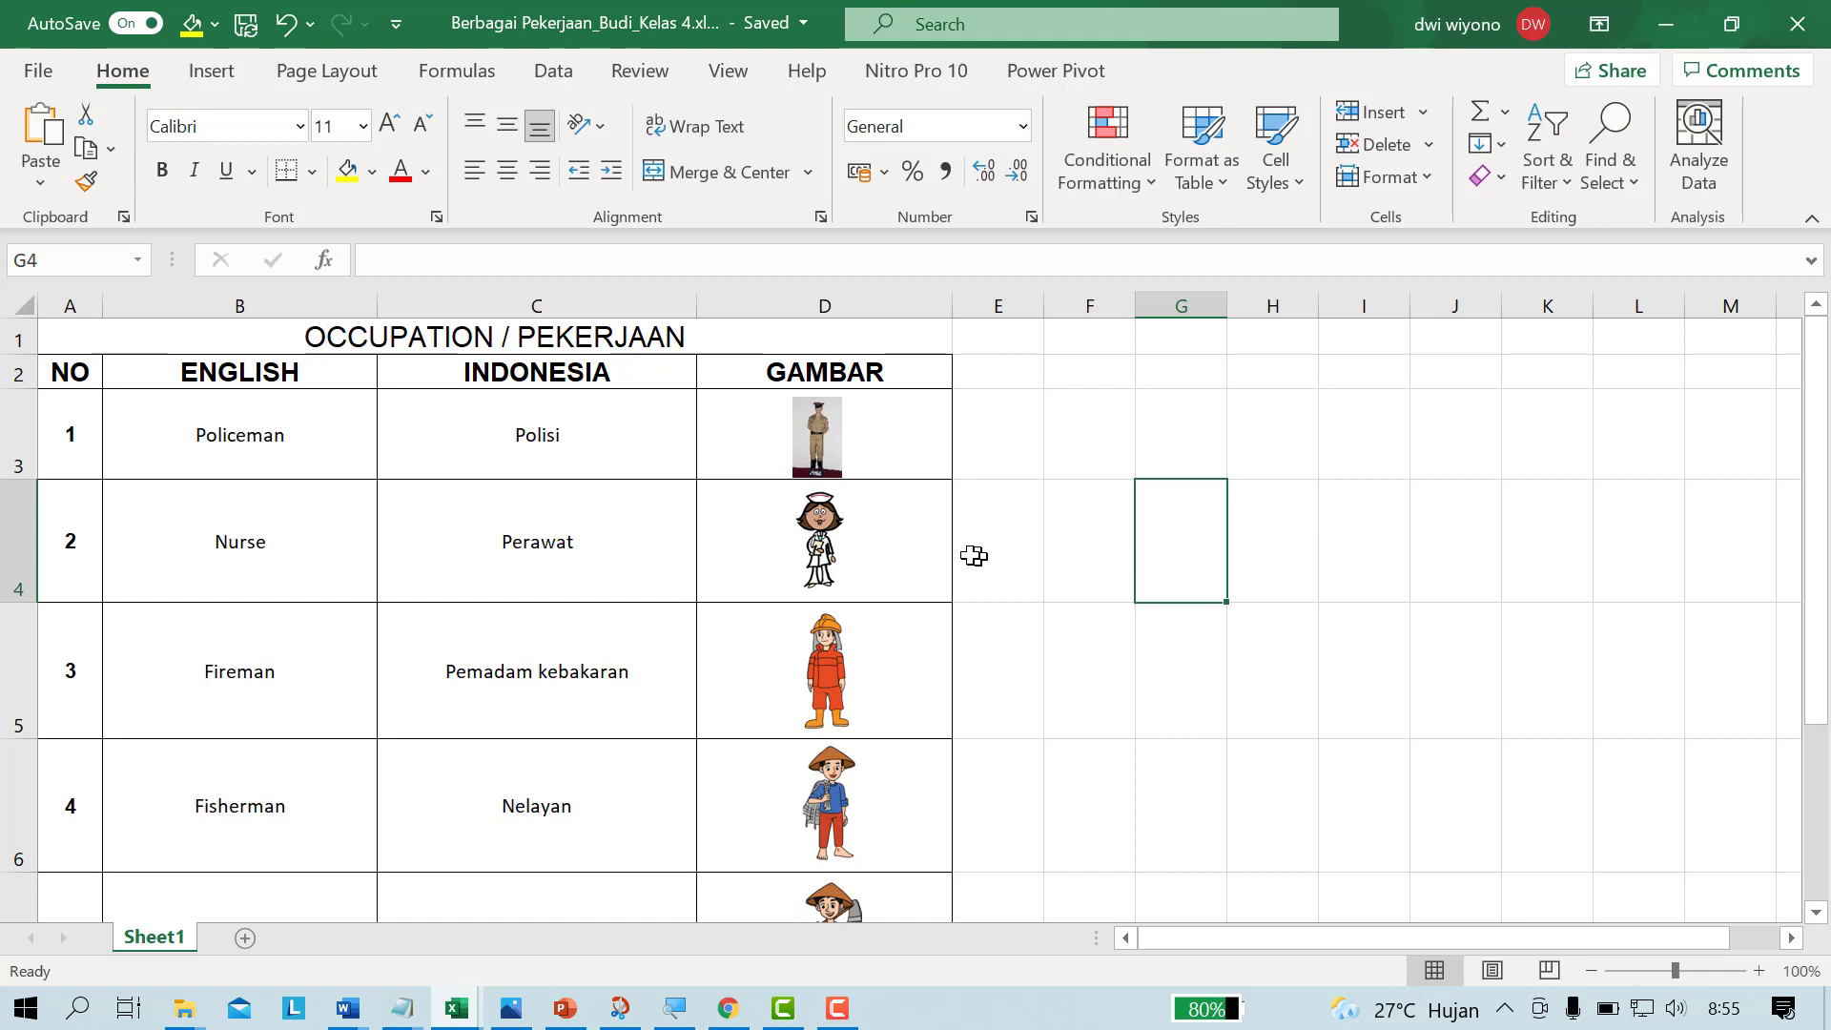
{"action": "left_click", "coordinate": [822, 439]}
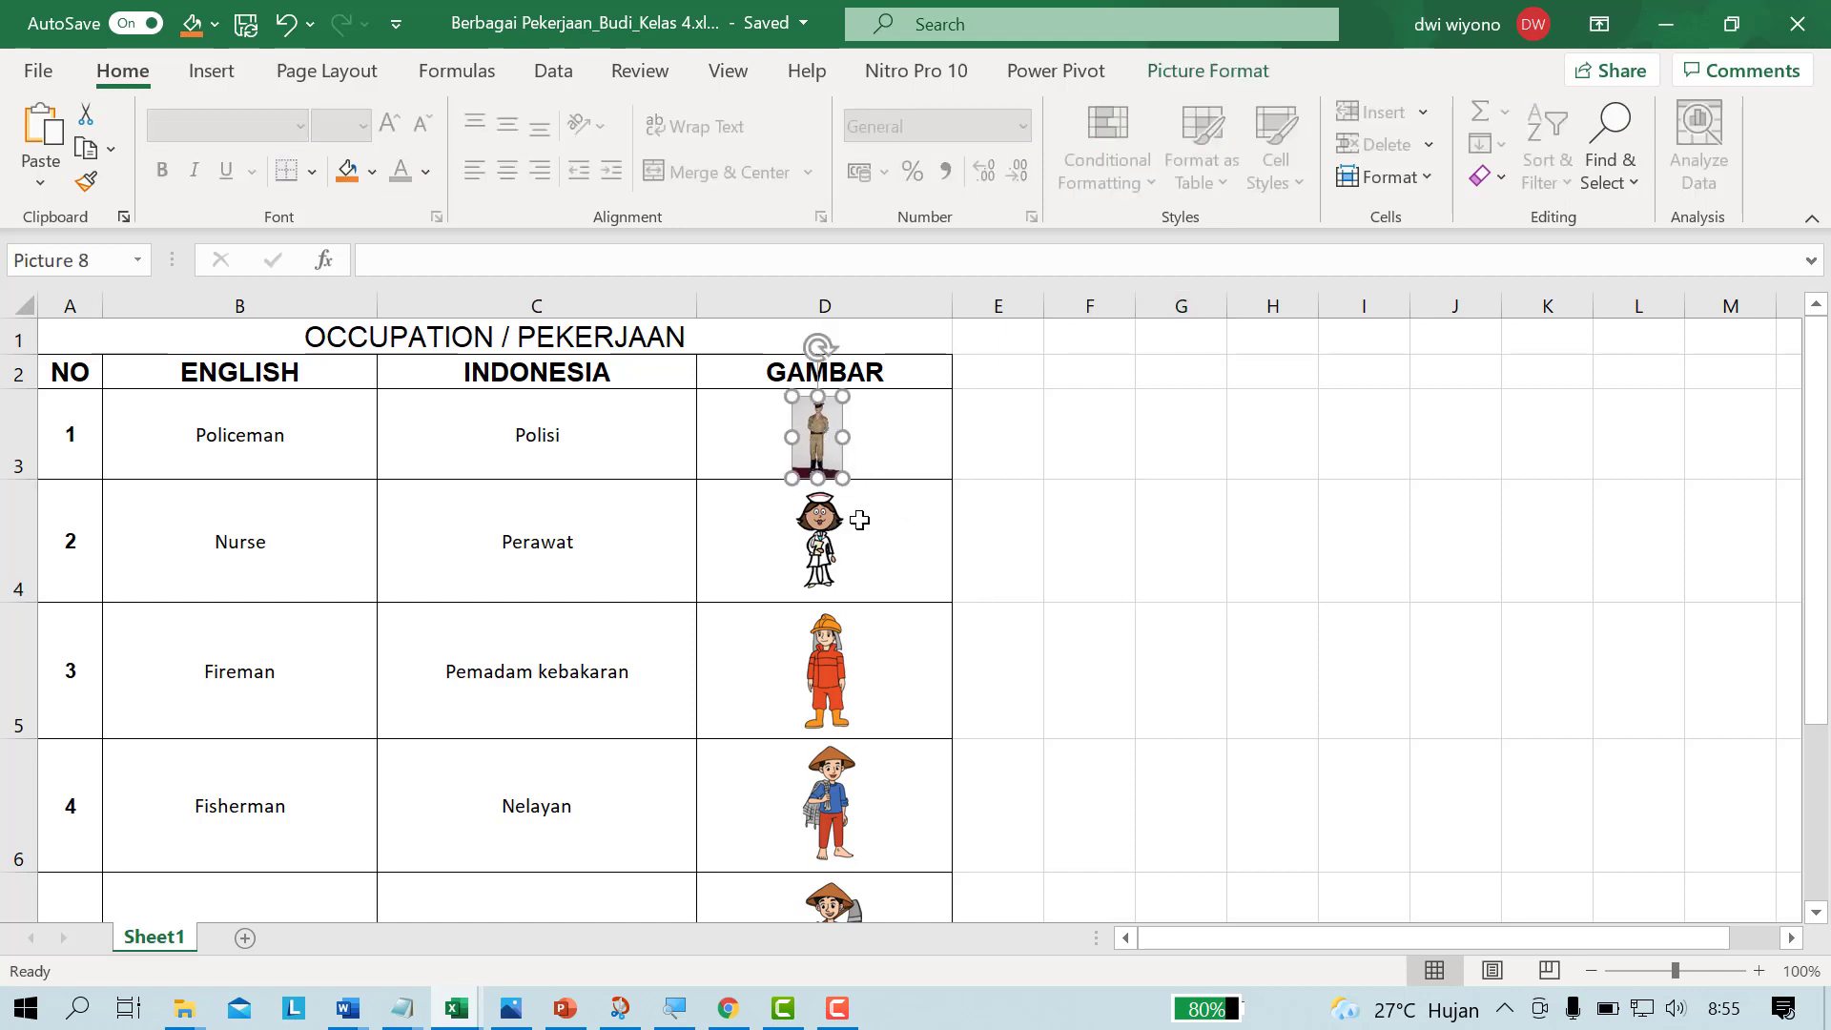